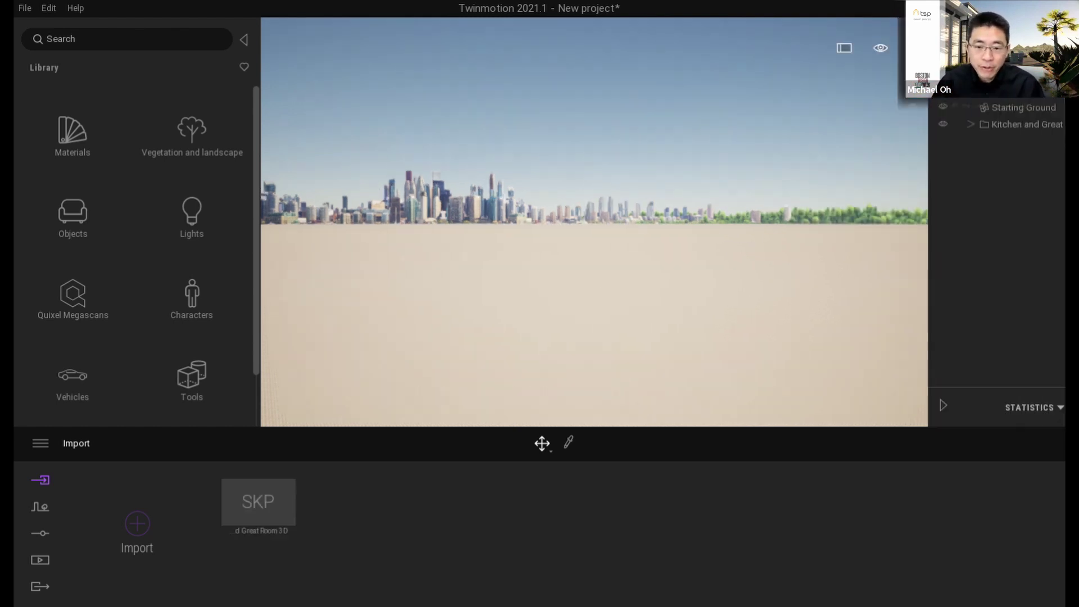
- Zoom to the Kitchen and Great Room 3D.skp model and prepare the workspace with library favourites shown and the scene graph hidden
{"action": "right_click", "coordinate": [1018, 119]}
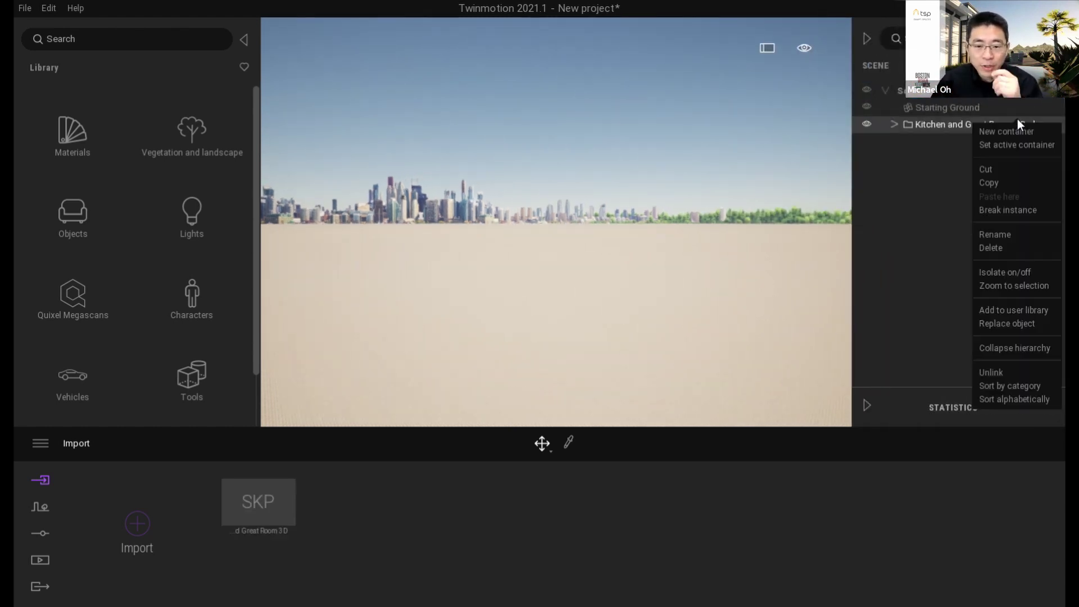
{"action": "left_click", "coordinate": [1007, 287]}
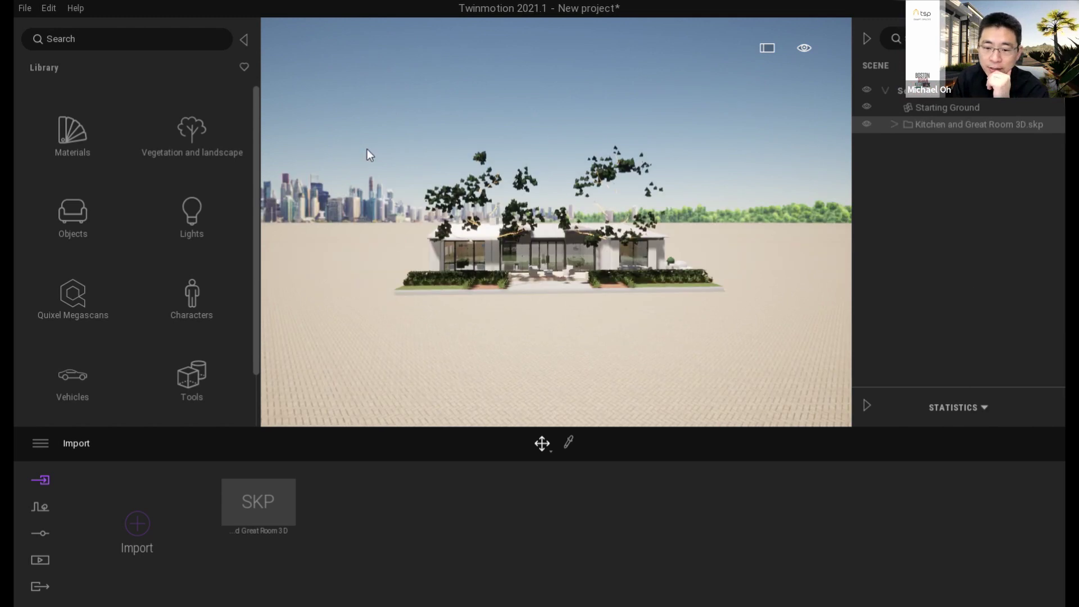
{"action": "left_click", "coordinate": [244, 68]}
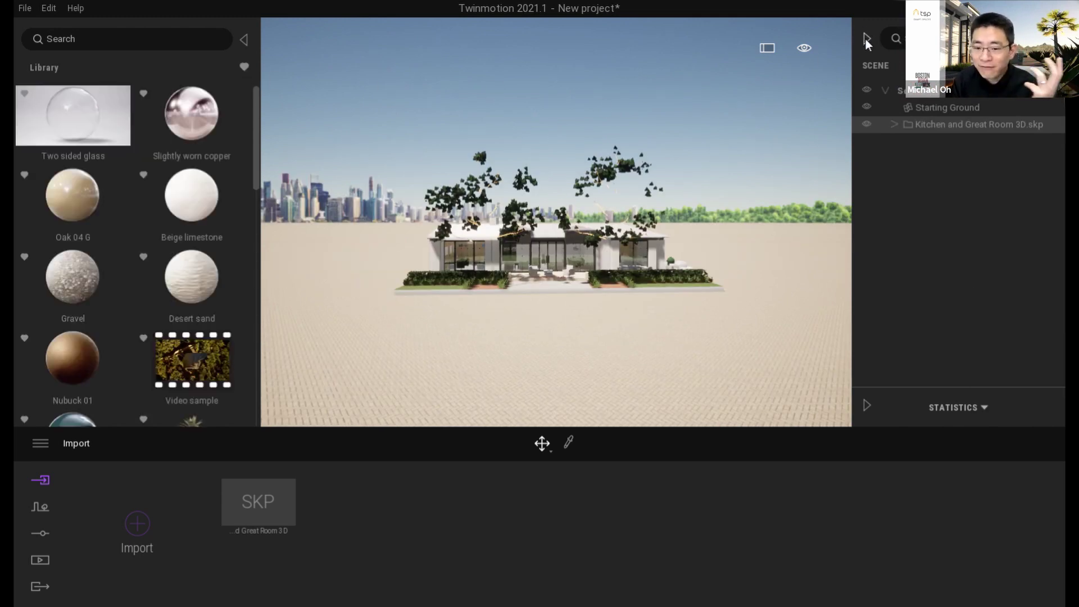
{"action": "left_click", "coordinate": [865, 38]}
{"action": "scroll", "coordinate": [719, 303], "scroll_direction": "up", "scroll_amount": 3}
{"action": "scroll", "coordinate": [625, 266], "scroll_direction": "up", "scroll_amount": 5}
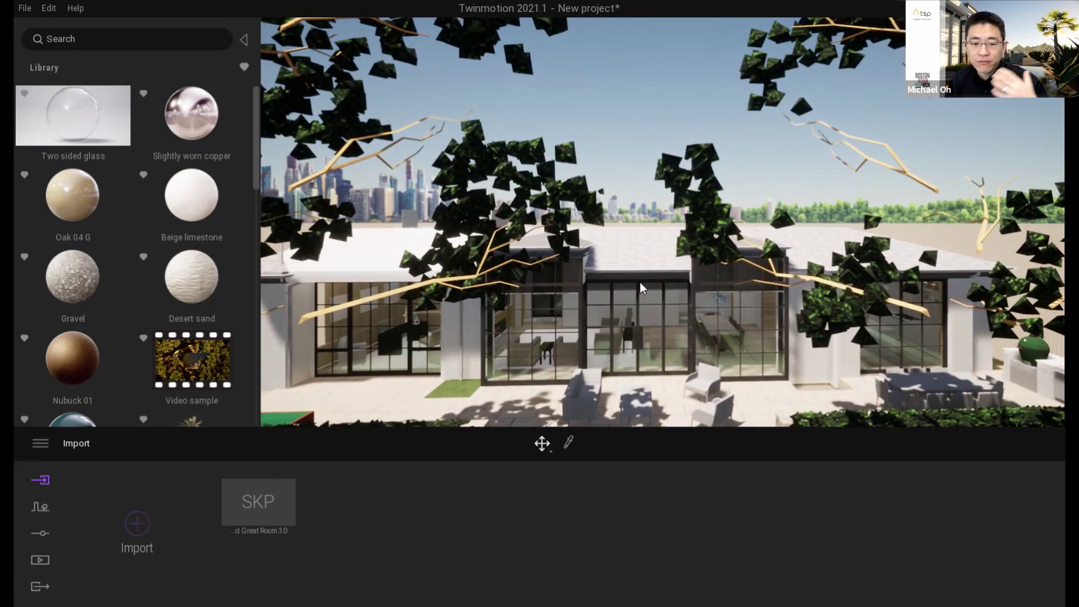
- Lower the starting ground beside the house by entering -1 for its vertical movement
{"action": "scroll", "coordinate": [640, 282], "scroll_direction": "down", "scroll_amount": 3}
{"action": "right_click_drag", "start_coordinate": [640, 282], "coordinate": [394, 282]}
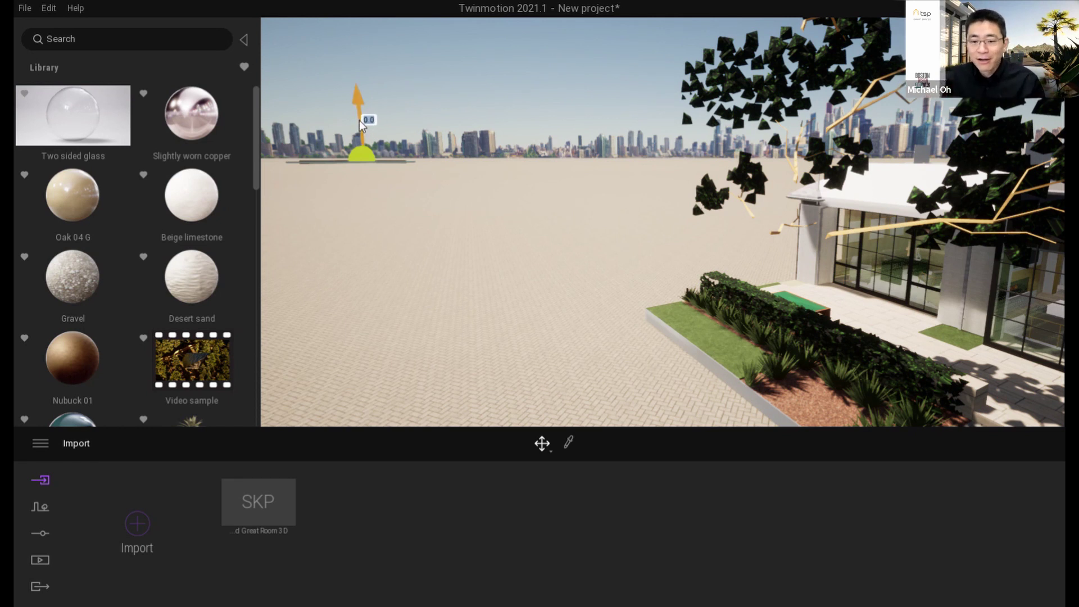
{"action": "type", "text": "-1."}
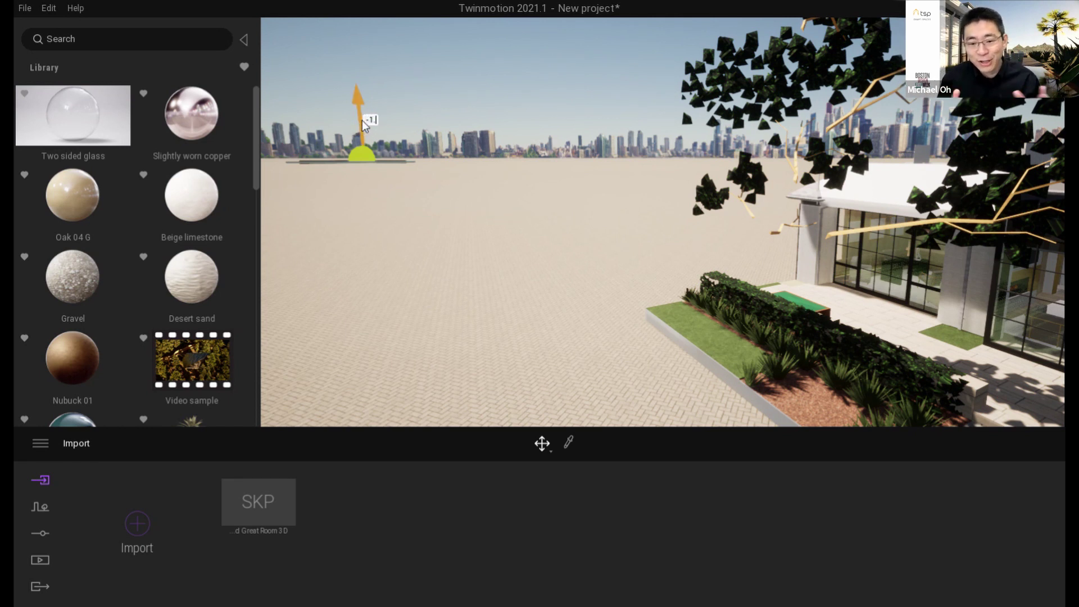
{"action": "key", "text": "Return"}
- Delete the imported foliage, tree branches, garden plants, patio furniture and fire strip in front of the house
{"action": "right_click_drag", "start_coordinate": [664, 149], "coordinate": [843, 188]}
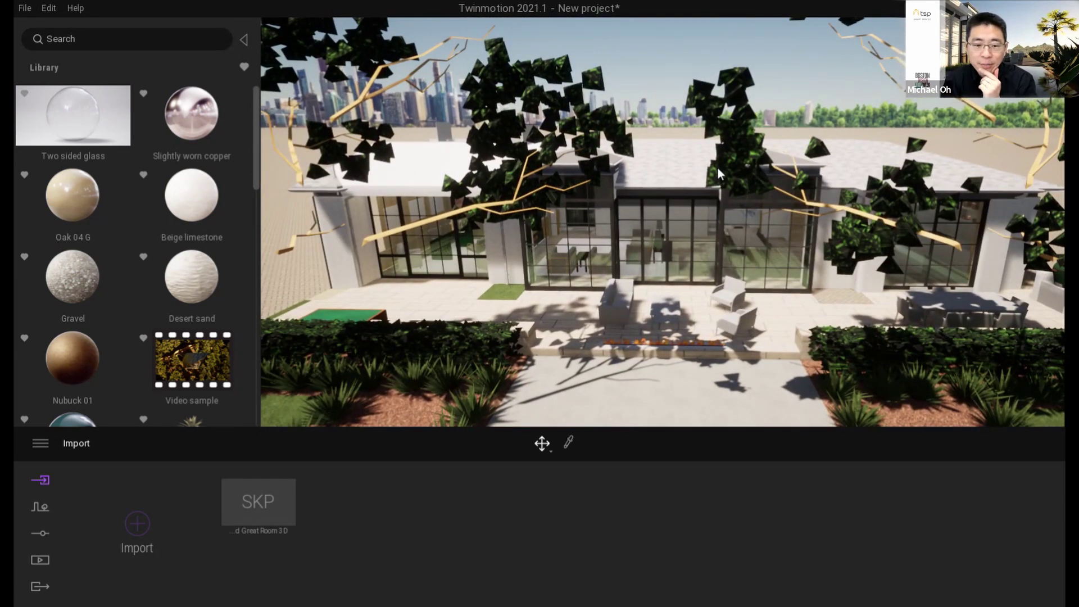
{"action": "left_click", "coordinate": [730, 166]}
{"action": "key", "text": "Delete"}
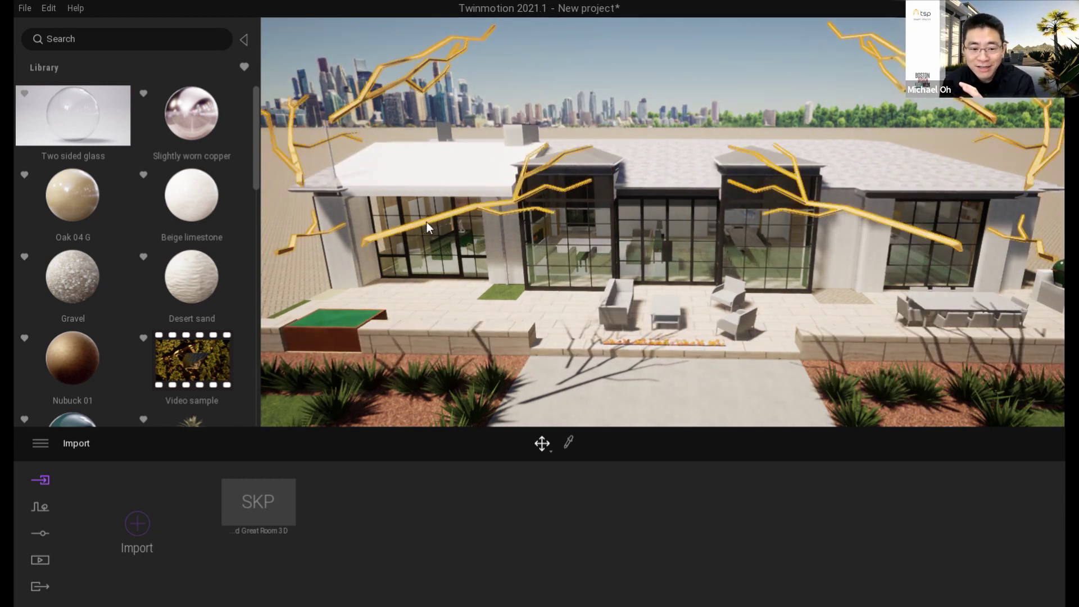
{"action": "key", "text": "Delete"}
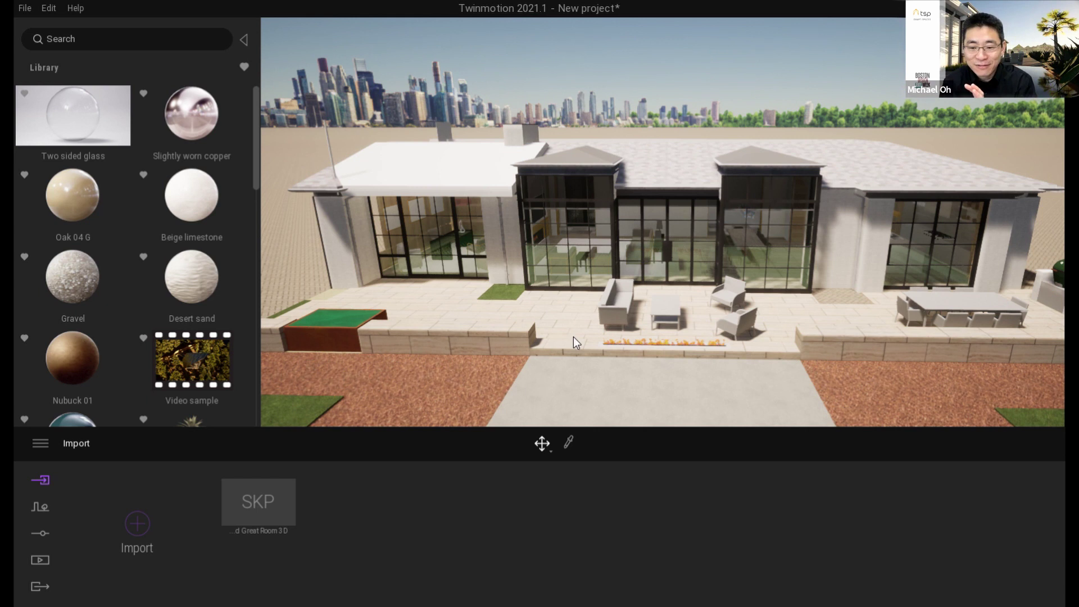
{"action": "key", "text": "Delete"}
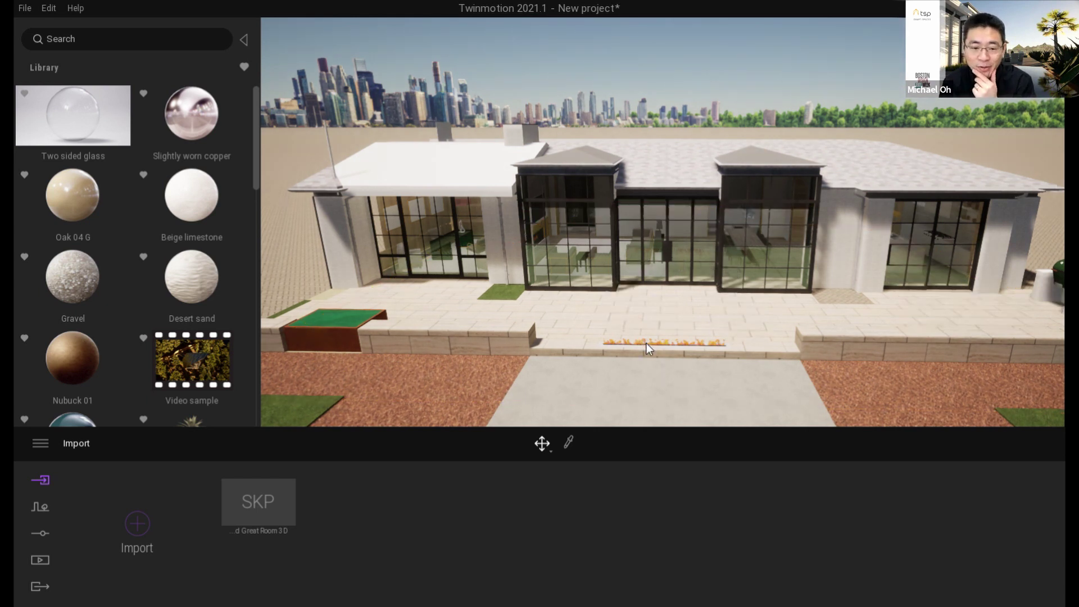
{"action": "key", "text": "Delete"}
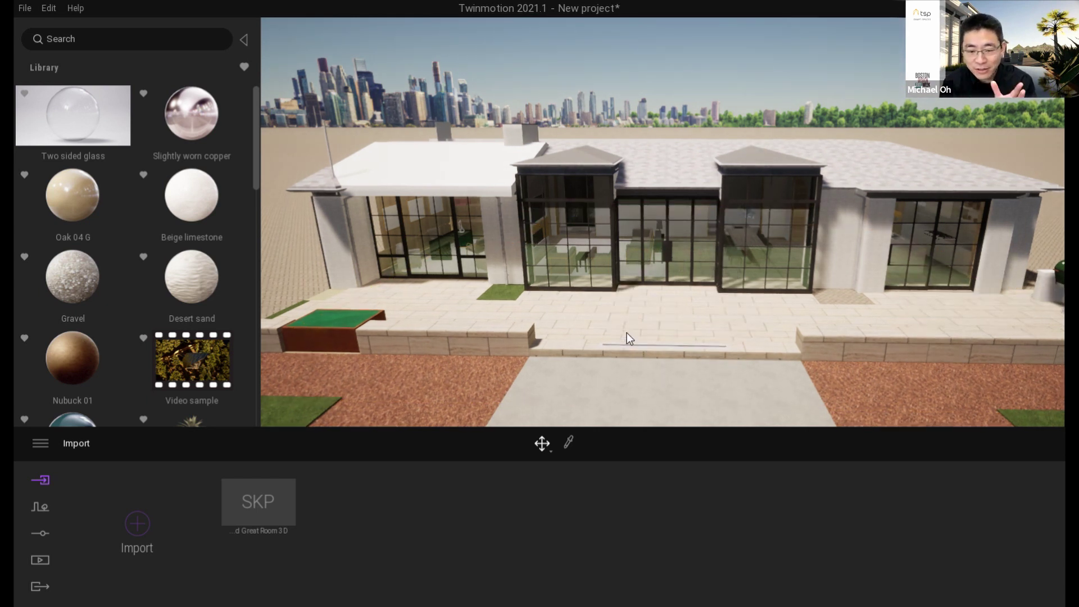
- Delete the small leftover fragments on the patio paving in front of the central glass doors
{"action": "scroll", "coordinate": [626, 333], "scroll_direction": "up", "scroll_amount": 5}
{"action": "scroll", "coordinate": [611, 334], "scroll_direction": "up", "scroll_amount": 5}
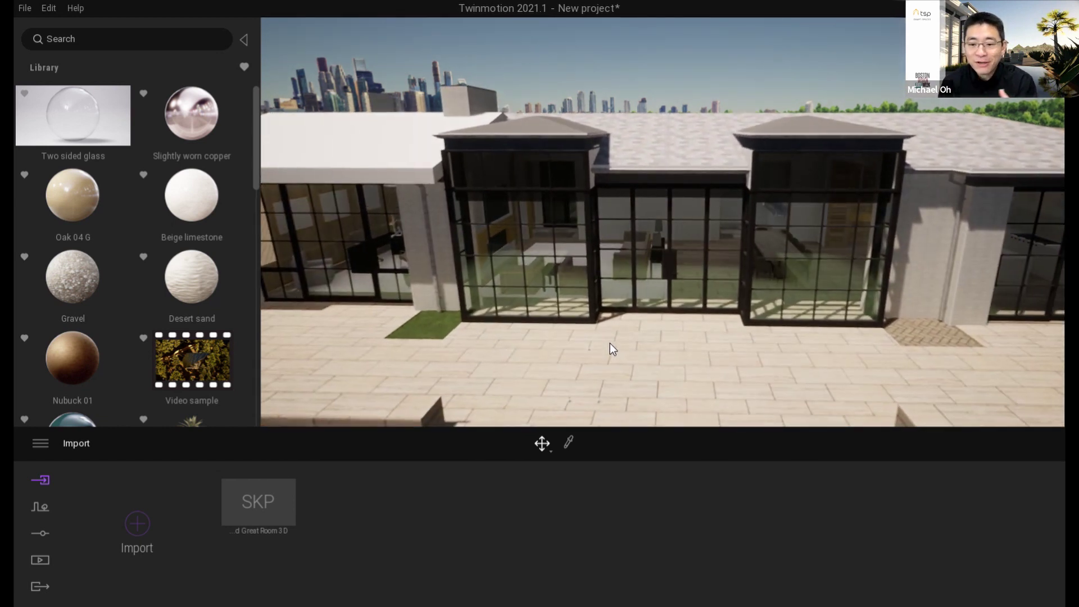
{"action": "middle_click_drag", "start_coordinate": [592, 398], "coordinate": [573, 423]}
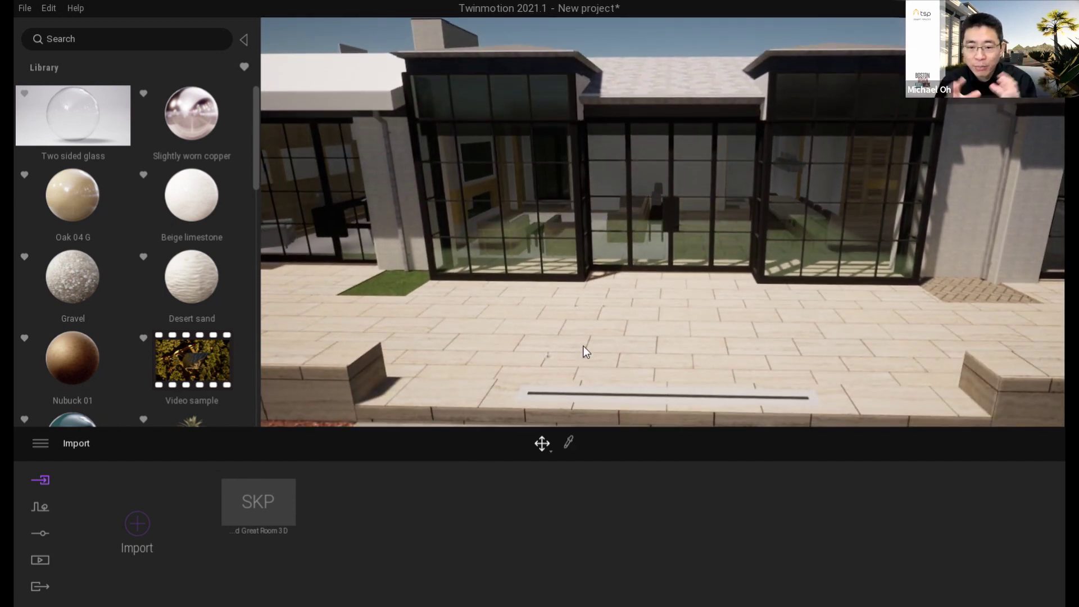
{"action": "left_click", "coordinate": [584, 359]}
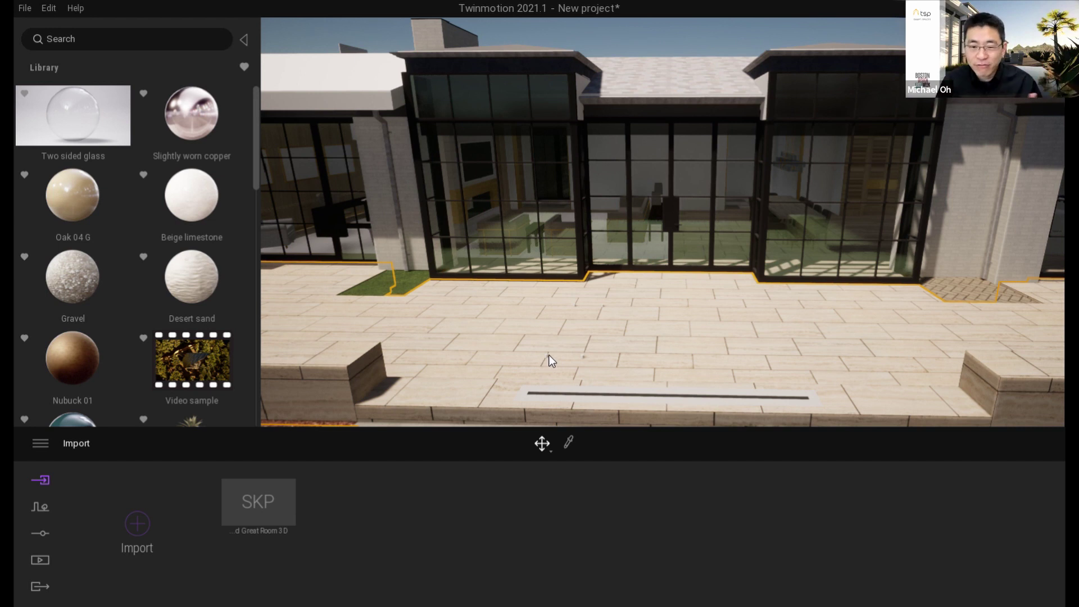
{"action": "scroll", "coordinate": [548, 356], "scroll_direction": "up", "scroll_amount": 3}
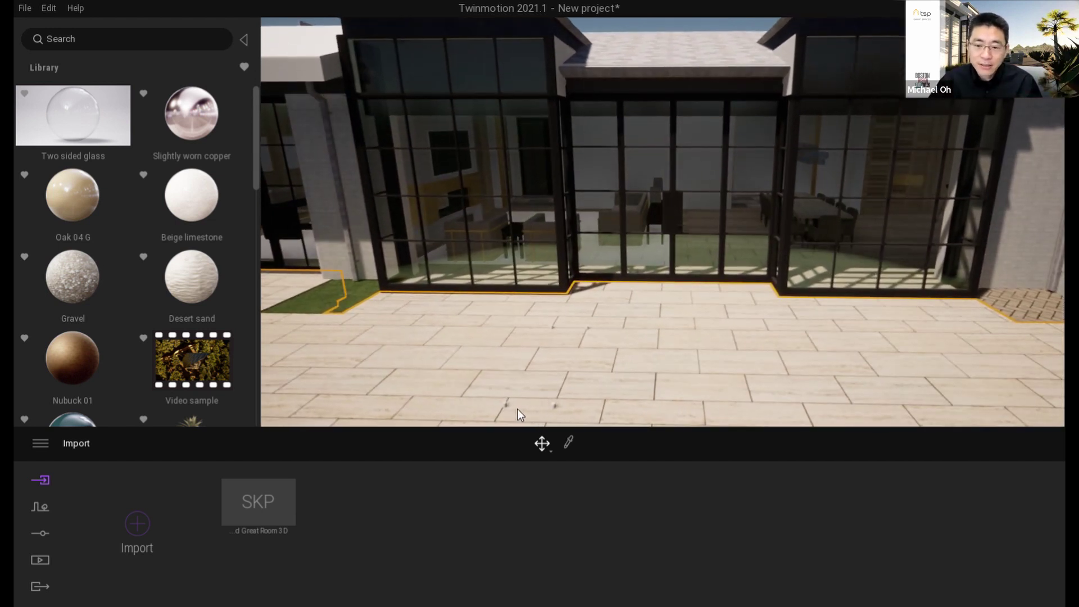
{"action": "left_click", "coordinate": [554, 403]}
{"action": "key", "text": "Delete"}
- Apply the Two sided glass material to the office window glazing beside the brick column
{"action": "key", "text": "a"}
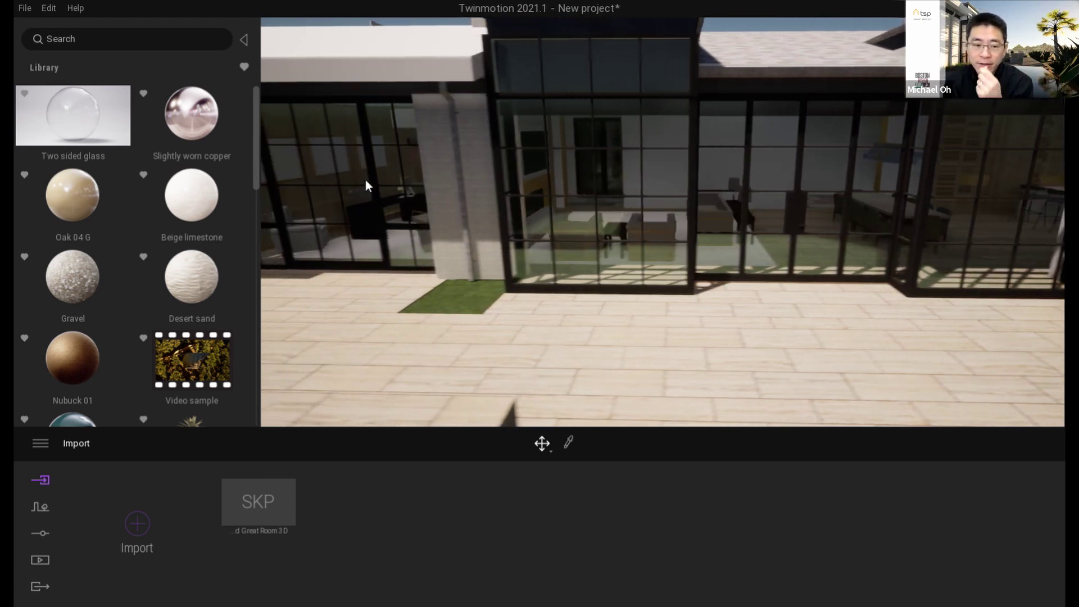
{"action": "key", "text": "w"}
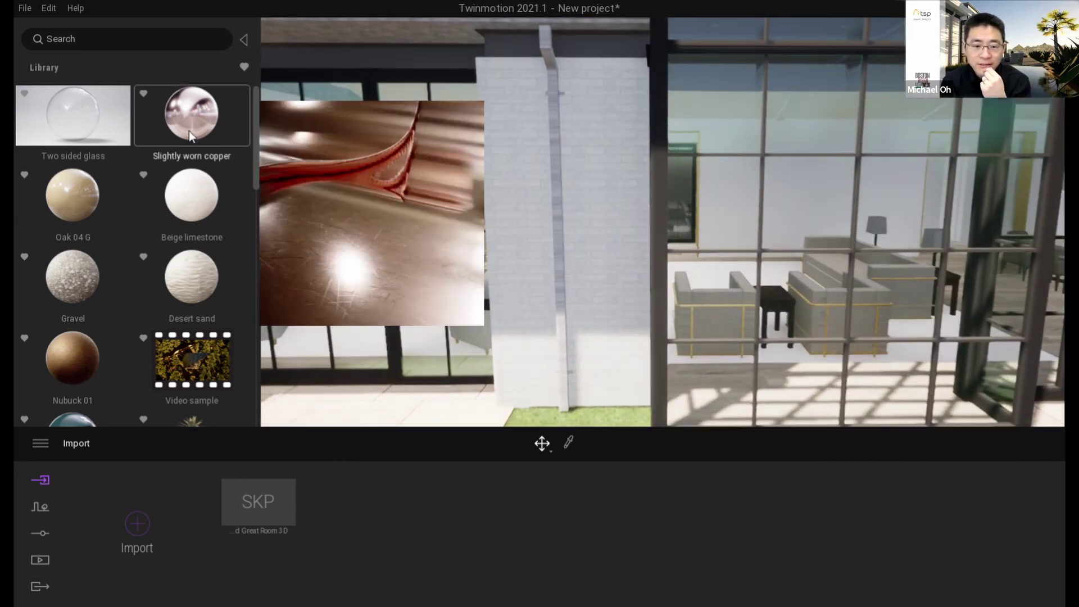
{"action": "mouse_move", "coordinate": [89, 120]}
{"action": "left_click_drag", "start_coordinate": [89, 120], "coordinate": [400, 200]}
- Apply the Slightly worn copper material to the downspout on the brick column and set its reflection to 55%
{"action": "mouse_move", "coordinate": [170, 213]}
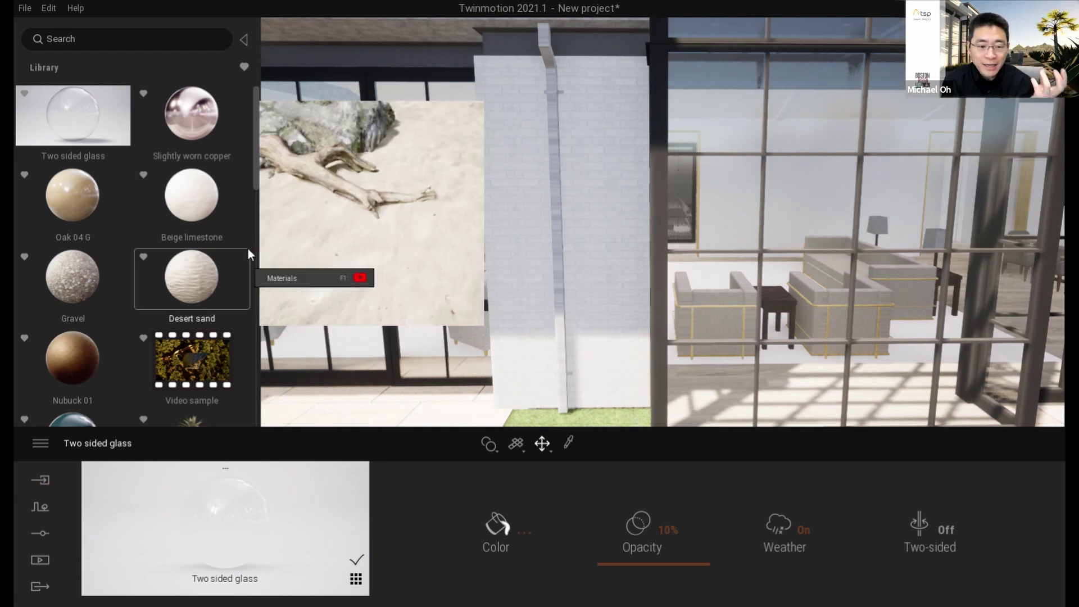
{"action": "left_click_drag", "start_coordinate": [201, 123], "coordinate": [559, 195]}
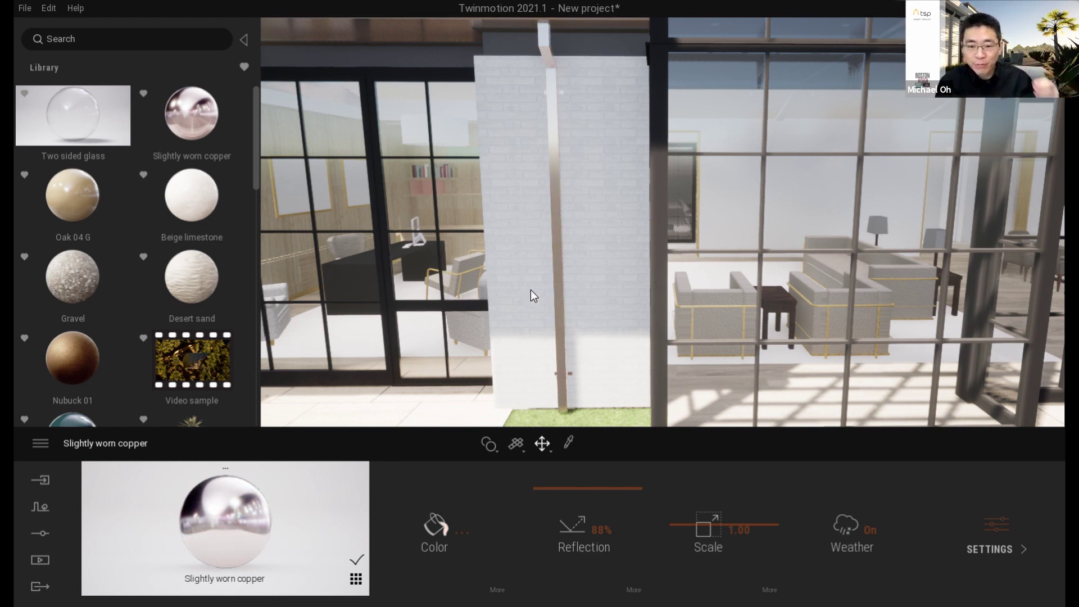
{"action": "left_click_drag", "start_coordinate": [581, 486], "coordinate": [588, 528]}
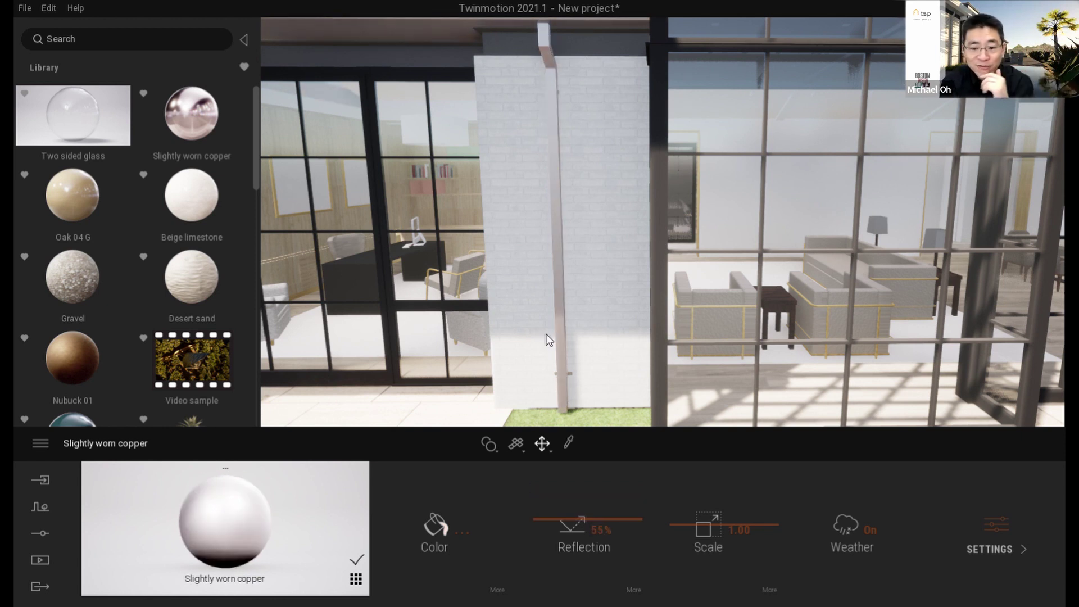
- Apply the Painted Metal Door material to the facade between the office windows and the glass bay
{"action": "scroll", "coordinate": [548, 328], "scroll_direction": "up", "scroll_amount": 1}
{"action": "key", "text": "e"}
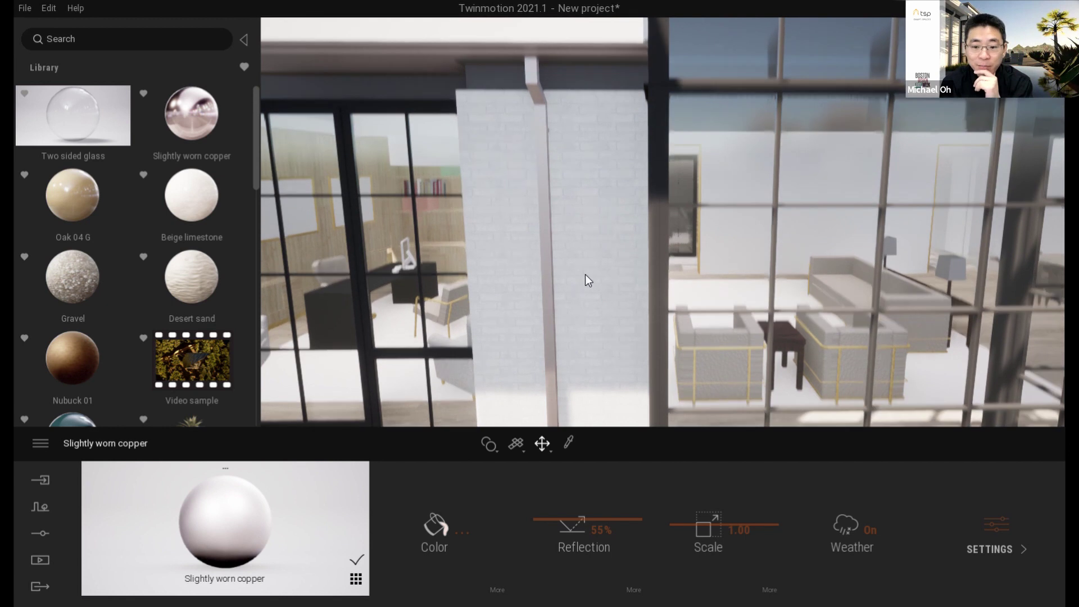
{"action": "left_click_drag", "start_coordinate": [596, 255], "coordinate": [616, 201]}
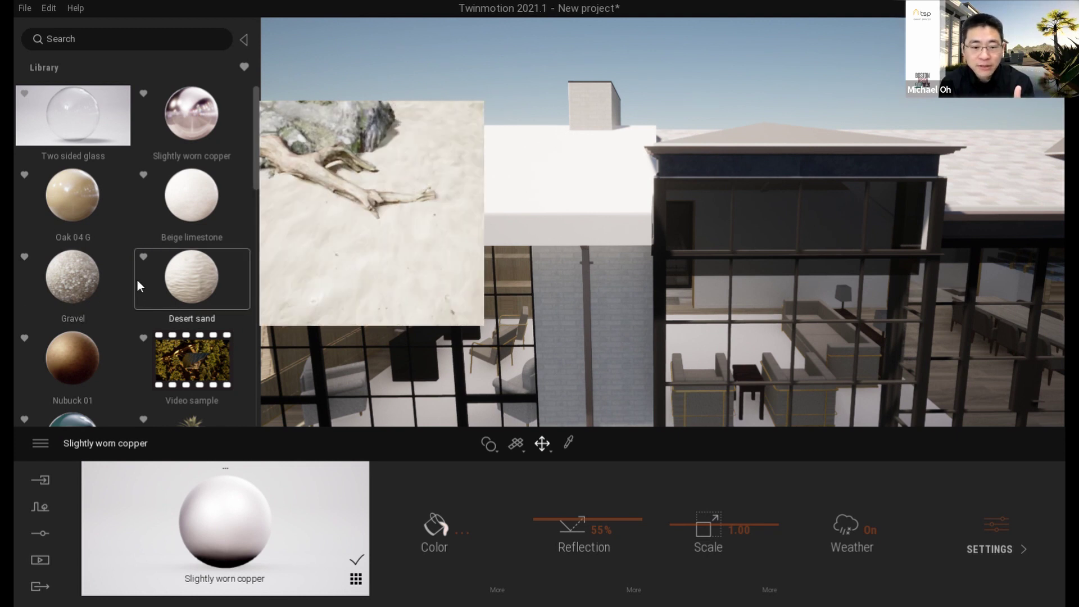
{"action": "scroll", "coordinate": [170, 293], "scroll_direction": "down", "scroll_amount": 2}
{"action": "scroll", "coordinate": [172, 292], "scroll_direction": "down", "scroll_amount": 6}
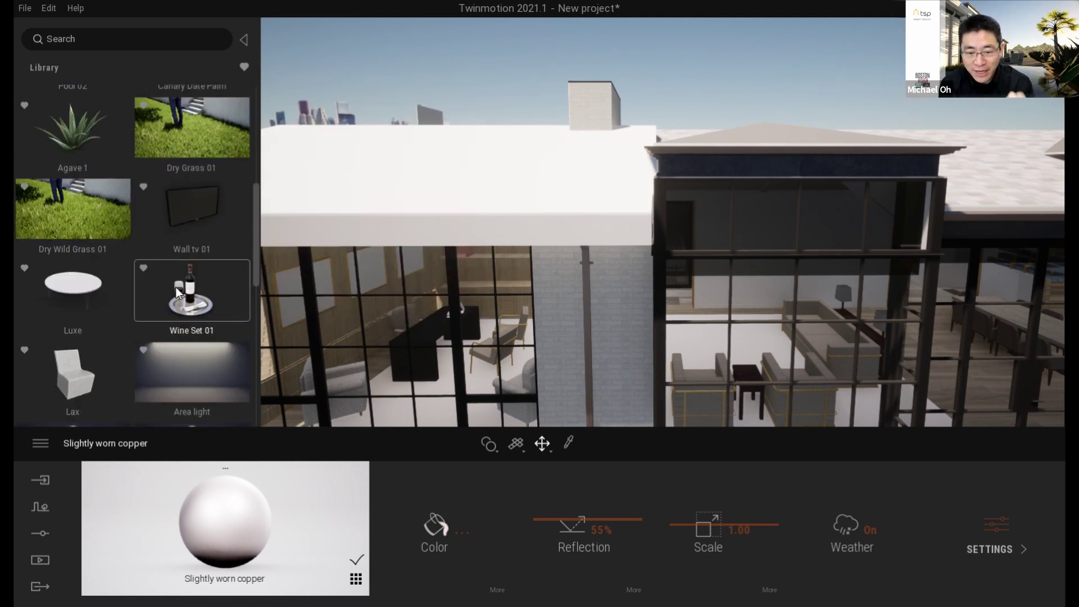
{"action": "scroll", "coordinate": [179, 284], "scroll_direction": "down", "scroll_amount": 2}
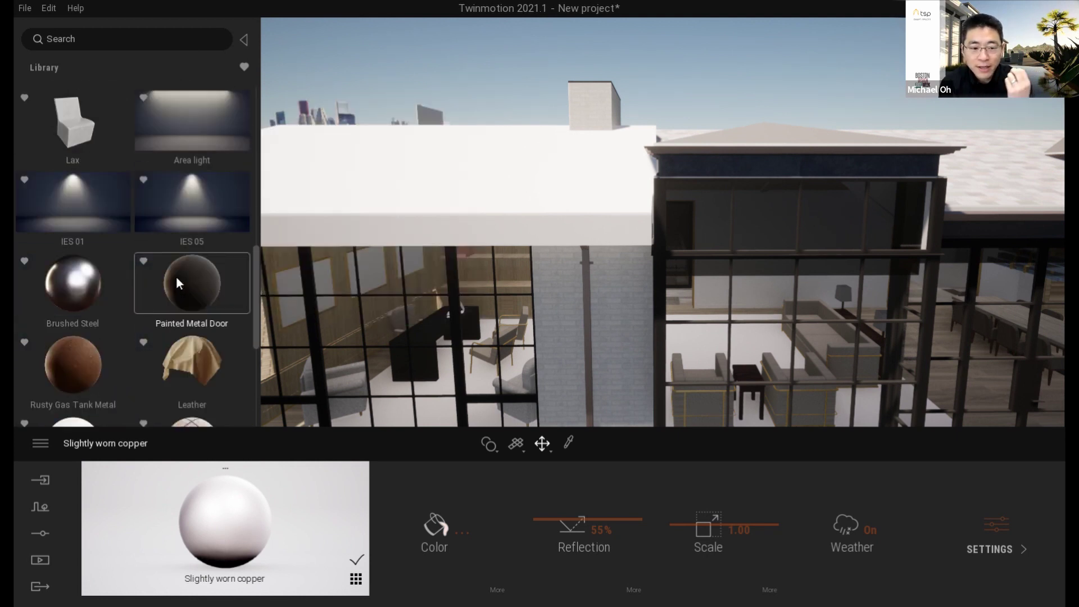
{"action": "left_click_drag", "start_coordinate": [177, 275], "coordinate": [611, 264]}
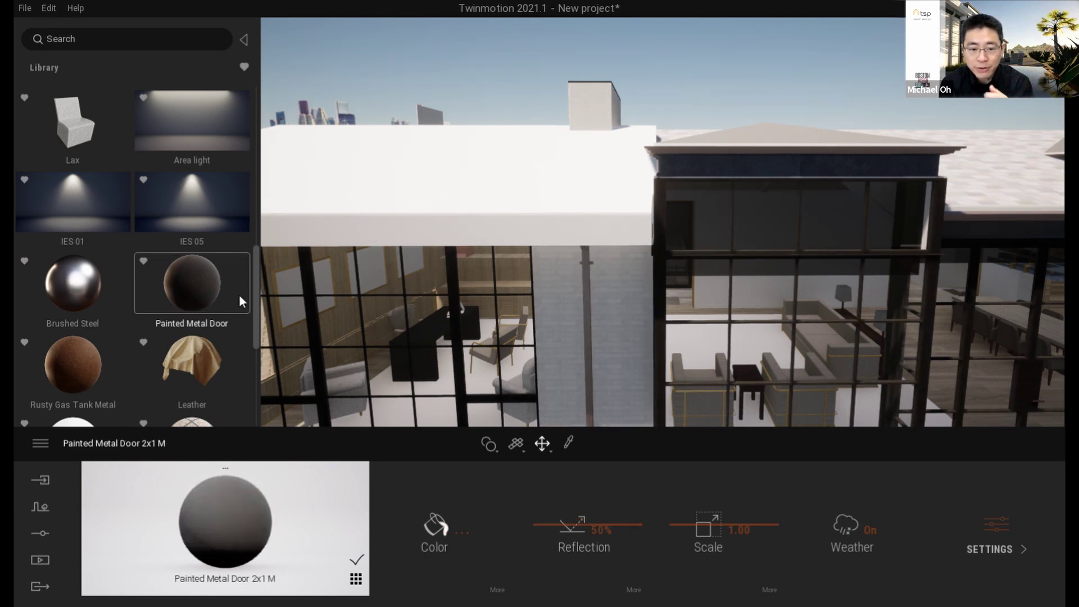
- Apply the Painted Concrete Wall material to the white office roof with its fascia and to the bay's pyramid roof
{"action": "scroll", "coordinate": [113, 289], "scroll_direction": "down", "scroll_amount": 2}
{"action": "mouse_move", "coordinate": [102, 344]}
{"action": "left_mouse_down"}
{"action": "mouse_move", "coordinate": [477, 177]}
{"action": "mouse_move", "coordinate": [517, 170]}
{"action": "left_mouse_up"}
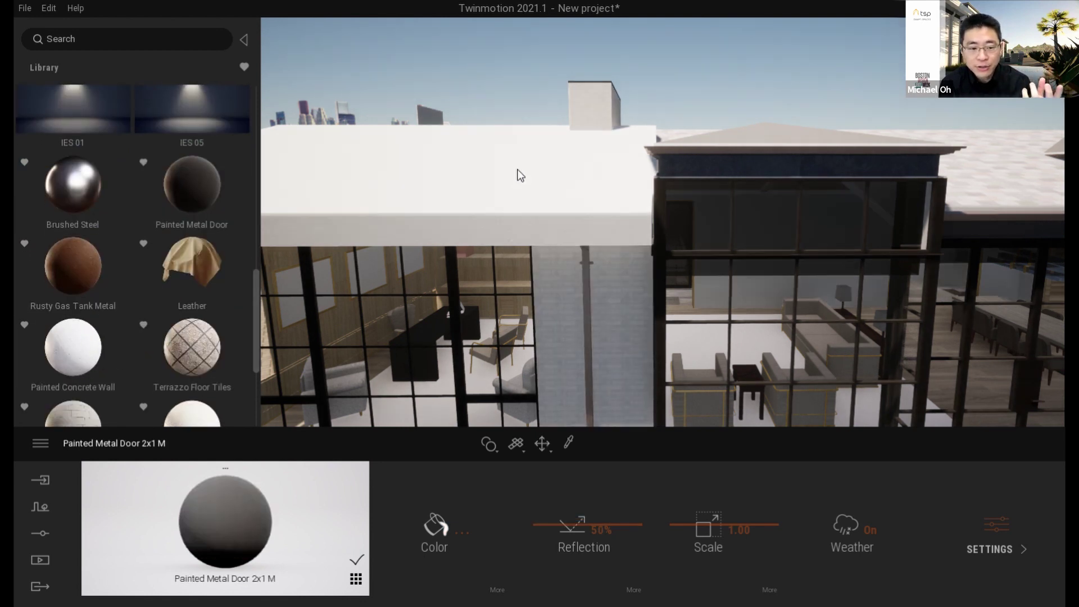
{"action": "left_click", "coordinate": [518, 169]}
{"action": "left_click_drag", "start_coordinate": [73, 346], "coordinate": [773, 135]}
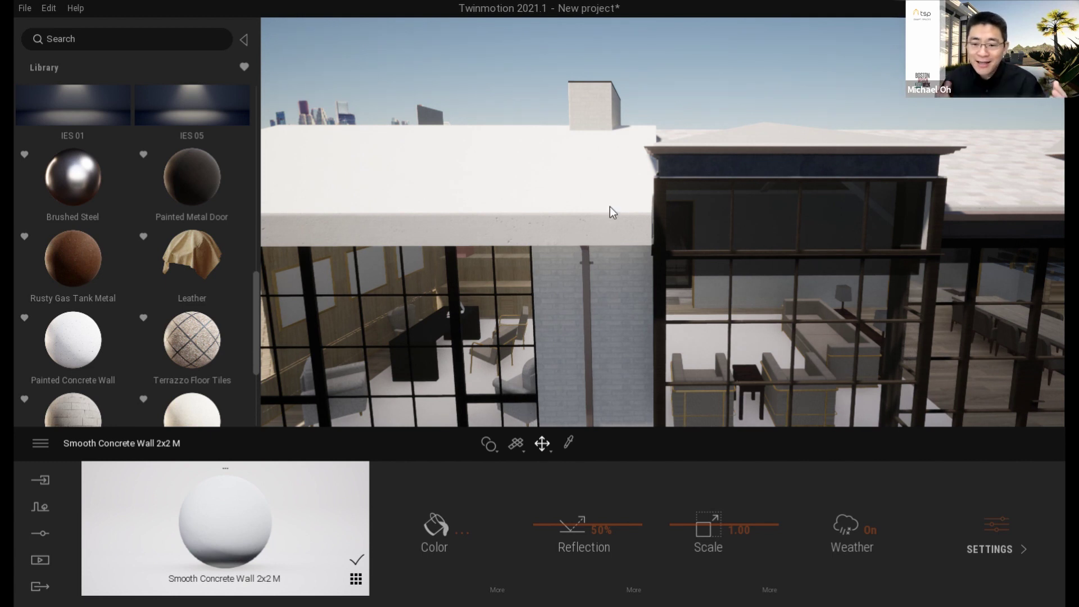
- Apply the Brushed Steel material to the blue band under the bay's pyramid roof and set its reflection to 25%
{"action": "left_click_drag", "start_coordinate": [73, 178], "coordinate": [745, 167]}
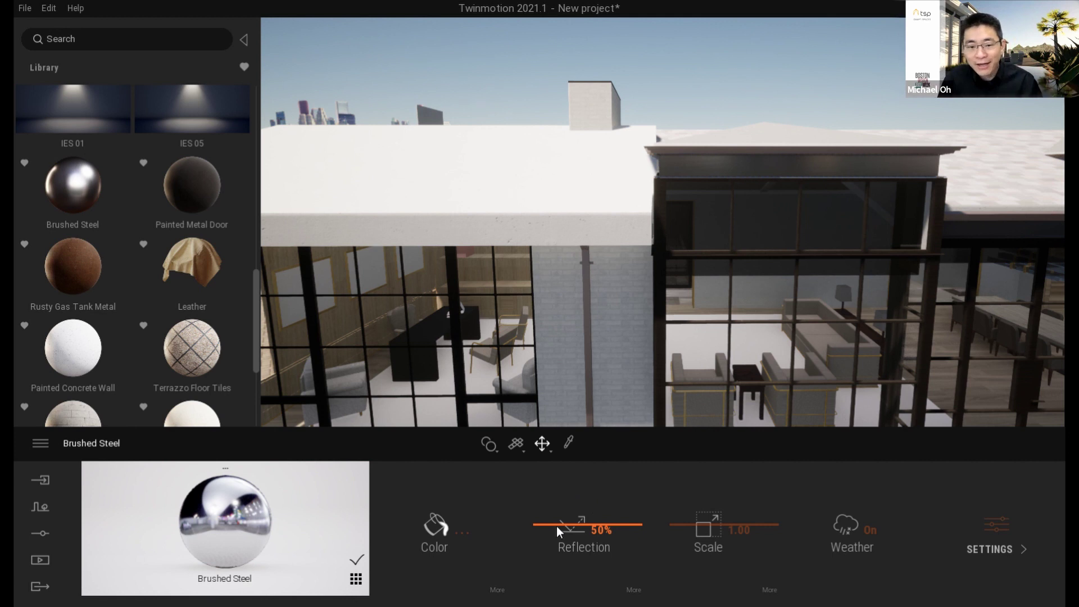
{"action": "left_click_drag", "start_coordinate": [550, 521], "coordinate": [548, 557]}
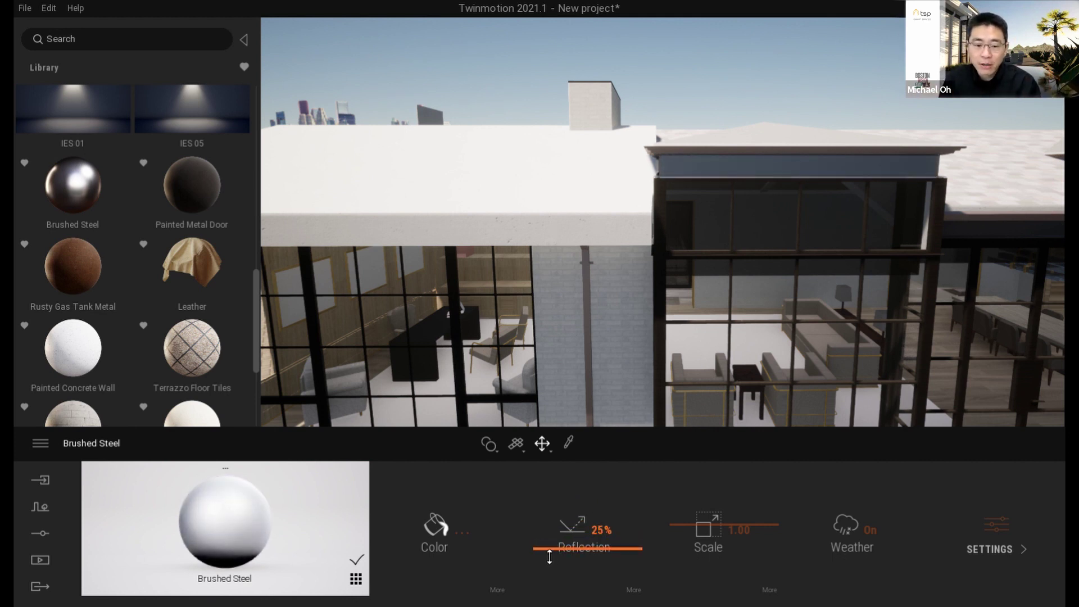
- Apply the Slate Roof material to the main tiled roof and set its scale to 2.51
{"action": "key", "text": "e"}
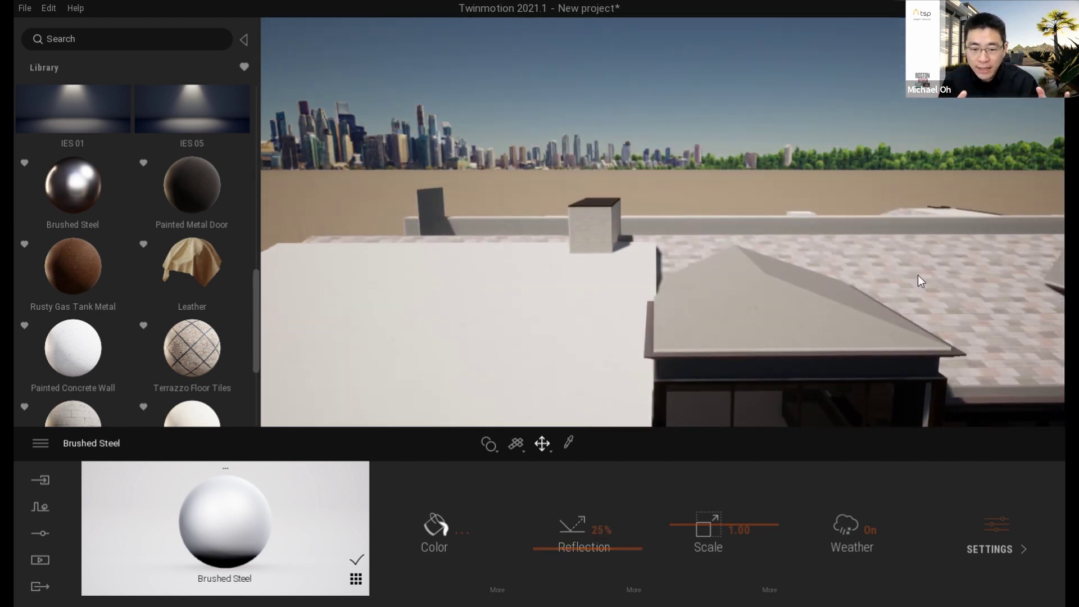
{"action": "key", "text": "d"}
{"action": "scroll", "coordinate": [190, 304], "scroll_direction": "up", "scroll_amount": 1}
{"action": "scroll", "coordinate": [197, 308], "scroll_direction": "down", "scroll_amount": 2}
{"action": "scroll", "coordinate": [197, 307], "scroll_direction": "down", "scroll_amount": 4}
{"action": "left_click_drag", "start_coordinate": [79, 393], "coordinate": [801, 349]}
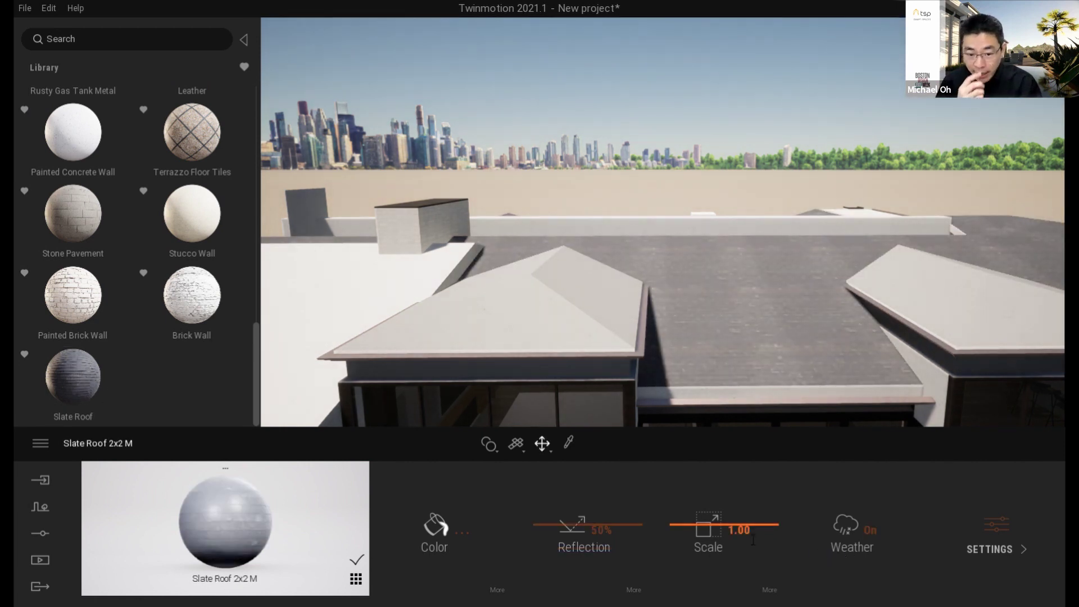
{"action": "left_click_drag", "start_coordinate": [757, 526], "coordinate": [766, 524]}
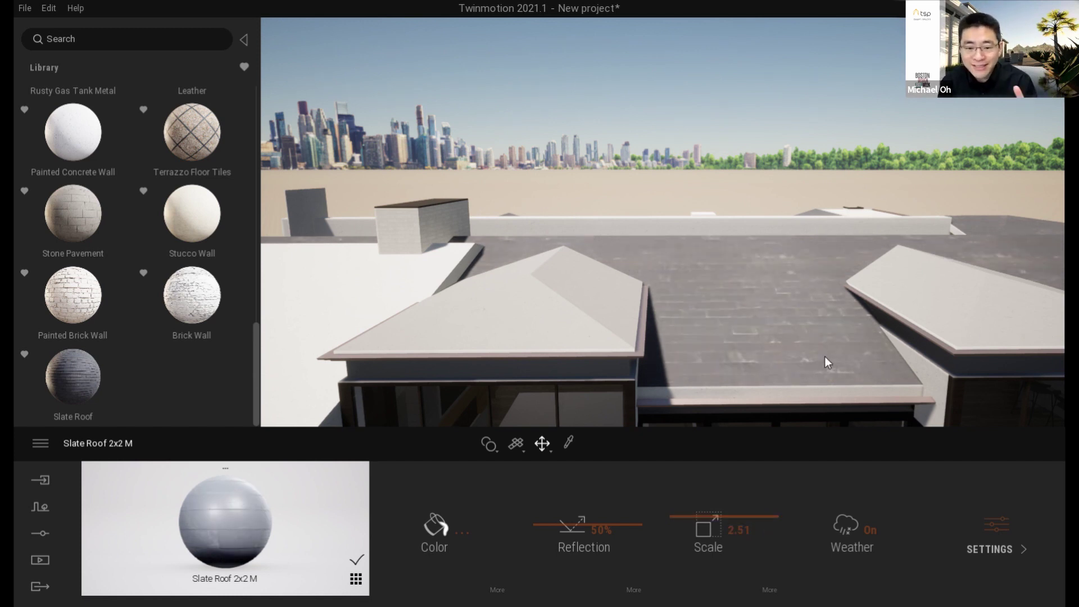
- Apply the Brick Wall material to the exterior column between the office windows and the glass bay
{"action": "scroll", "coordinate": [777, 345], "scroll_direction": "down", "scroll_amount": 5}
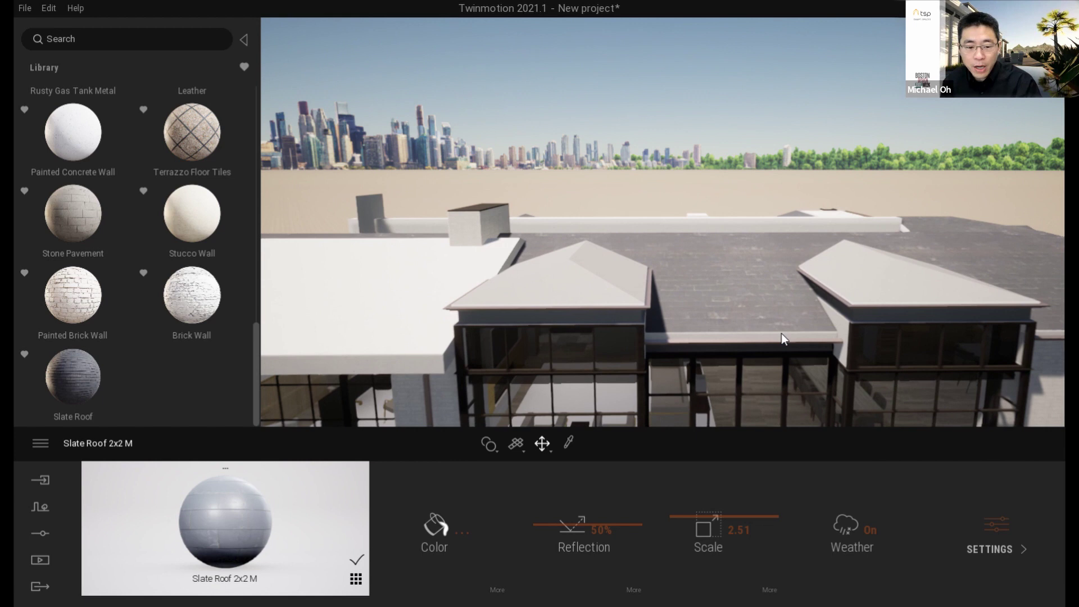
{"action": "scroll", "coordinate": [778, 357], "scroll_direction": "down", "scroll_amount": 3}
{"action": "right_click_drag", "start_coordinate": [751, 355], "coordinate": [647, 419]}
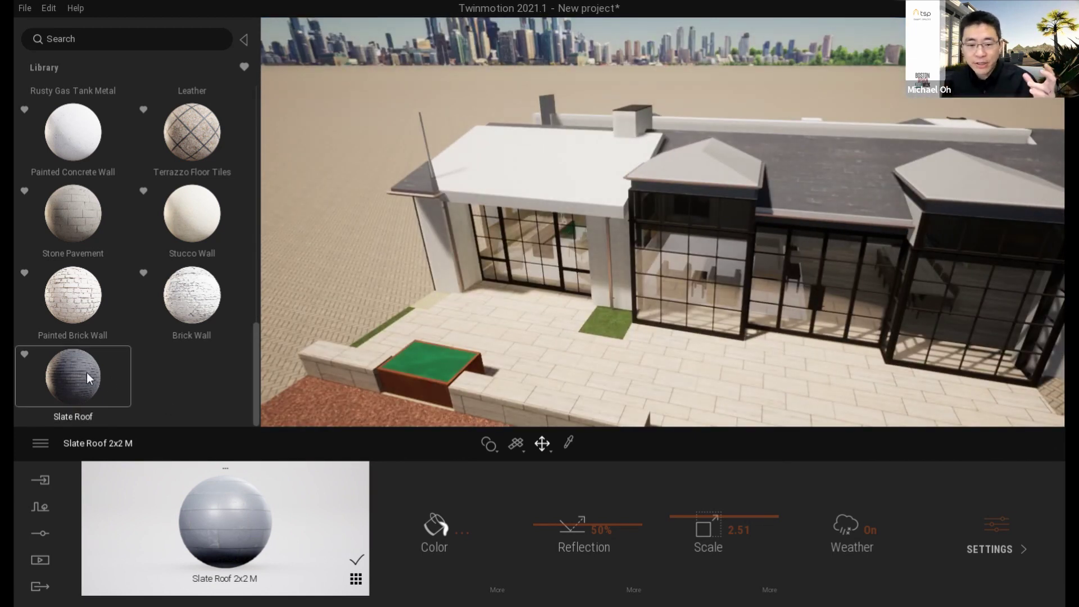
{"action": "left_click_drag", "start_coordinate": [192, 296], "coordinate": [622, 253]}
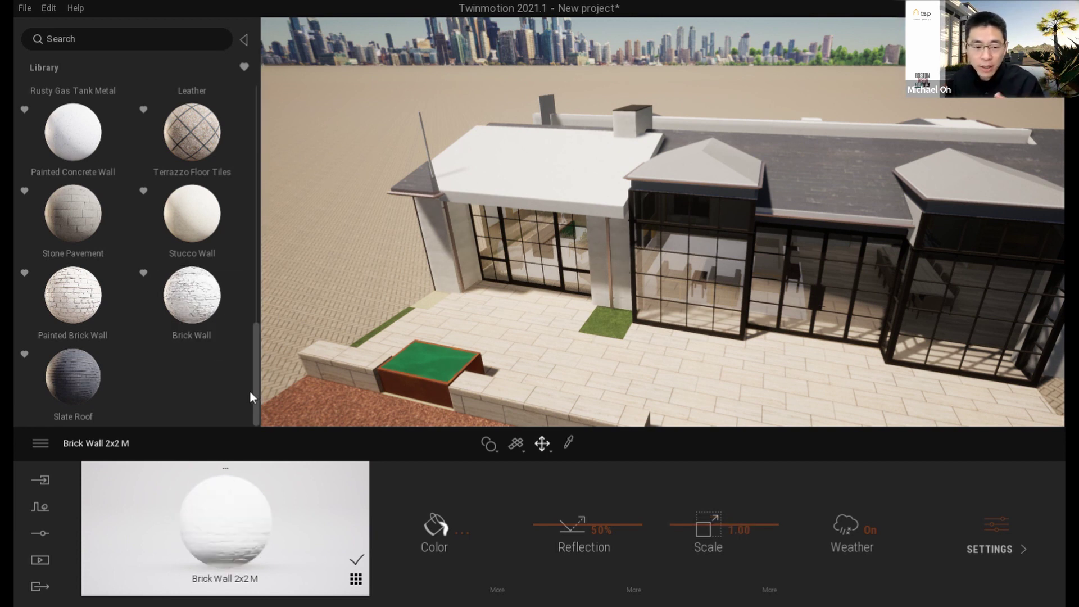
- Apply the Stone Pavement material to the front terrace and its low walls and set its scale to 1.72
{"action": "key", "text": "a"}
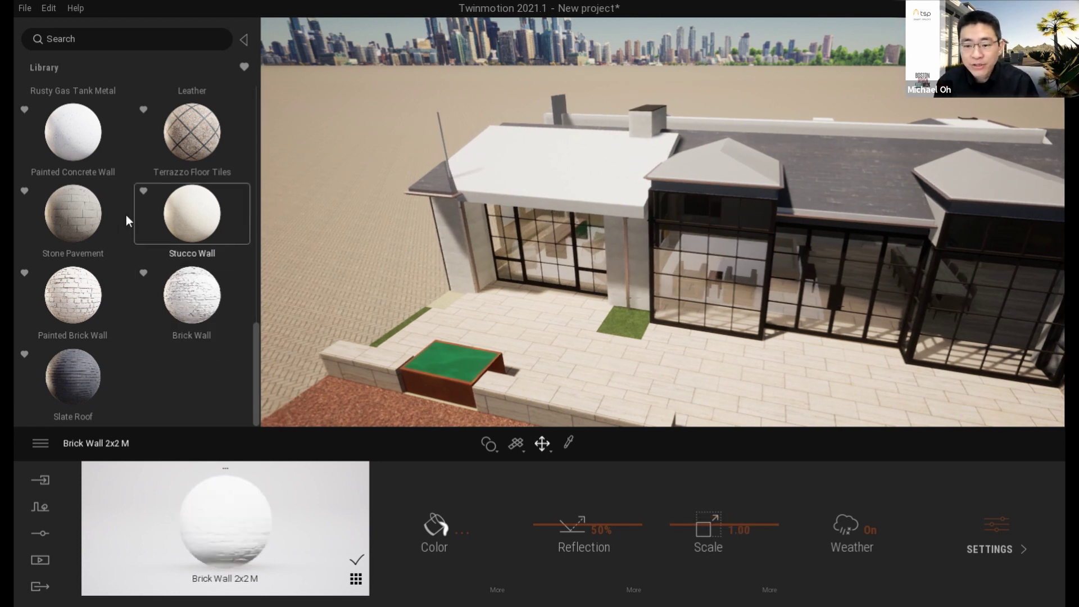
{"action": "scroll", "coordinate": [157, 257], "scroll_direction": "up", "scroll_amount": 1}
{"action": "left_click_drag", "start_coordinate": [99, 247], "coordinate": [696, 402]}
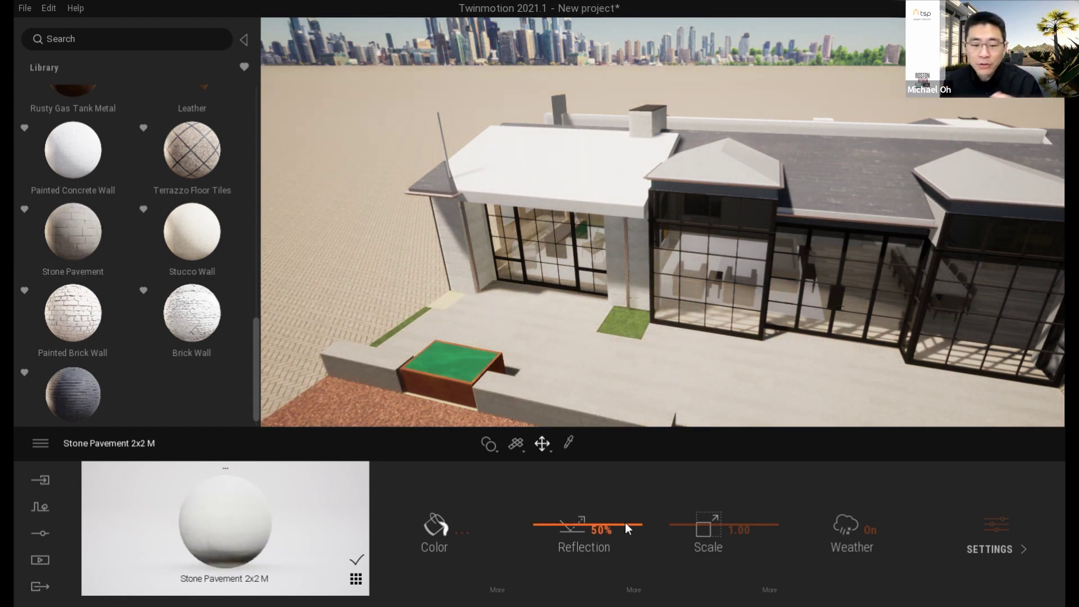
{"action": "mouse_move", "coordinate": [681, 524]}
{"action": "left_mouse_down"}
{"action": "mouse_move", "coordinate": [686, 512]}
{"action": "mouse_move", "coordinate": [688, 531]}
{"action": "mouse_move", "coordinate": [692, 507]}
{"action": "mouse_move", "coordinate": [695, 531]}
{"action": "left_mouse_up"}
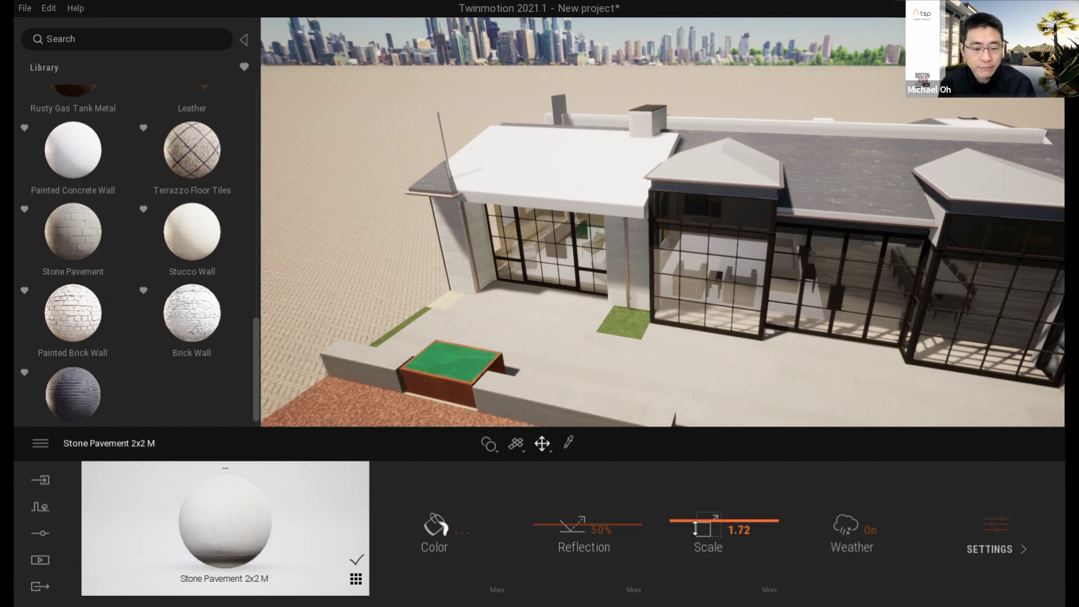
- Apply the Gravel material to the red planting beds in front of the low terrace walls
{"action": "scroll", "coordinate": [553, 406], "scroll_direction": "down", "scroll_amount": 3}
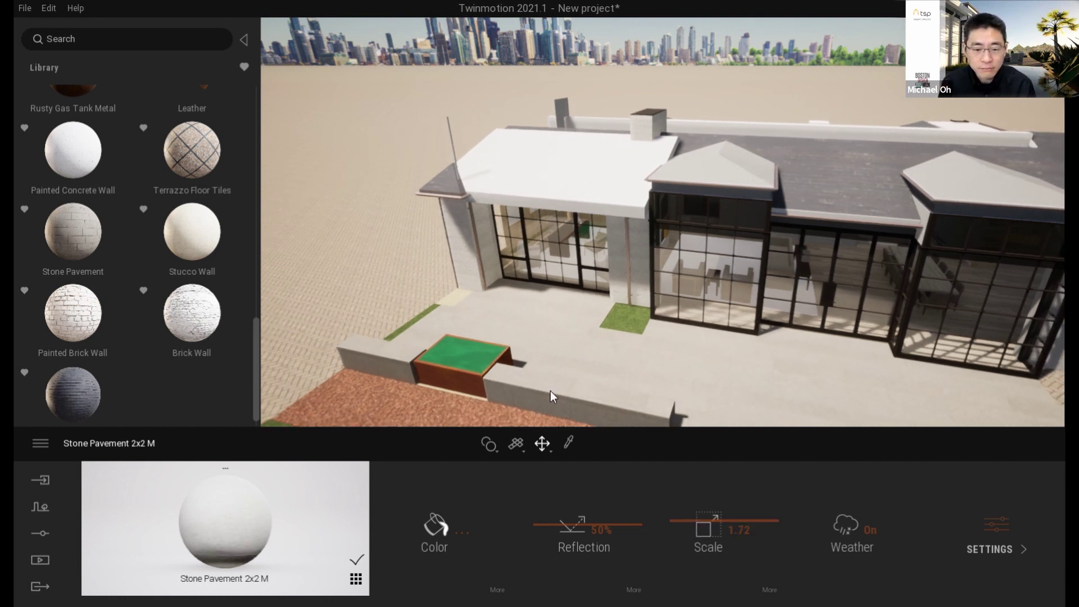
{"action": "scroll", "coordinate": [177, 314], "scroll_direction": "up", "scroll_amount": 2}
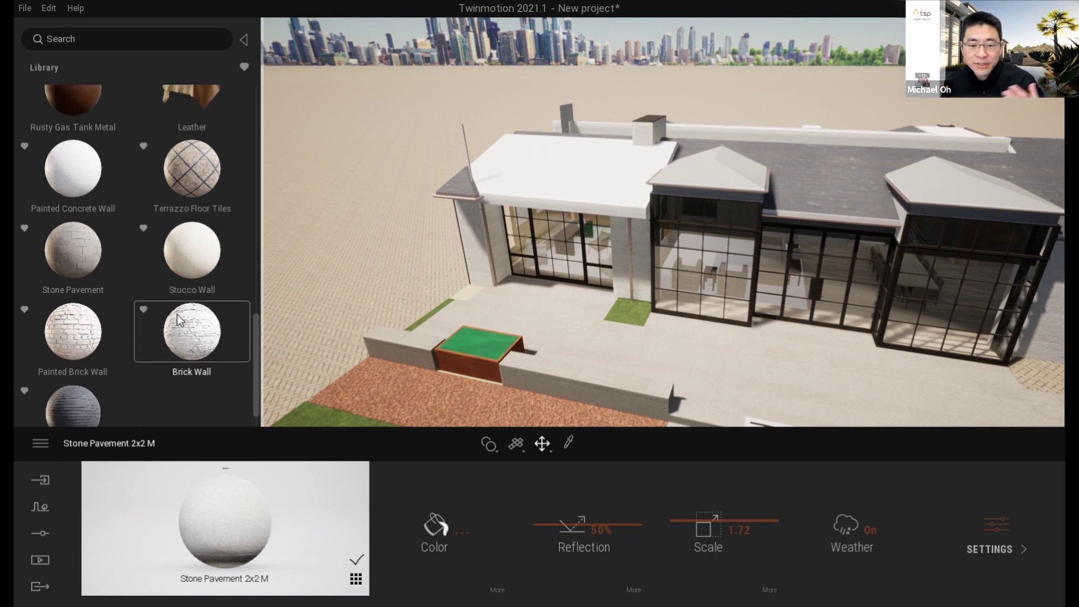
{"action": "scroll", "coordinate": [178, 315], "scroll_direction": "down", "scroll_amount": 2}
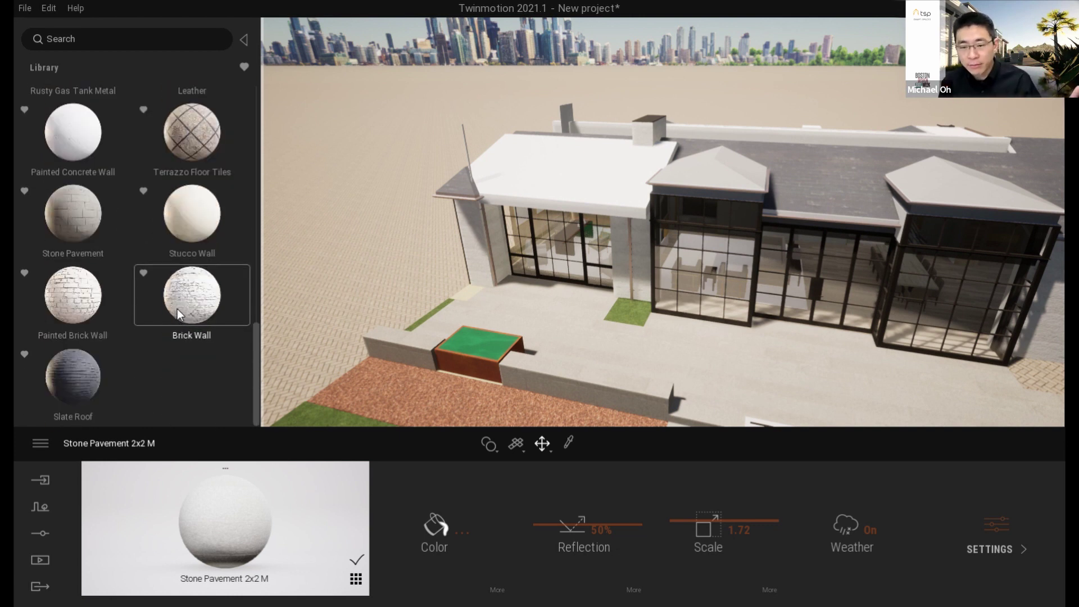
{"action": "scroll", "coordinate": [166, 331], "scroll_direction": "up", "scroll_amount": 10}
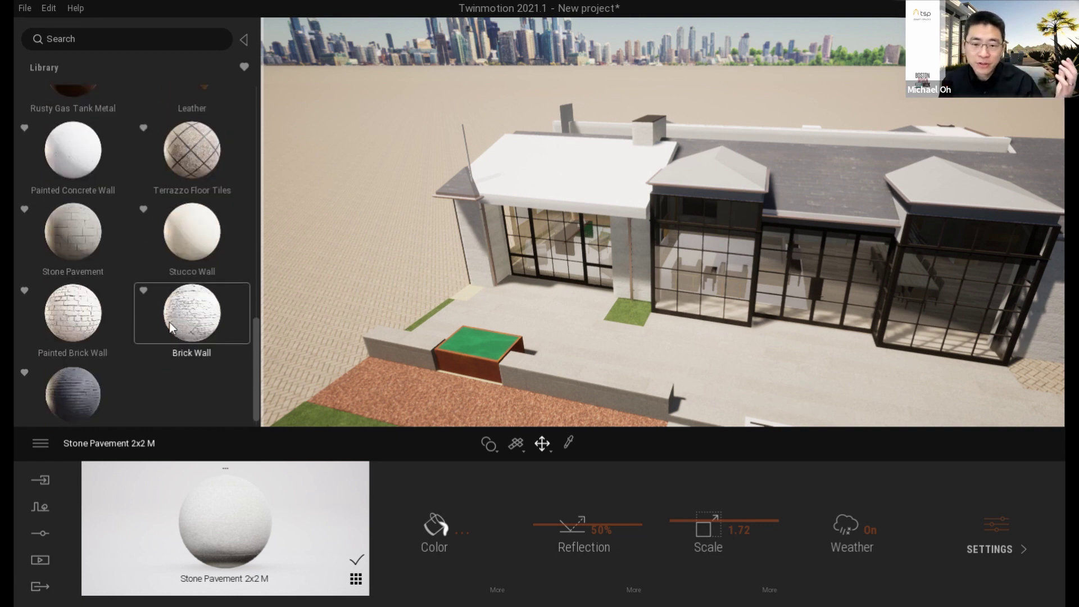
{"action": "scroll", "coordinate": [166, 339], "scroll_direction": "up", "scroll_amount": 5}
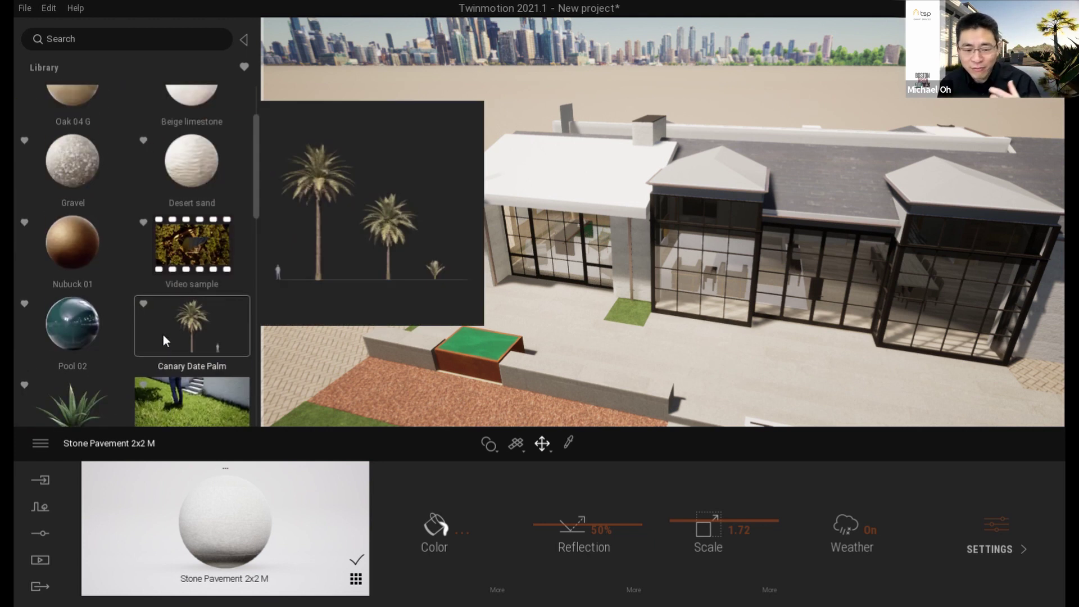
{"action": "left_click_drag", "start_coordinate": [59, 304], "coordinate": [427, 386]}
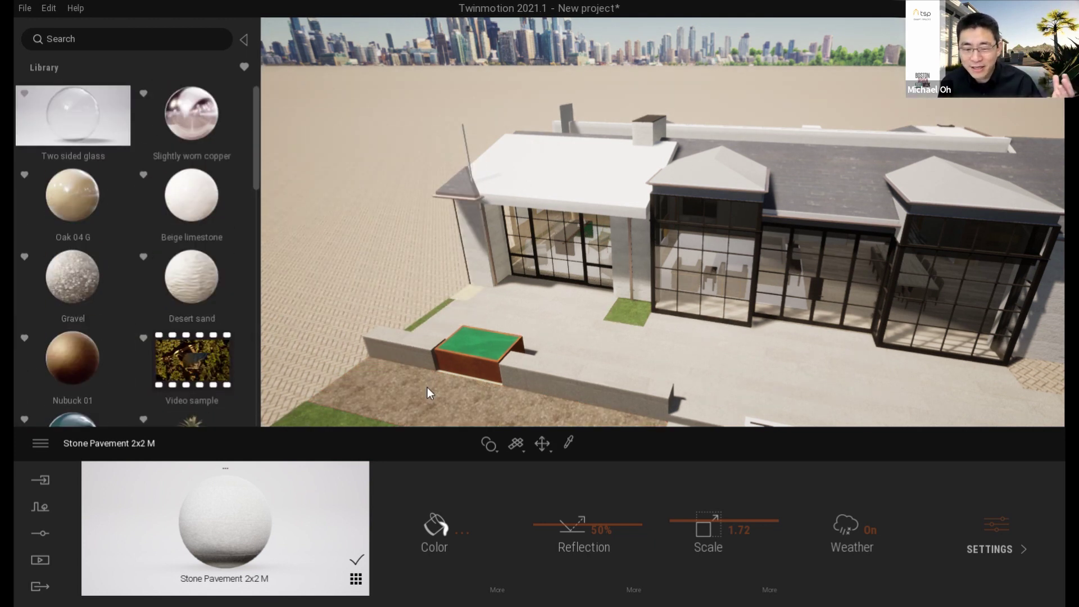
- Apply the Desert sand material to the brick-paved ground around the house and to the green lawn areas
{"action": "mouse_move", "coordinate": [194, 294]}
{"action": "left_click_drag", "start_coordinate": [197, 287], "coordinate": [308, 353]}
{"action": "left_click_drag", "start_coordinate": [329, 419], "coordinate": [326, 417]}
{"action": "right_click_drag", "start_coordinate": [683, 353], "coordinate": [798, 343]}
{"action": "right_click_drag", "start_coordinate": [556, 357], "coordinate": [689, 349]}
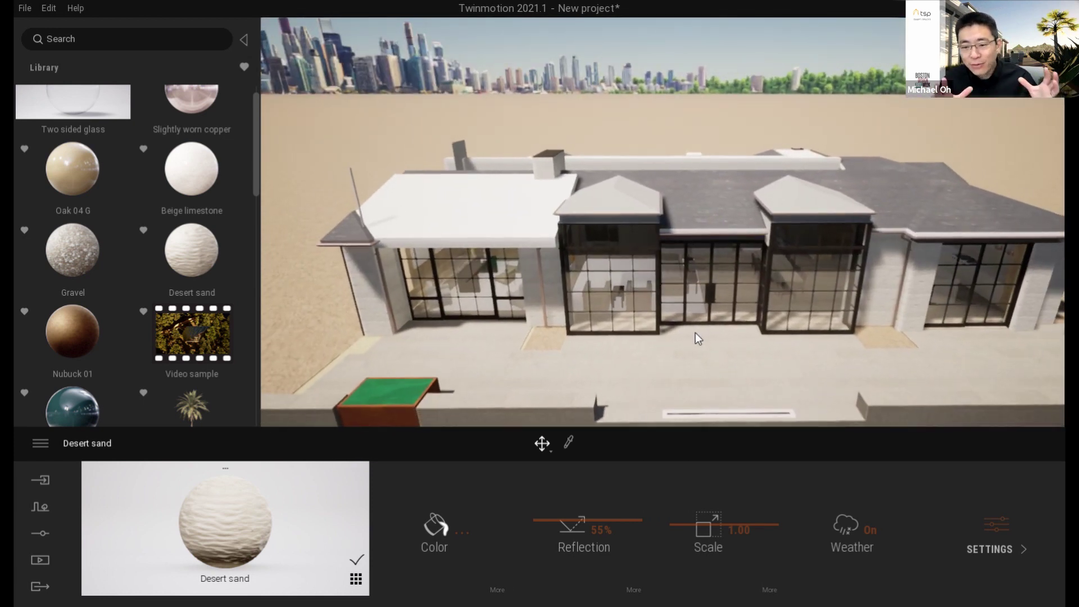
{"action": "scroll", "coordinate": [694, 343], "scroll_direction": "down", "scroll_amount": 5}
{"action": "right_click_drag", "start_coordinate": [697, 359], "coordinate": [717, 409]}
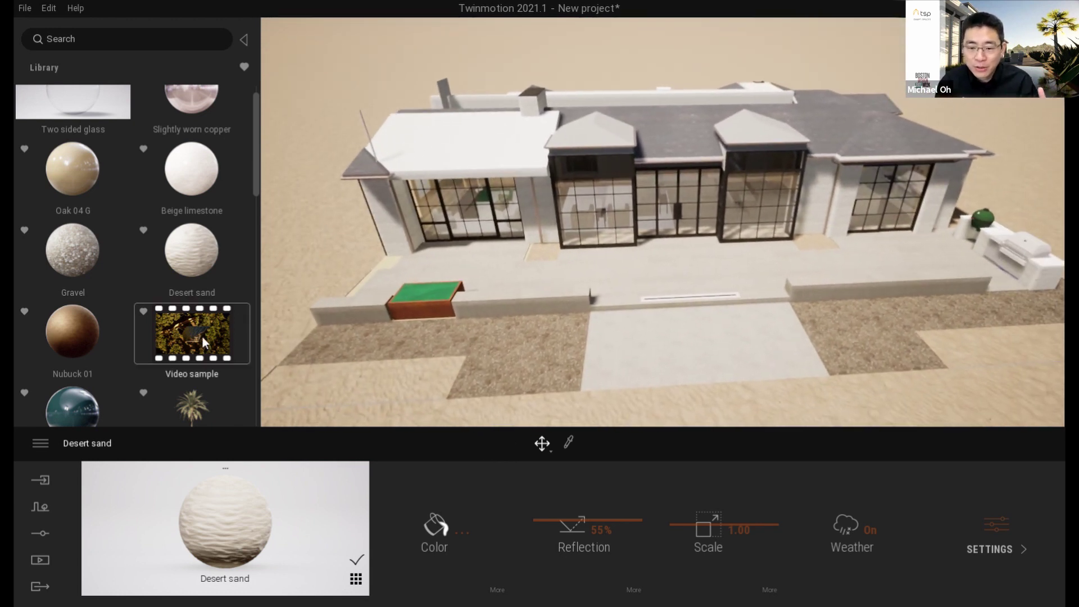
- Place six Agave 1 plants in the gravel bed by the green-topped box, five along the wall and one in front
{"action": "scroll", "coordinate": [112, 344], "scroll_direction": "down", "scroll_amount": 3}
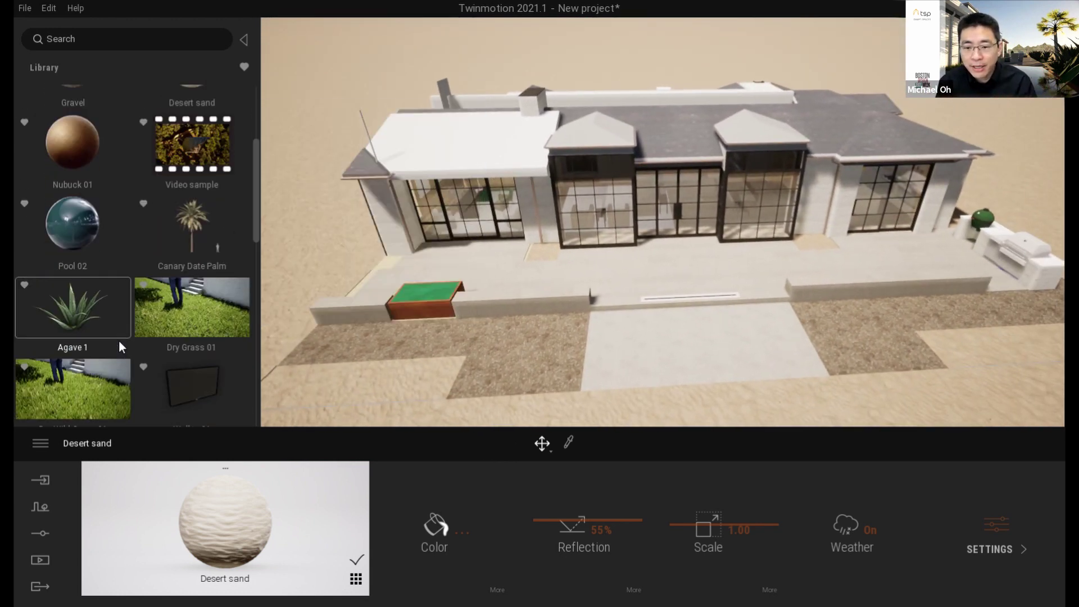
{"action": "scroll", "coordinate": [119, 340], "scroll_direction": "down", "scroll_amount": 1}
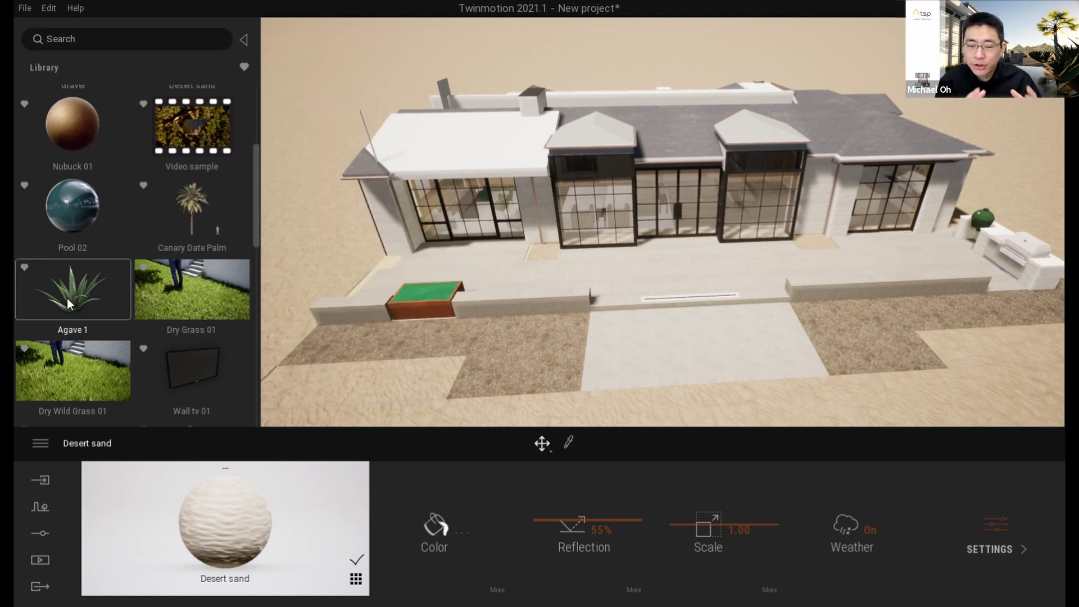
{"action": "left_click_drag", "start_coordinate": [72, 296], "coordinate": [334, 343]}
{"action": "left_click_drag", "start_coordinate": [78, 296], "coordinate": [391, 339]}
{"action": "left_click_drag", "start_coordinate": [83, 299], "coordinate": [437, 339]}
{"action": "left_click_drag", "start_coordinate": [78, 296], "coordinate": [494, 329]}
{"action": "left_click_drag", "start_coordinate": [99, 291], "coordinate": [548, 335]}
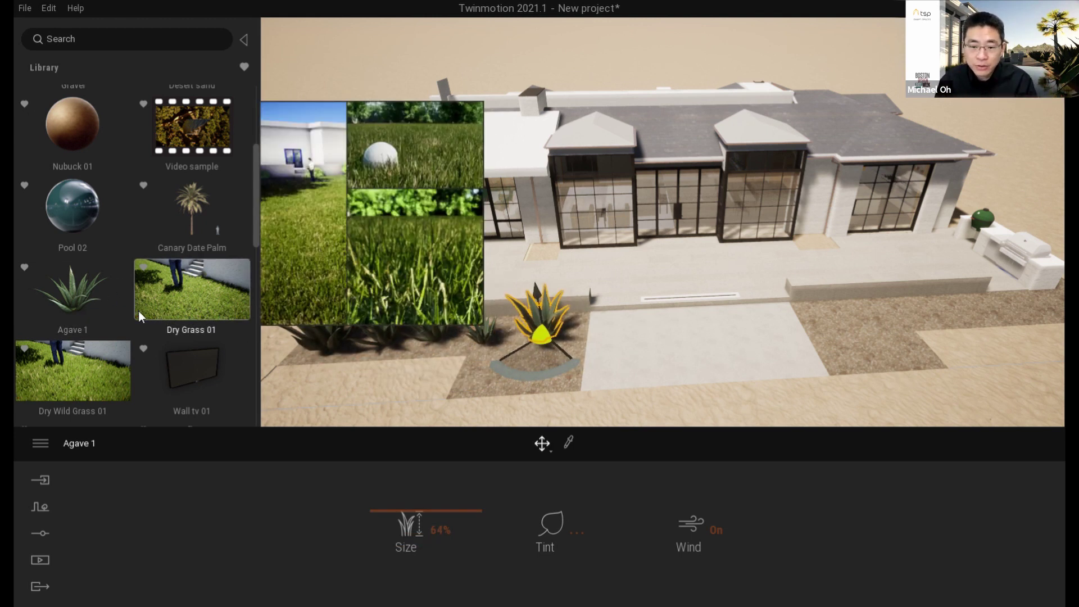
{"action": "left_click_drag", "start_coordinate": [132, 313], "coordinate": [538, 382]}
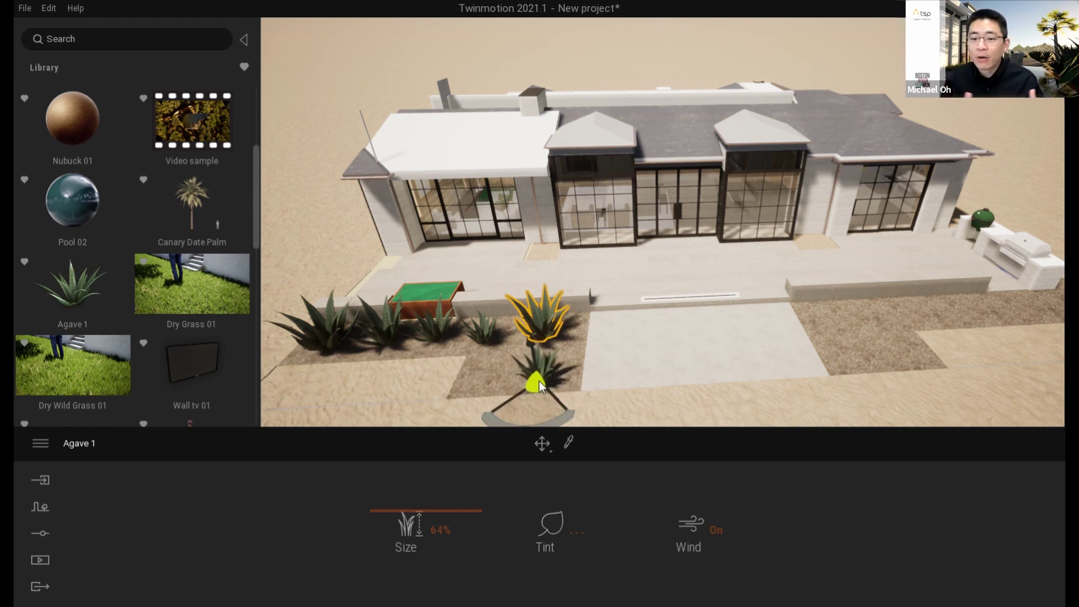
- Place seven Agave 1 plants in the gravel bed on the barbecue side, six along the wall and one in front by the walkway
{"action": "left_click_drag", "start_coordinate": [64, 279], "coordinate": [831, 320]}
{"action": "mouse_move", "coordinate": [167, 299]}
{"action": "left_click_drag", "start_coordinate": [83, 295], "coordinate": [703, 312]}
{"action": "left_click_drag", "start_coordinate": [117, 305], "coordinate": [763, 313]}
{"action": "left_click_drag", "start_coordinate": [77, 293], "coordinate": [815, 315]}
{"action": "left_click_drag", "start_coordinate": [29, 272], "coordinate": [864, 312]}
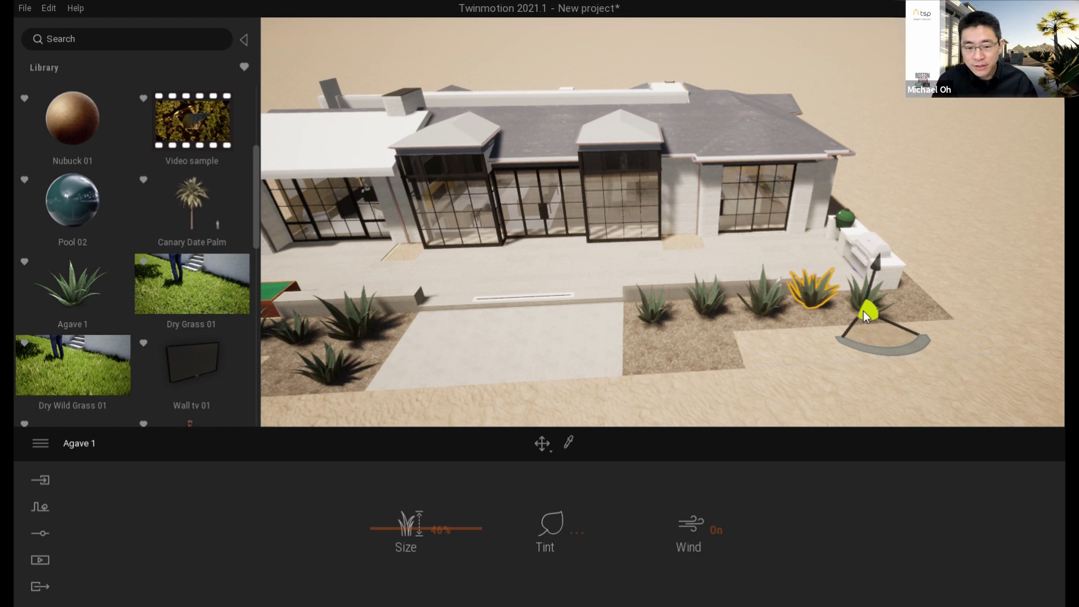
{"action": "left_click_drag", "start_coordinate": [73, 289], "coordinate": [913, 295]}
{"action": "left_click_drag", "start_coordinate": [101, 298], "coordinate": [645, 358]}
{"action": "key", "text": "a"}
- Place two Canary Date Palm trees, one in each gravel bed flanking the front walkway
{"action": "right_click_drag", "start_coordinate": [461, 362], "coordinate": [364, 339]}
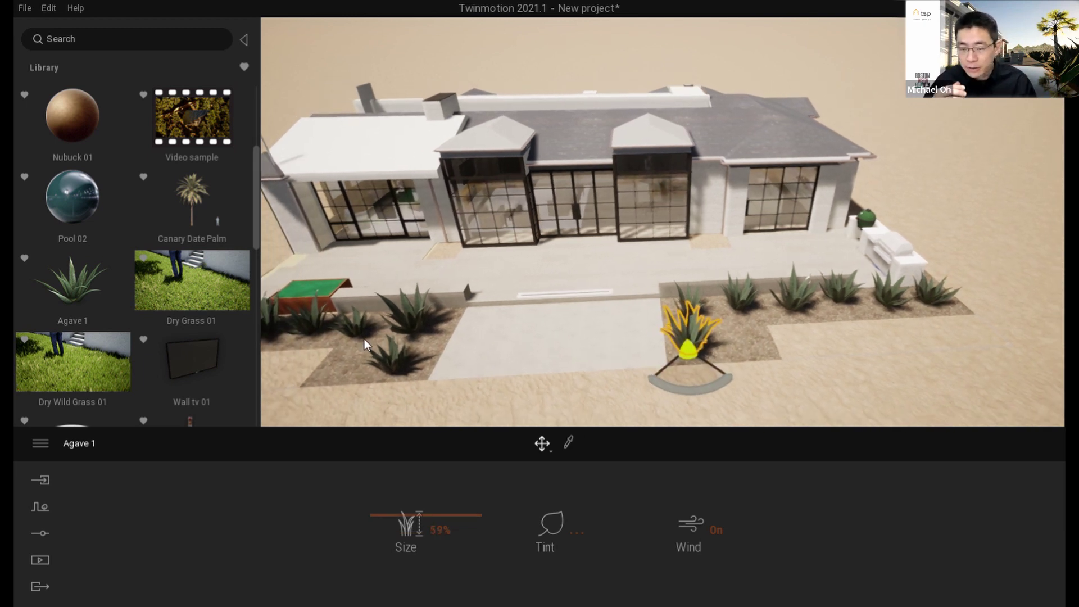
{"action": "mouse_move", "coordinate": [149, 303]}
{"action": "mouse_move", "coordinate": [175, 220]}
{"action": "left_mouse_down"}
{"action": "mouse_move", "coordinate": [507, 367]}
{"action": "mouse_move", "coordinate": [368, 349]}
{"action": "left_mouse_up"}
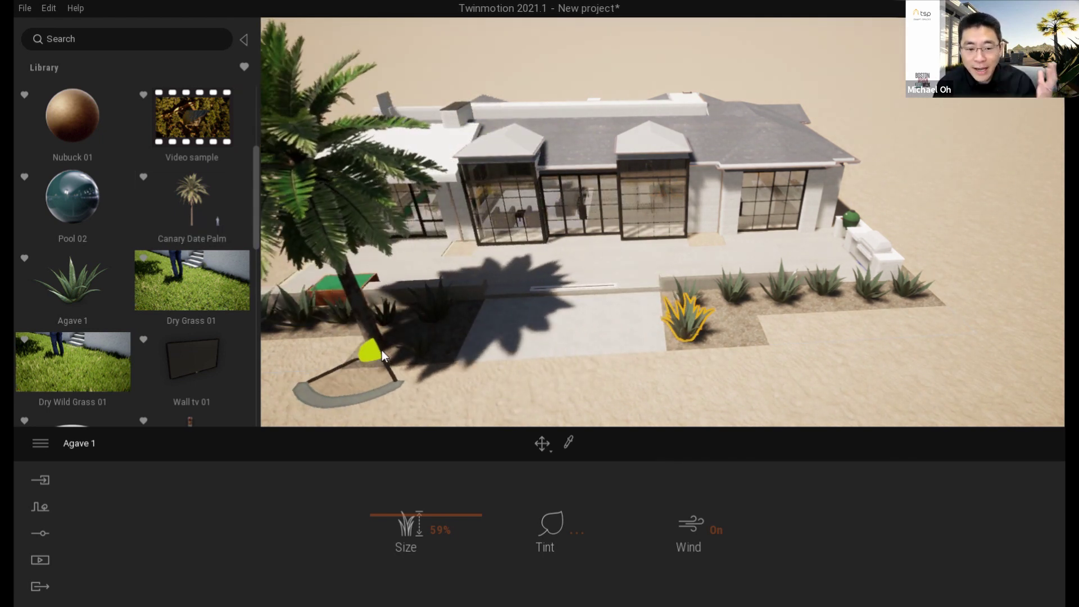
{"action": "left_click_drag", "start_coordinate": [195, 217], "coordinate": [730, 328]}
{"action": "key", "text": "a"}
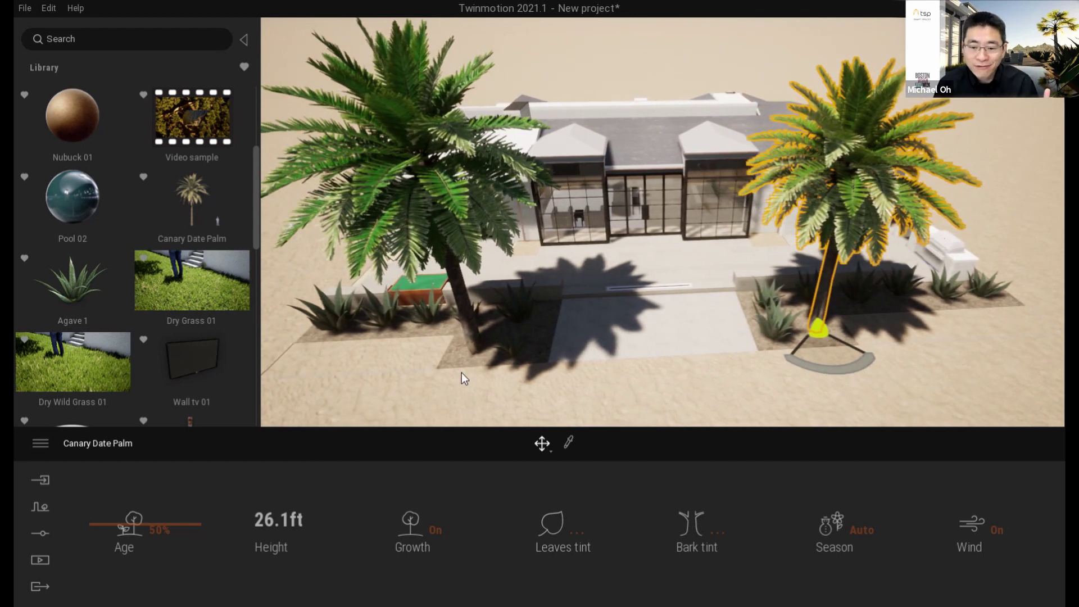
{"action": "right_click_drag", "start_coordinate": [723, 328], "coordinate": [699, 328]}
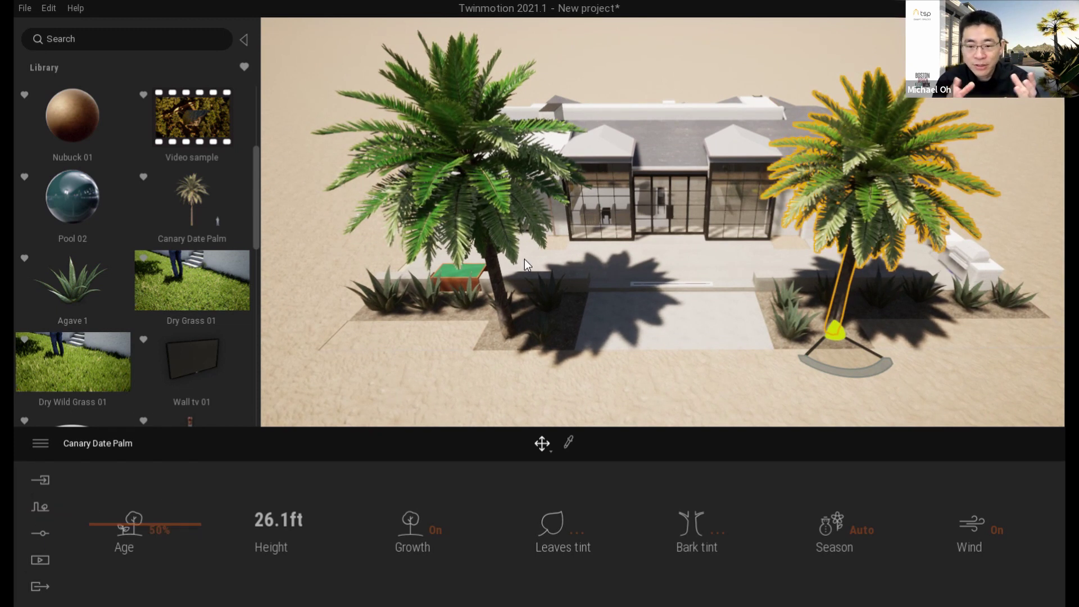
- Change the scene's background picture to Mountains in the location settings
{"action": "scroll", "coordinate": [527, 264], "scroll_direction": "down", "scroll_amount": 4}
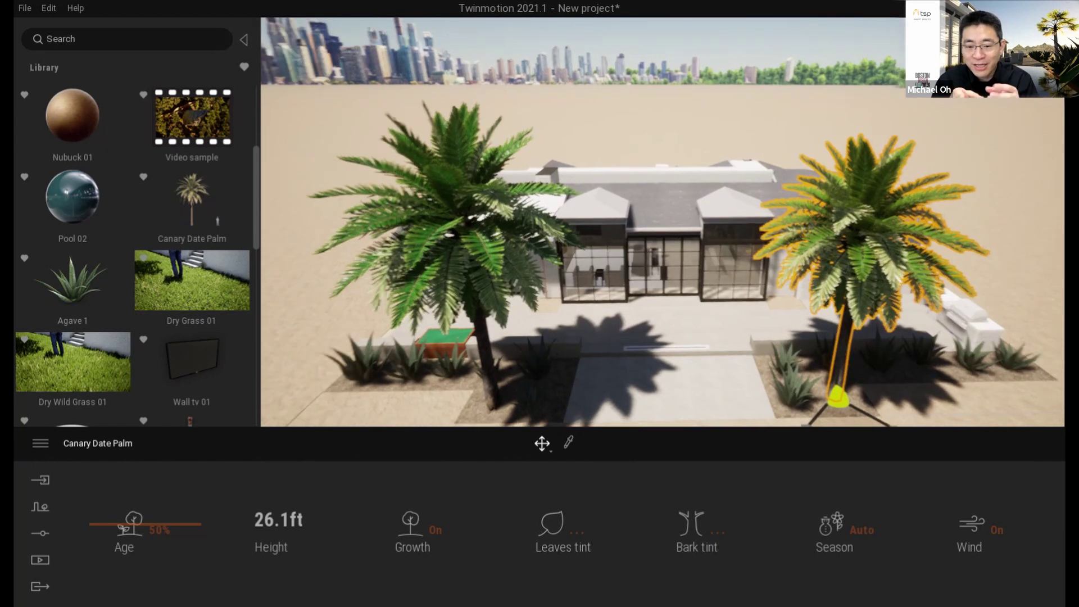
{"action": "left_click", "coordinate": [40, 531]}
{"action": "left_click", "coordinate": [358, 534]}
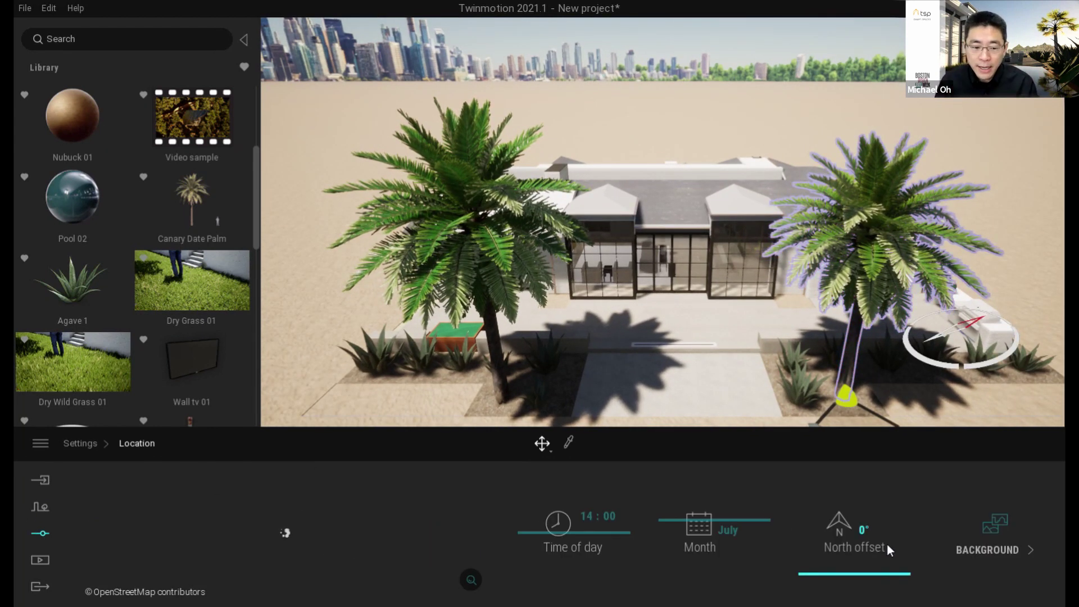
{"action": "left_click", "coordinate": [984, 525]}
{"action": "left_click", "coordinate": [475, 532]}
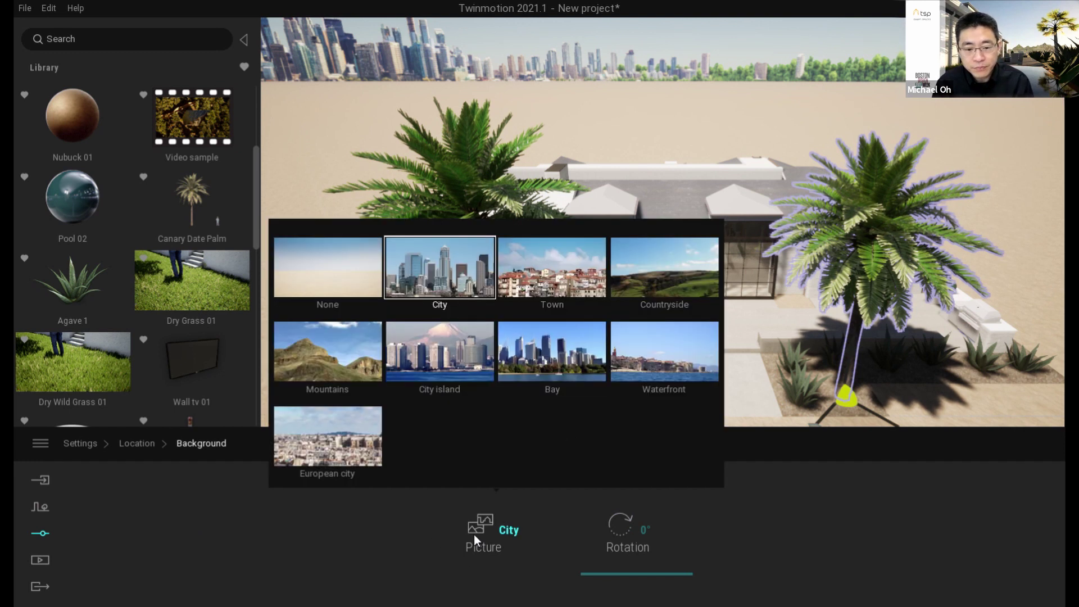
{"action": "left_click", "coordinate": [337, 371]}
{"action": "scroll", "coordinate": [555, 352], "scroll_direction": "down", "scroll_amount": 1}
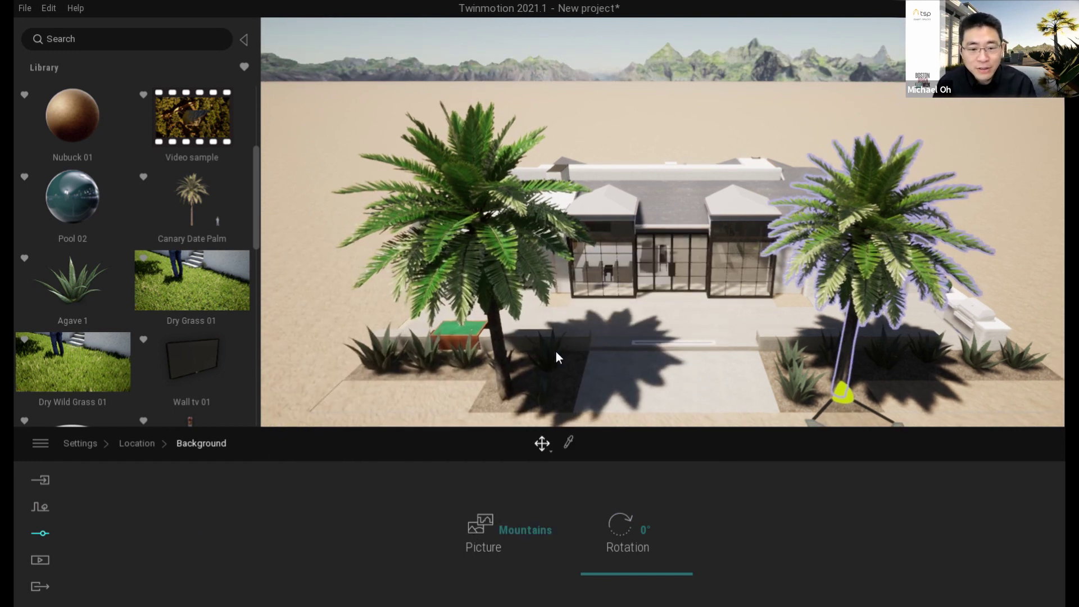
{"action": "middle_click_drag", "start_coordinate": [560, 348], "coordinate": [563, 345]}
{"action": "key", "text": "q"}
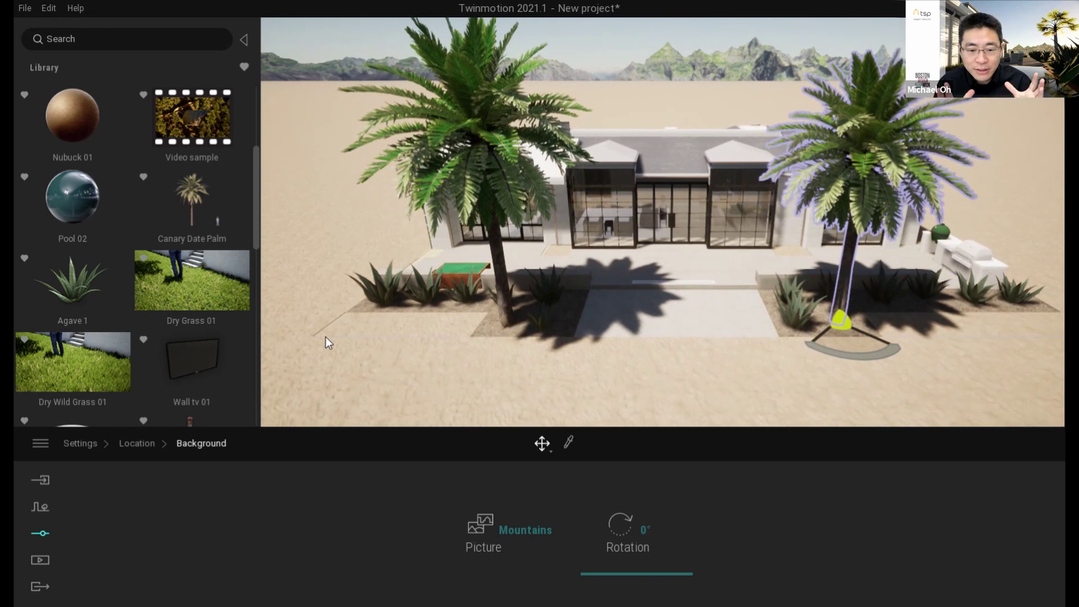
- Add Dry Grass 01 and Dry Wild Grass 01 to the vegetation paint set and give each a density of 70%
{"action": "left_click", "coordinate": [45, 509]}
{"action": "left_click", "coordinate": [461, 525]}
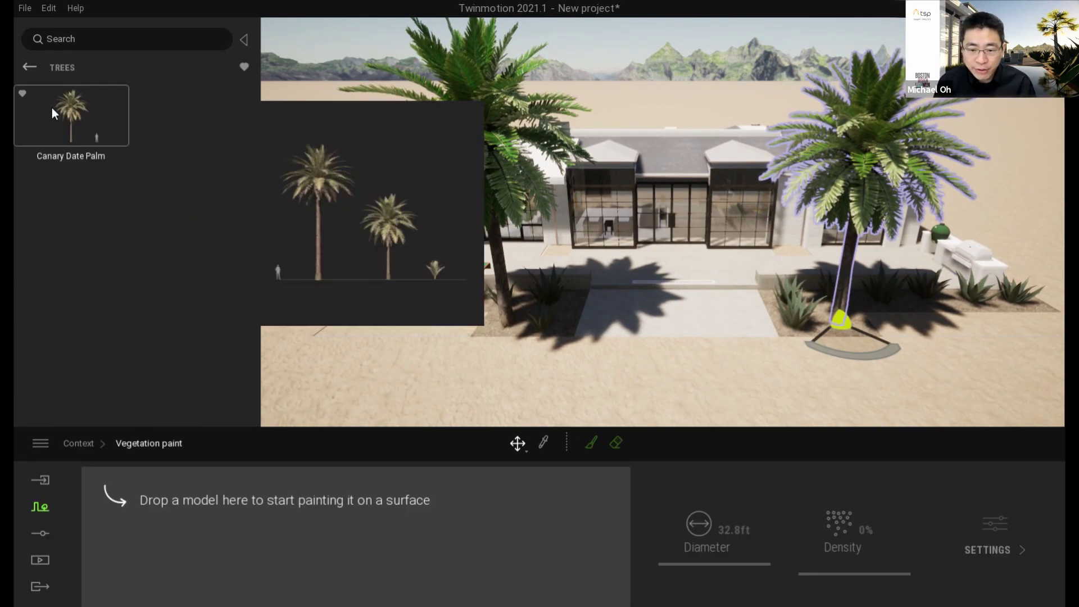
{"action": "left_click", "coordinate": [27, 67]}
{"action": "mouse_move", "coordinate": [88, 185]}
{"action": "left_mouse_down"}
{"action": "mouse_move", "coordinate": [246, 552]}
{"action": "mouse_move", "coordinate": [238, 521]}
{"action": "left_mouse_up"}
{"action": "mouse_move", "coordinate": [206, 191]}
{"action": "left_mouse_down"}
{"action": "mouse_move", "coordinate": [288, 539]}
{"action": "mouse_move", "coordinate": [259, 522]}
{"action": "left_mouse_up"}
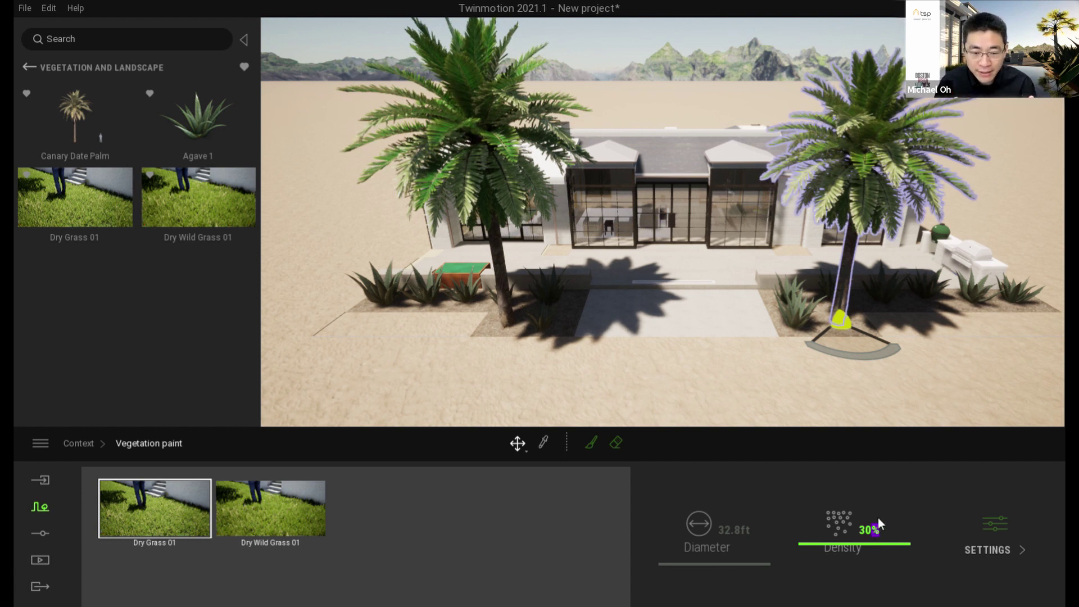
{"action": "key", "text": "Return"}
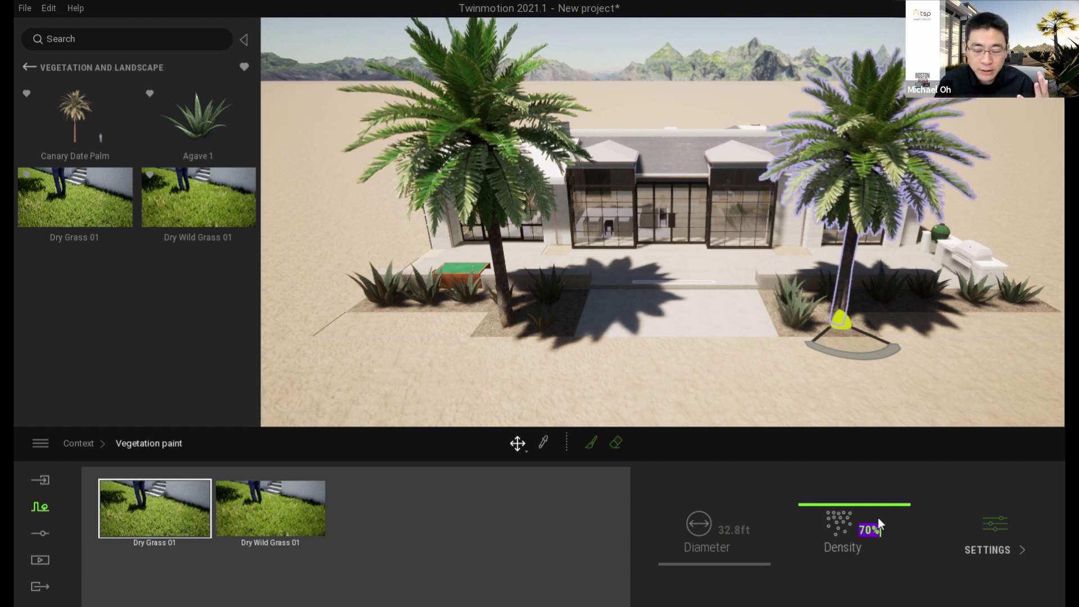
{"action": "left_click", "coordinate": [250, 495]}
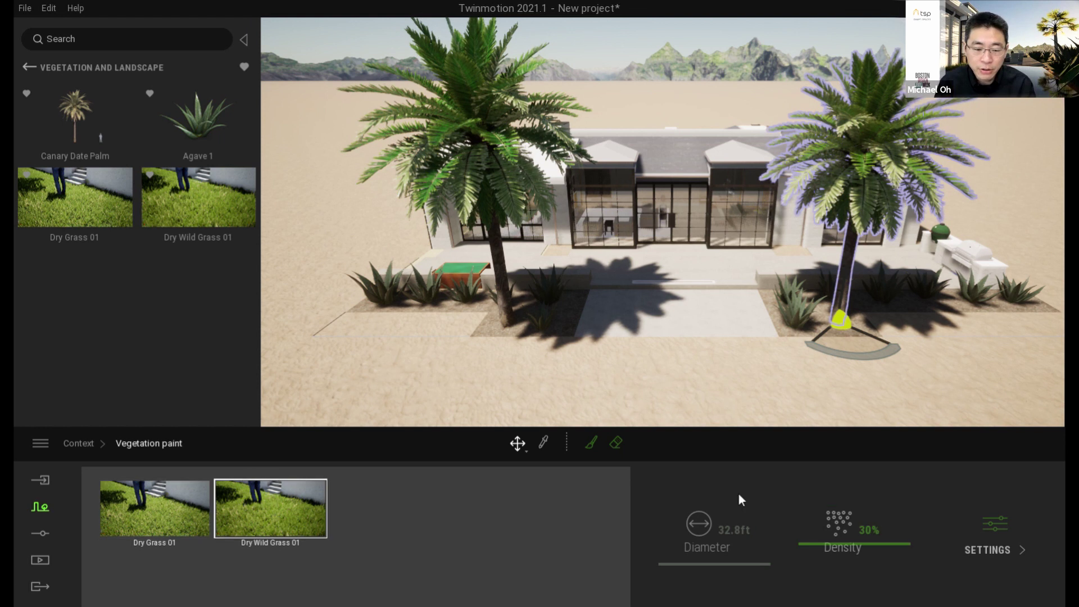
{"action": "left_click", "coordinate": [870, 528]}
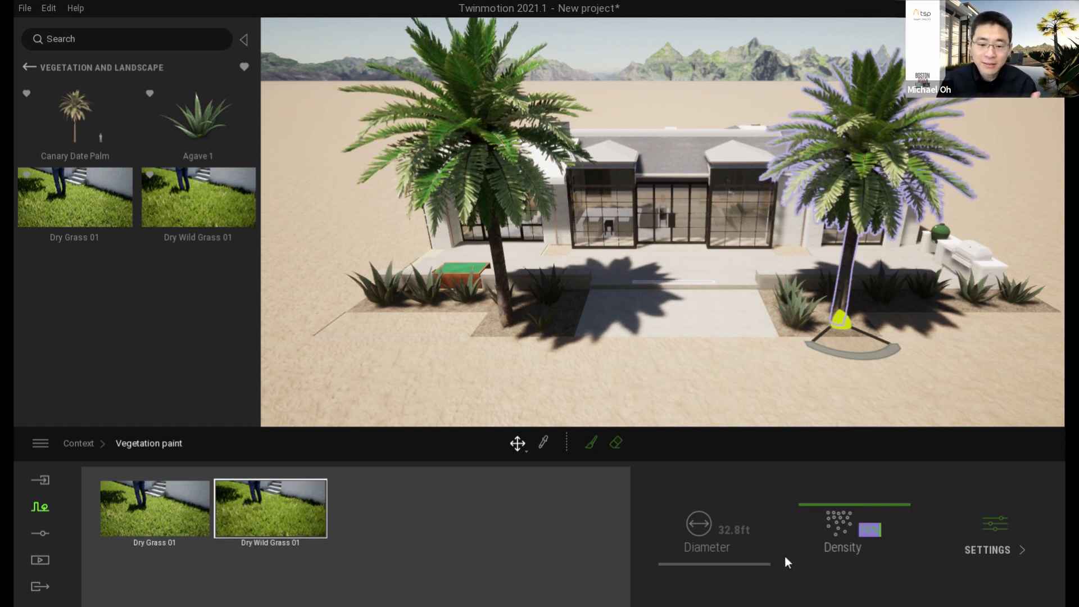
- Set the vegetation brush diameter to 5 ft and paint a strip of the dry grasses along the front edge of both beds and the walkway
{"action": "left_click", "coordinate": [591, 442]}
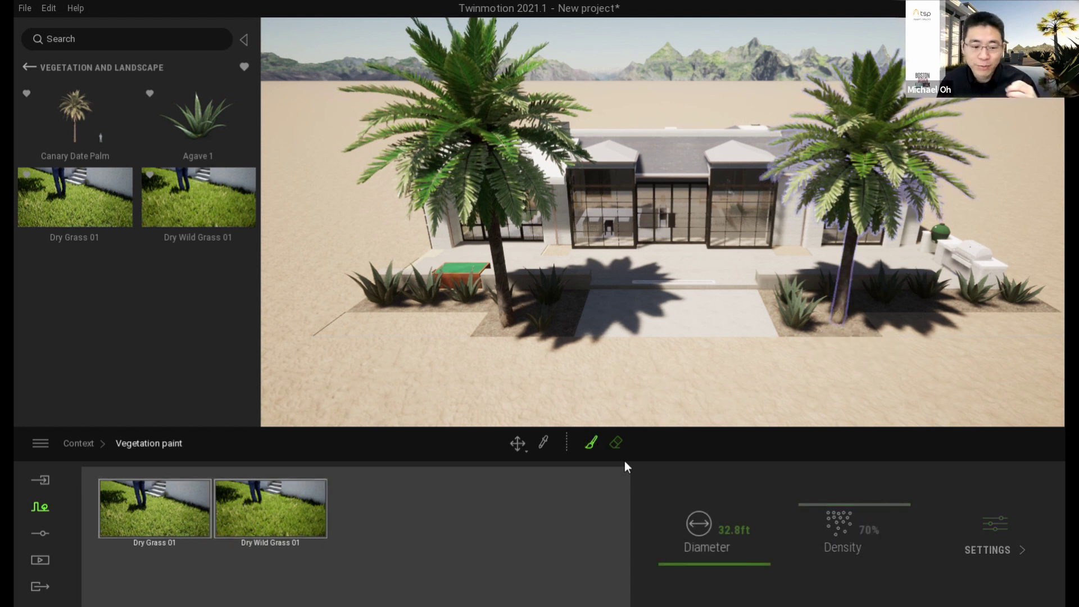
{"action": "left_click", "coordinate": [742, 533]}
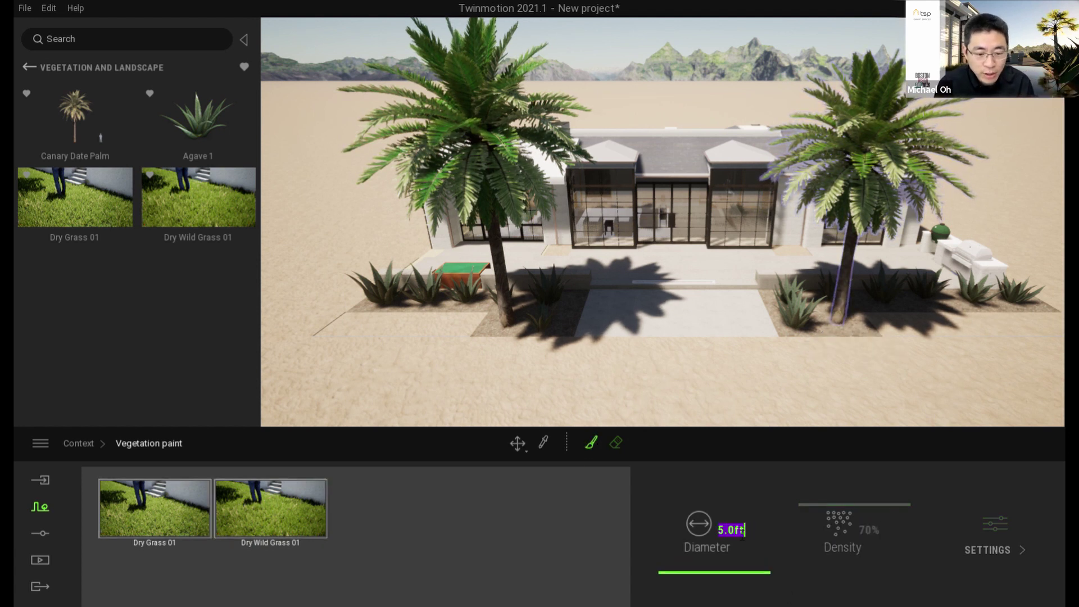
{"action": "left_click_drag", "start_coordinate": [342, 320], "coordinate": [412, 325]}
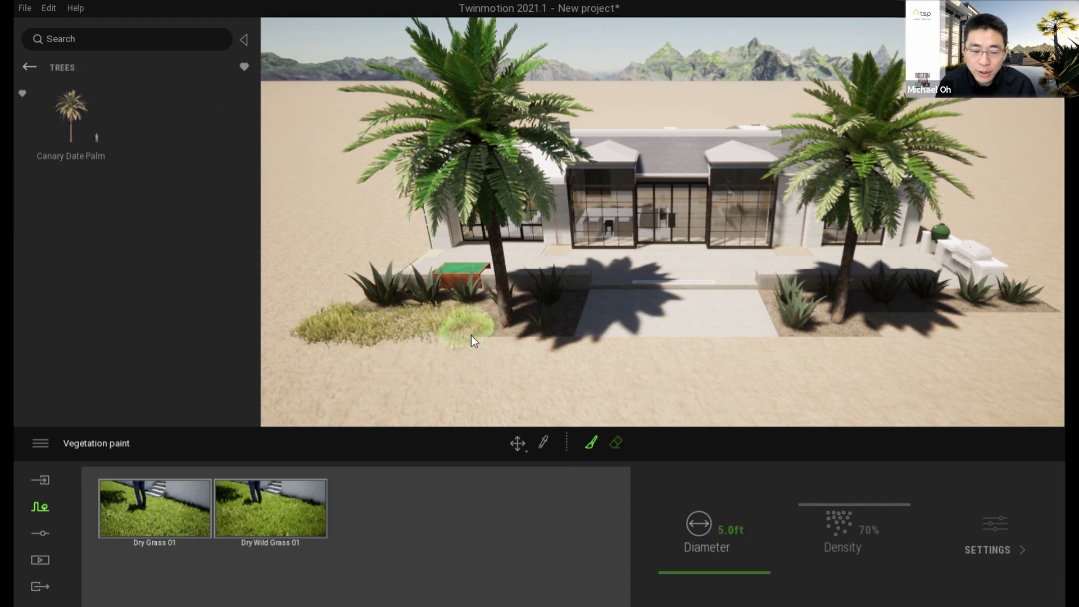
{"action": "left_click_drag", "start_coordinate": [478, 342], "coordinate": [585, 350]}
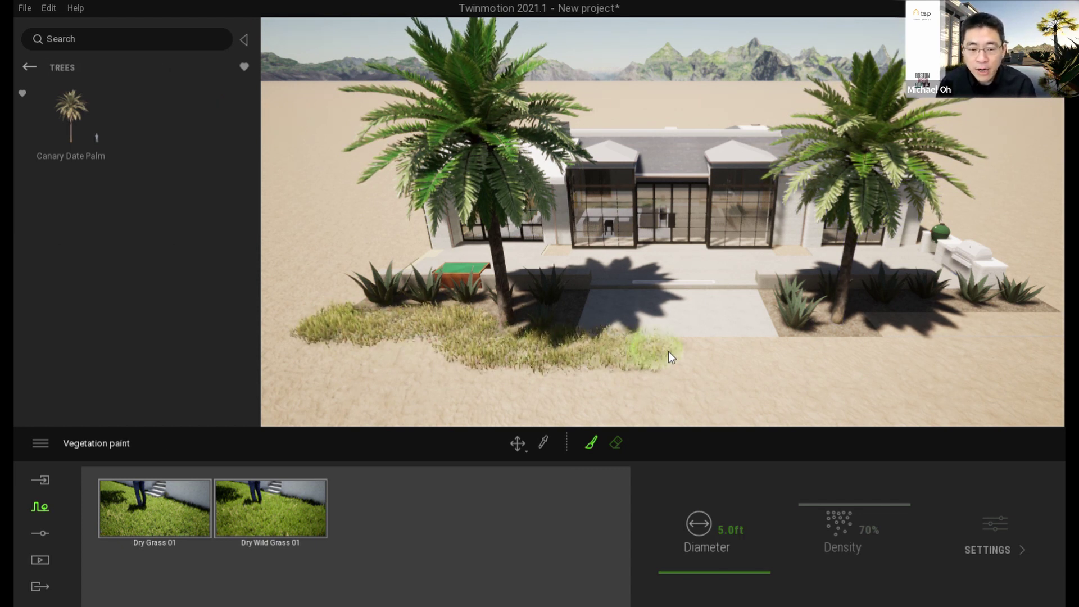
{"action": "left_click_drag", "start_coordinate": [671, 355], "coordinate": [756, 358]}
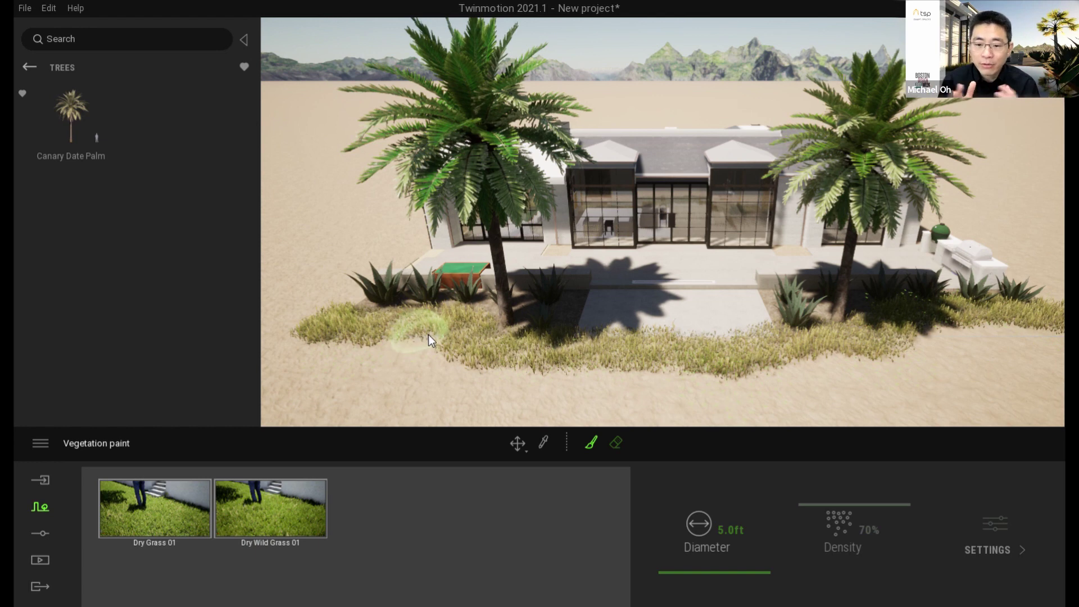
- Paint dry grass clumps in the two small planting pockets flanking the front glass bays
{"action": "key", "text": "w"}
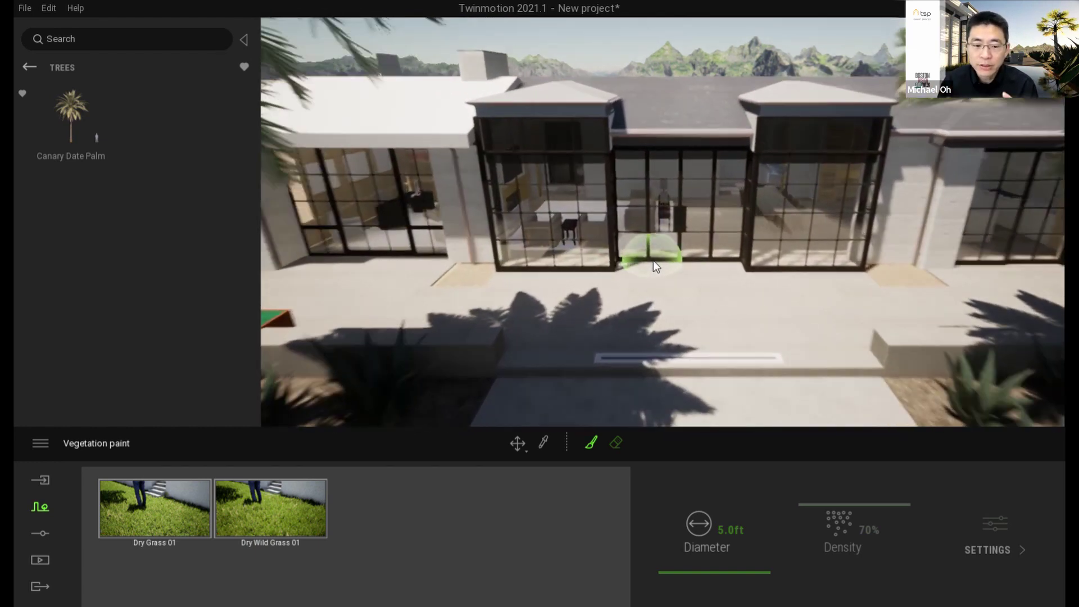
{"action": "key", "text": "w"}
{"action": "key", "text": "a"}
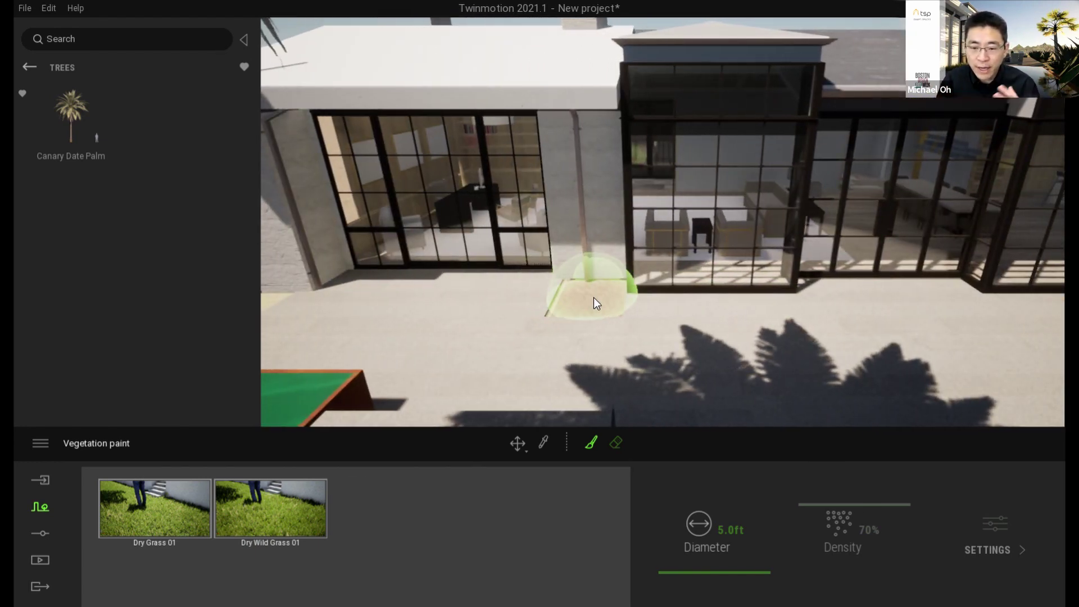
{"action": "left_click", "coordinate": [591, 299]}
{"action": "scroll", "coordinate": [955, 282], "scroll_direction": "up", "scroll_amount": 5}
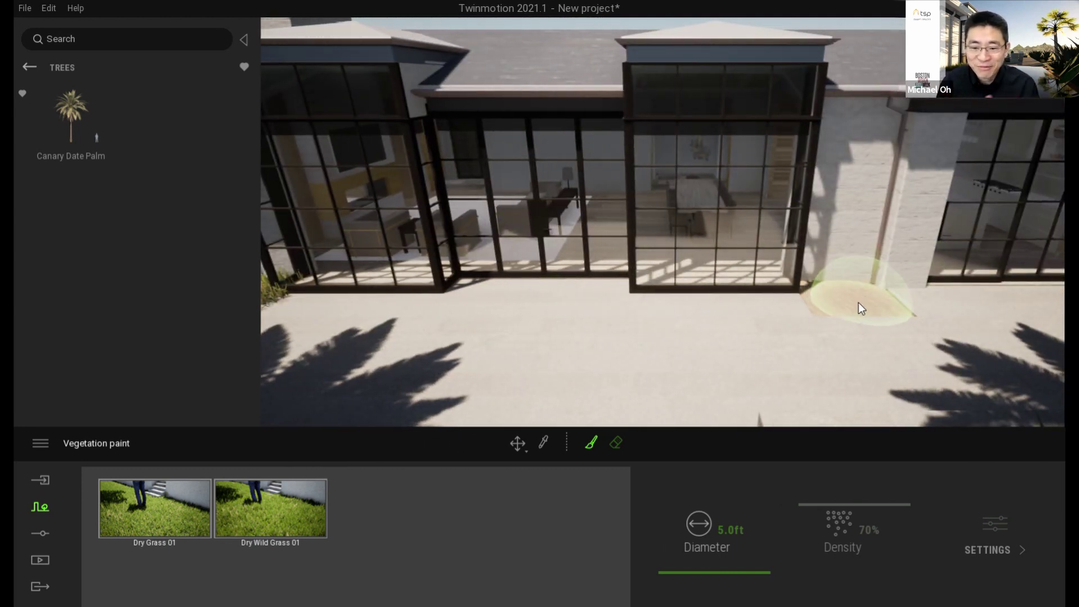
{"action": "left_click", "coordinate": [856, 303]}
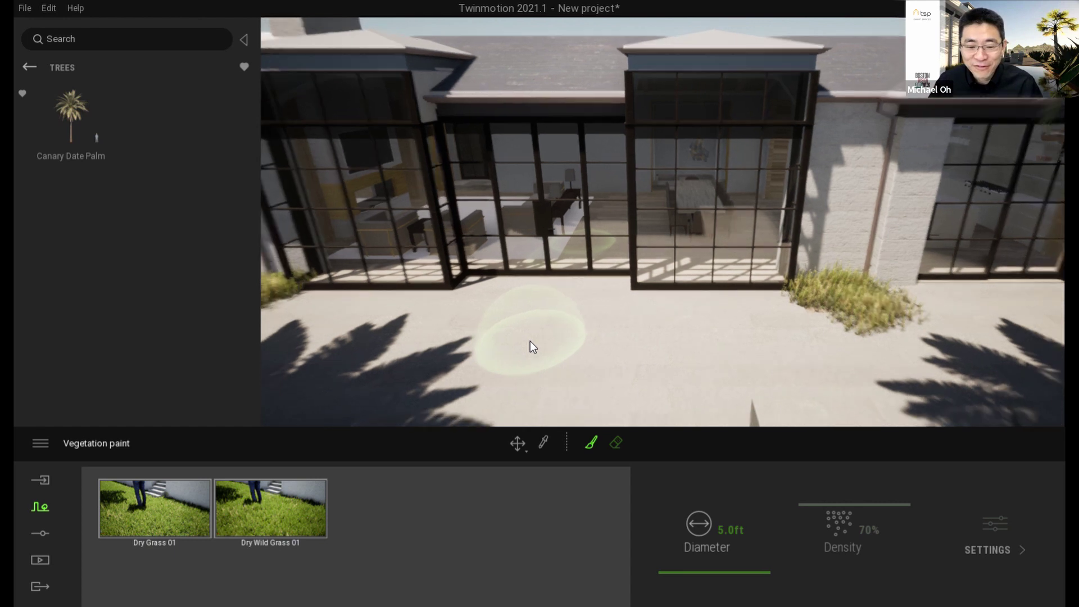
{"action": "scroll", "coordinate": [540, 345], "scroll_direction": "down", "scroll_amount": 5}
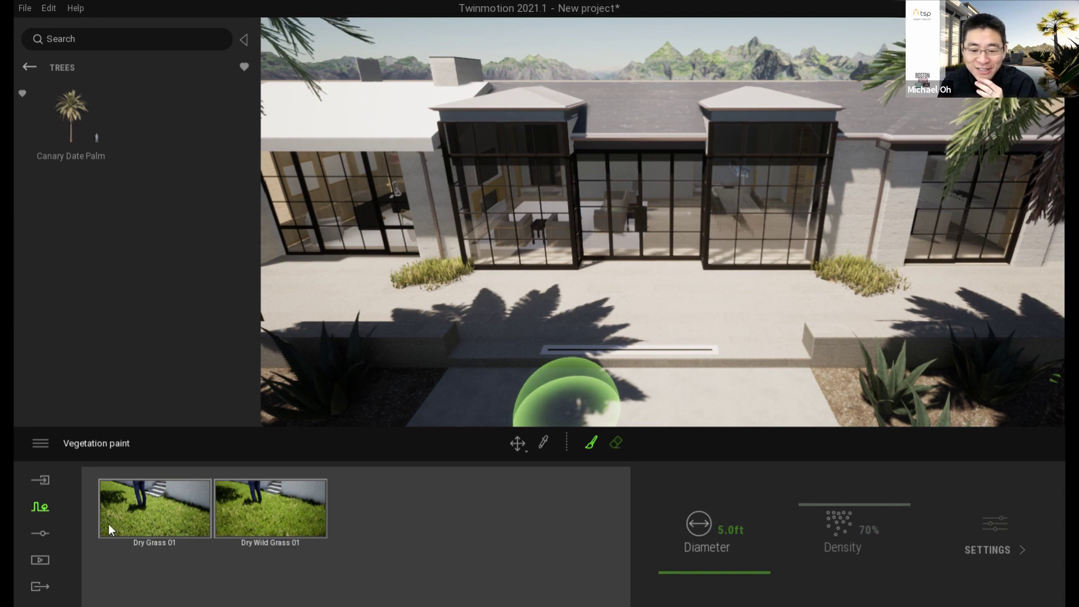
- Apply the Rusty Gas Tank Metal material to the orange walls of the raised pool on the front patio
{"action": "key", "text": "a"}
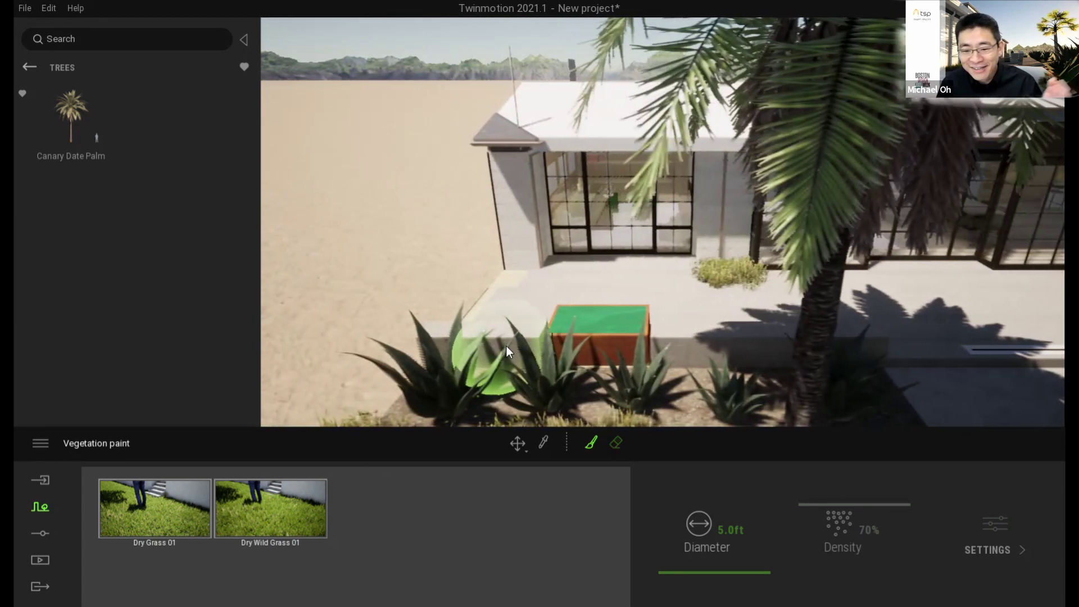
{"action": "key", "text": "w"}
{"action": "key", "text": "s"}
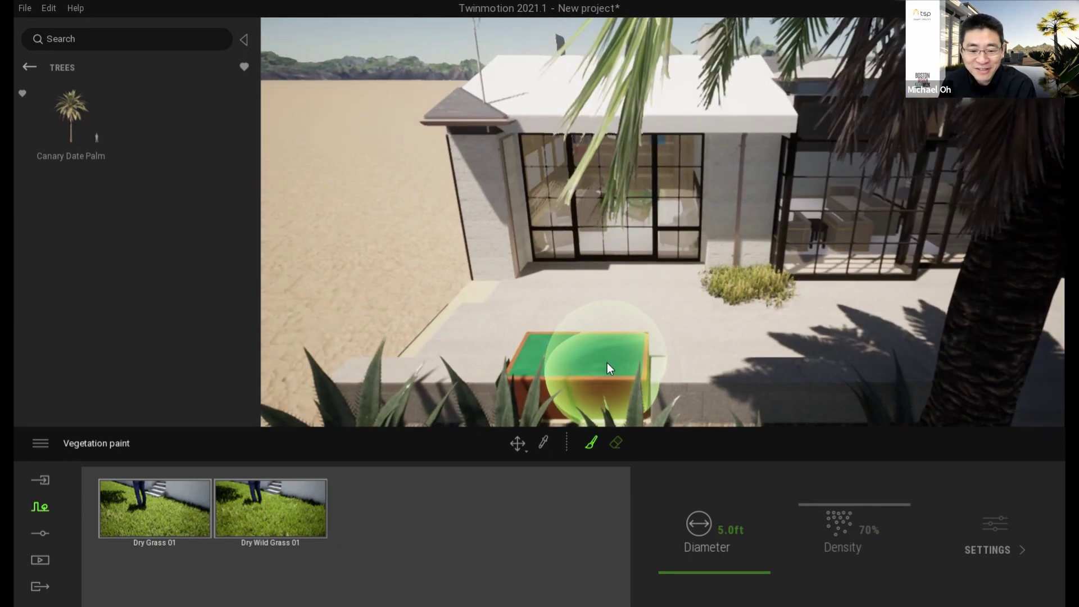
{"action": "key", "text": "Up"}
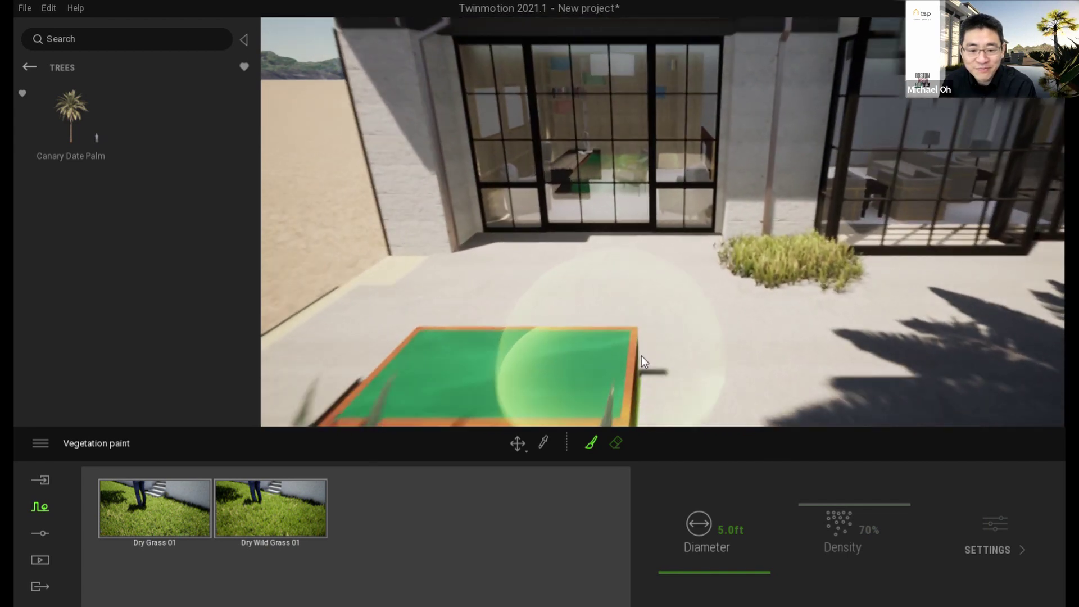
{"action": "right_click_drag", "start_coordinate": [695, 336], "coordinate": [798, 336]}
{"action": "key", "text": "Left"}
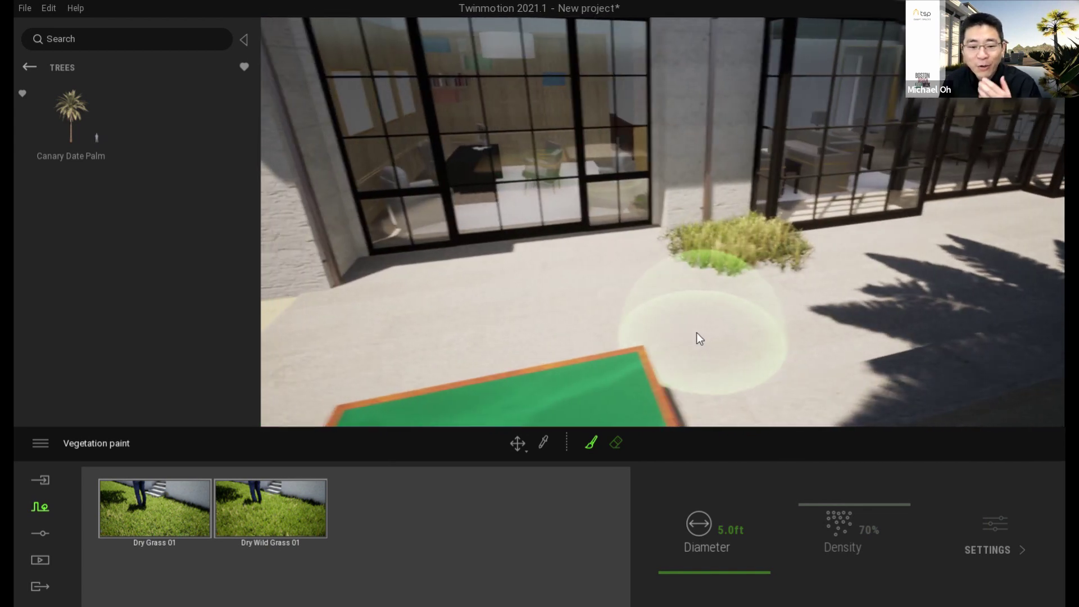
{"action": "key", "text": "Left"}
{"action": "mouse_move", "coordinate": [867, 364]}
{"action": "right_mouse_down"}
{"action": "mouse_move", "coordinate": [911, 347]}
{"action": "mouse_move", "coordinate": [910, 402]}
{"action": "right_mouse_up"}
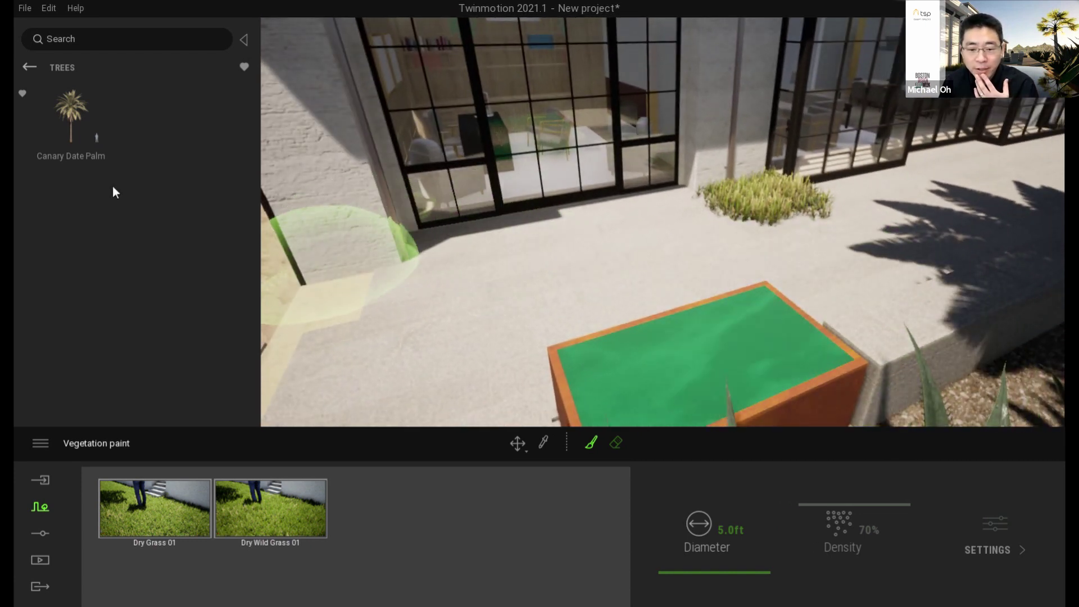
{"action": "left_click", "coordinate": [29, 68]}
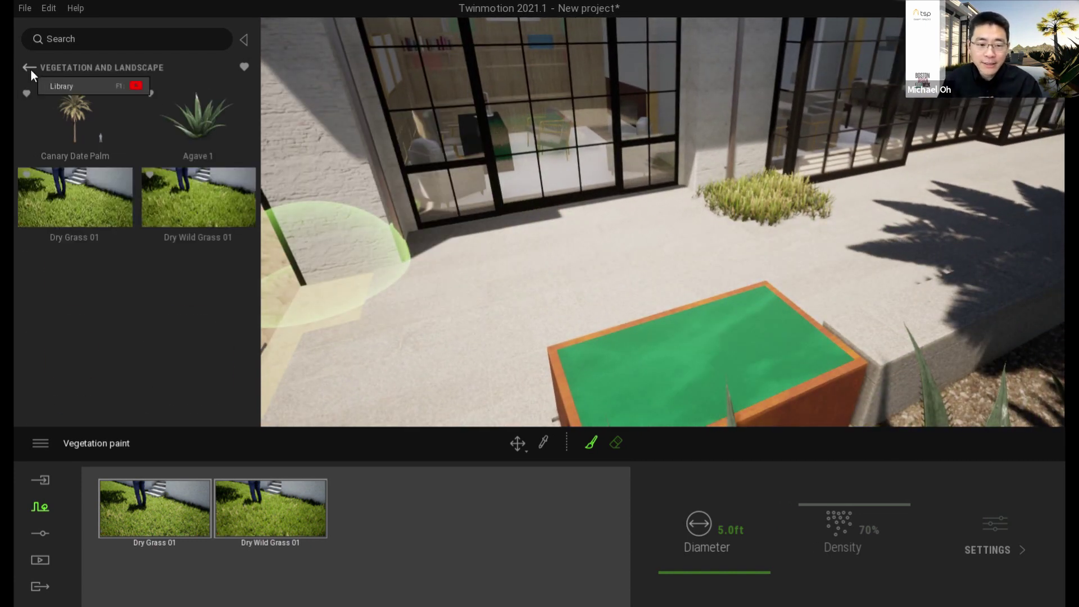
{"action": "left_click", "coordinate": [31, 69]}
{"action": "scroll", "coordinate": [106, 336], "scroll_direction": "down", "scroll_amount": 1}
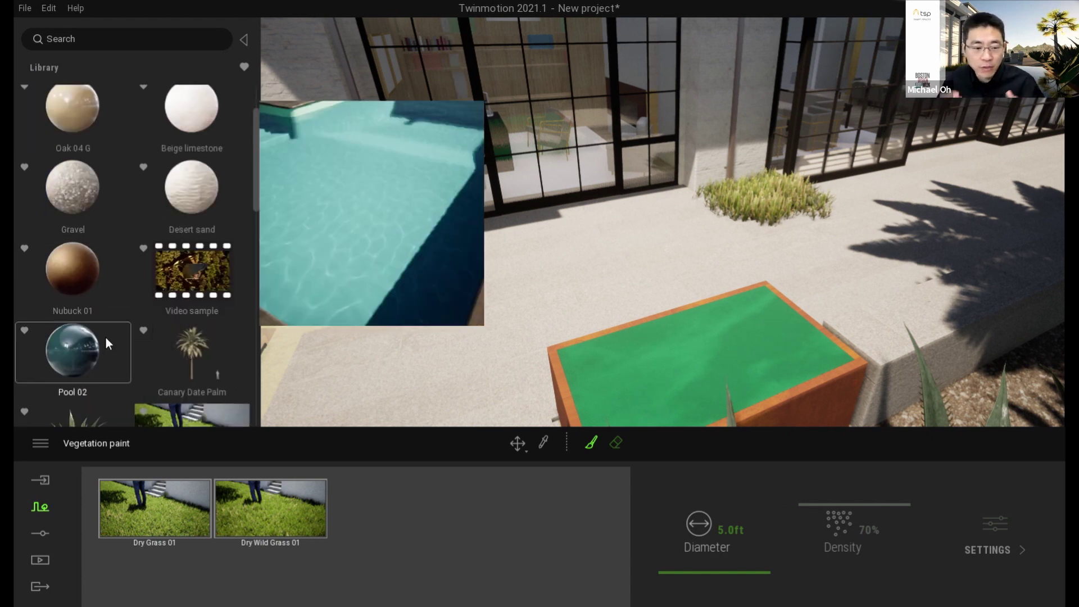
{"action": "scroll", "coordinate": [108, 341], "scroll_direction": "down", "scroll_amount": 5}
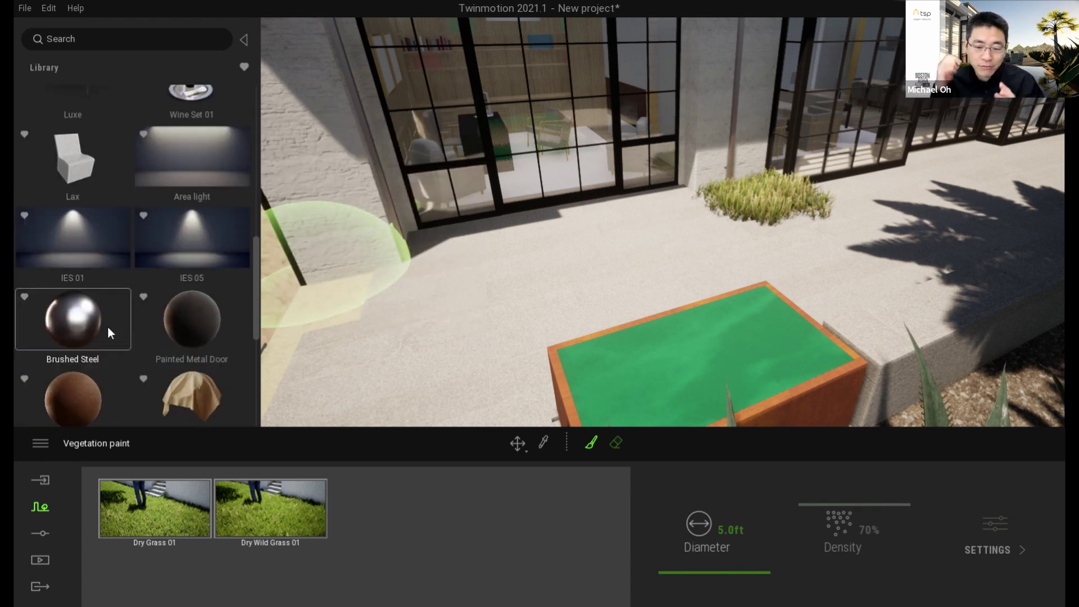
{"action": "scroll", "coordinate": [106, 326], "scroll_direction": "down", "scroll_amount": 1}
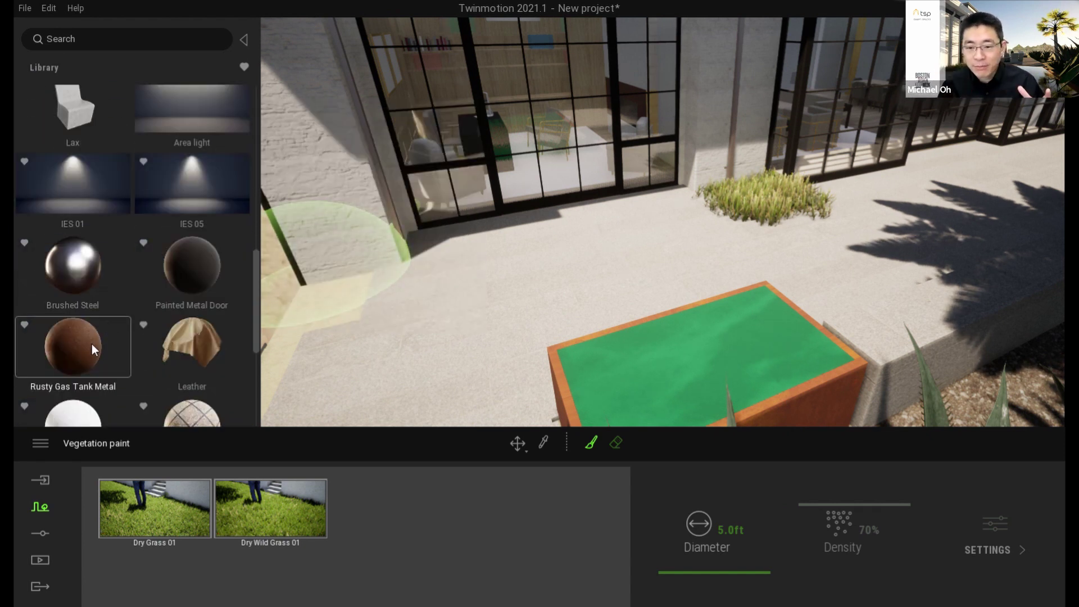
{"action": "left_click", "coordinate": [797, 409]}
- Apply the Pool 02 material to the raised pool's green water surface and set its water depth to 0.33 ft
{"action": "scroll", "coordinate": [92, 250], "scroll_direction": "up", "scroll_amount": 2}
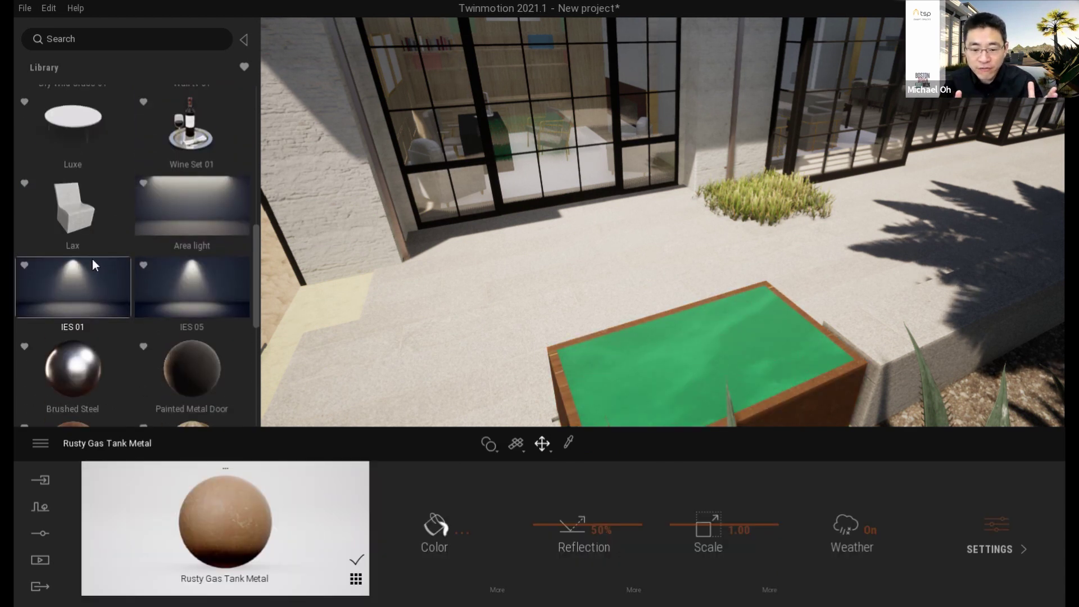
{"action": "scroll", "coordinate": [90, 284], "scroll_direction": "up", "scroll_amount": 4}
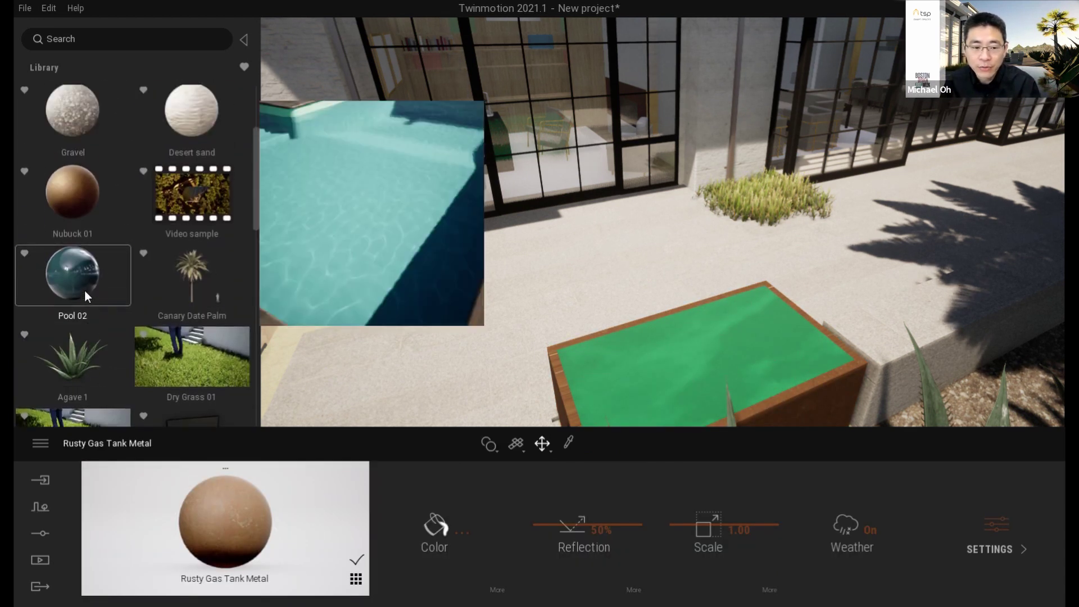
{"action": "left_click_drag", "start_coordinate": [84, 289], "coordinate": [692, 365]}
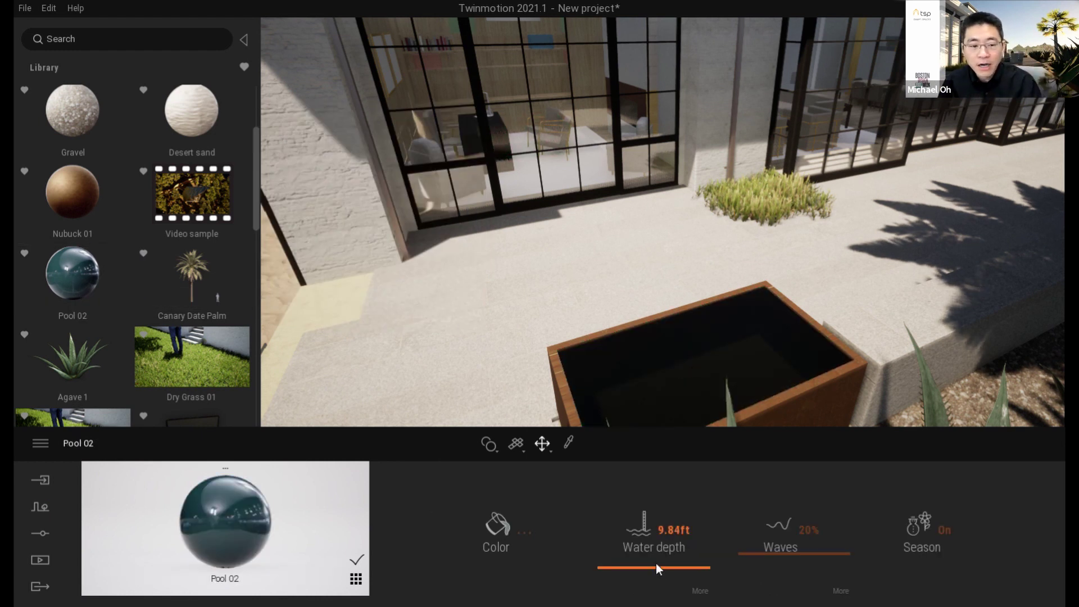
{"action": "left_click_drag", "start_coordinate": [656, 566], "coordinate": [656, 587]}
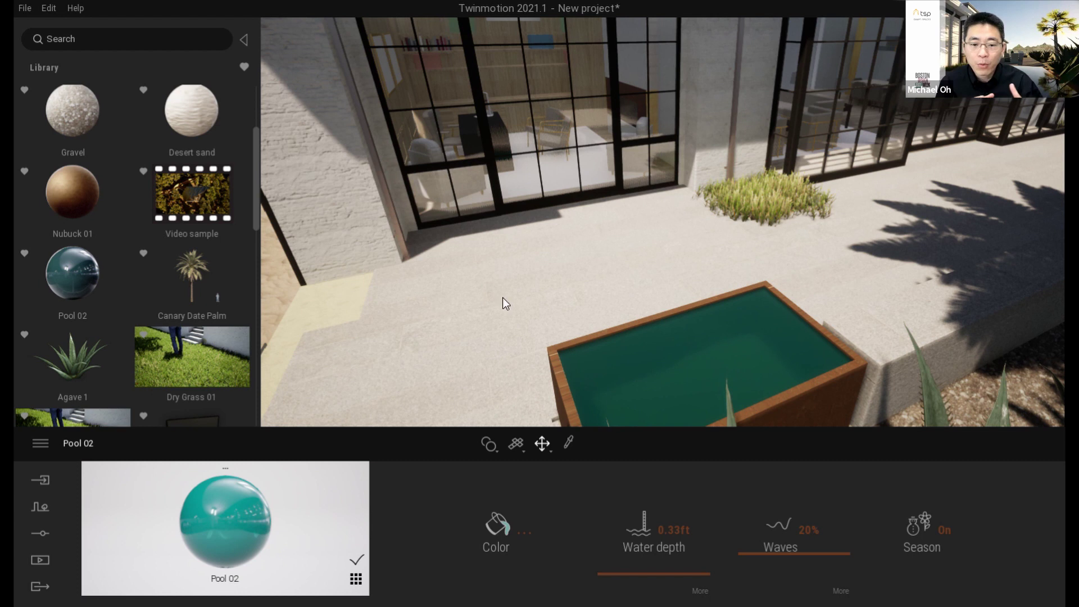
- Examine the raised pool's water reflections and metal walls up close, from low angles and from inside the basin
{"action": "scroll", "coordinate": [883, 247], "scroll_direction": "down", "scroll_amount": 2}
{"action": "right_click_drag", "start_coordinate": [883, 247], "coordinate": [989, 146]}
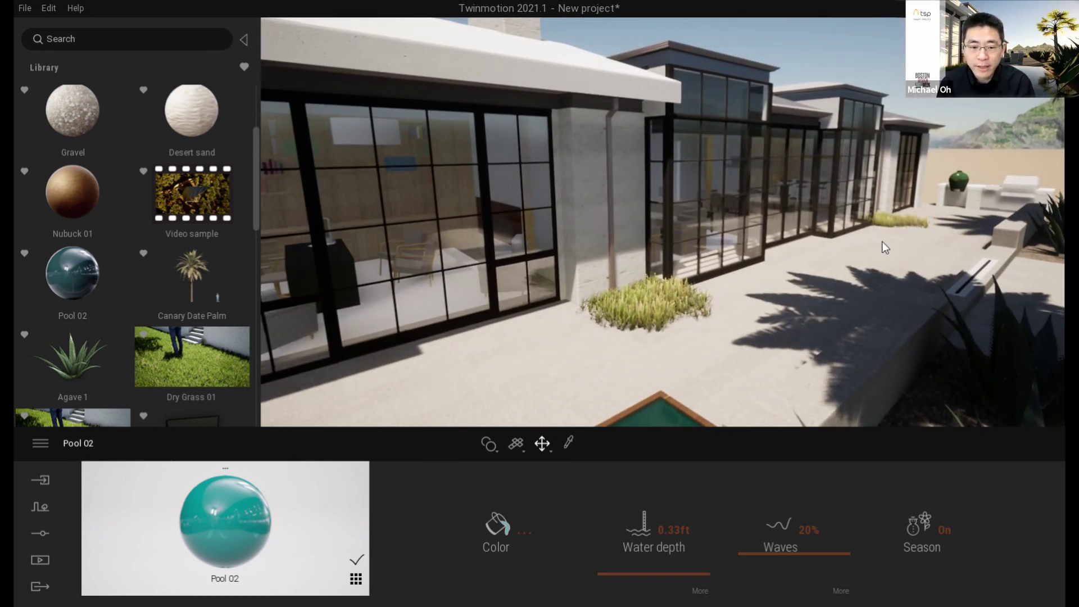
{"action": "key", "text": "s"}
{"action": "key", "text": "q"}
{"action": "scroll", "coordinate": [825, 253], "scroll_direction": "up", "scroll_amount": 5}
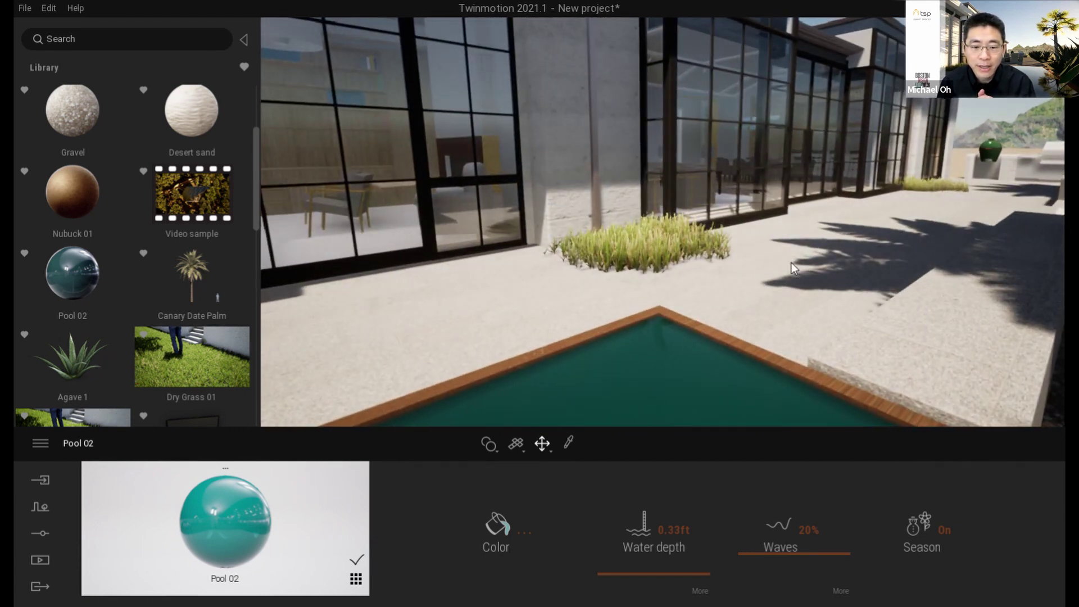
{"action": "right_click_drag", "start_coordinate": [791, 262], "coordinate": [822, 227]}
{"action": "scroll", "coordinate": [792, 266], "scroll_direction": "up", "scroll_amount": 4}
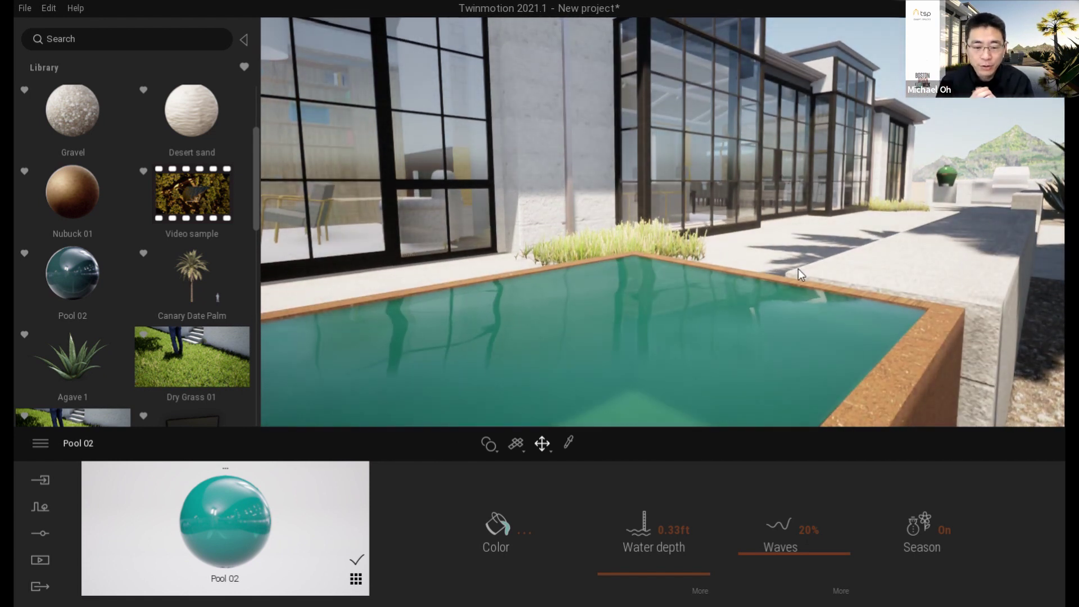
{"action": "right_click_drag", "start_coordinate": [868, 274], "coordinate": [973, 233]}
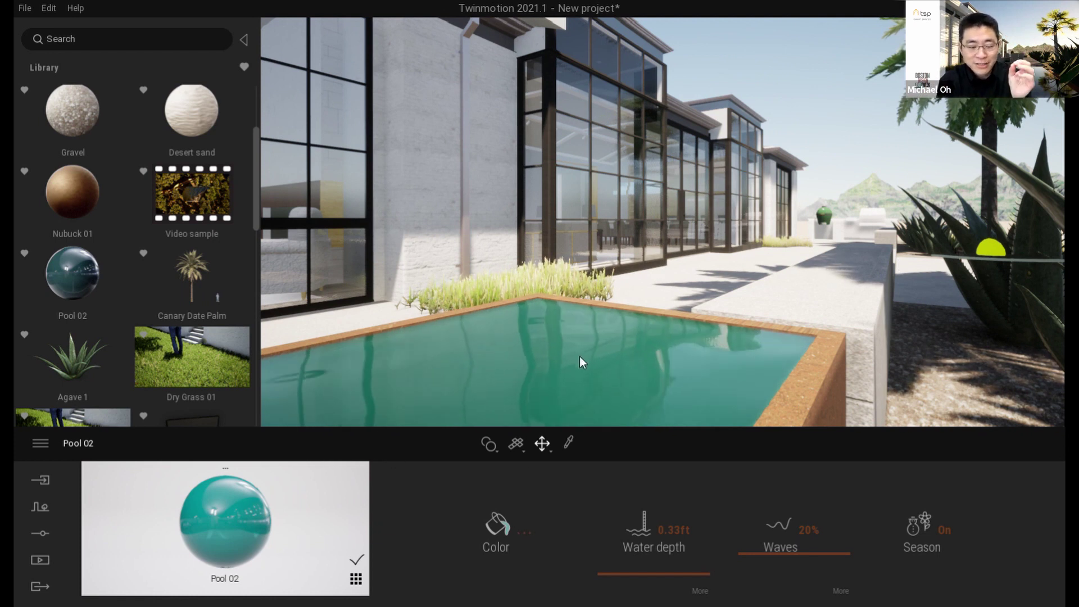
{"action": "scroll", "coordinate": [579, 354], "scroll_direction": "up", "scroll_amount": 5}
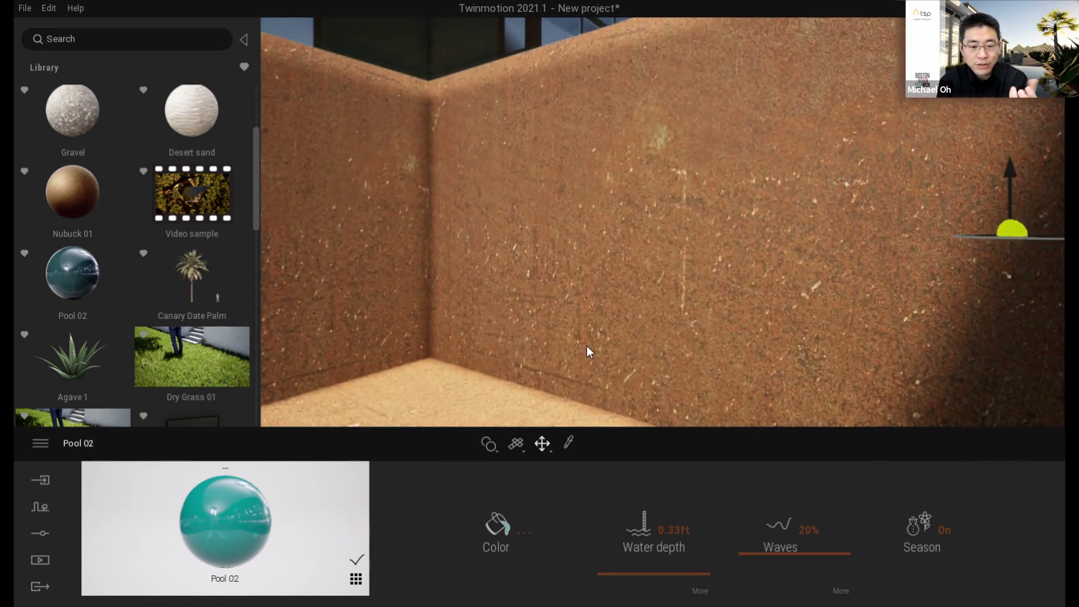
{"action": "key", "text": "e"}
{"action": "right_click_drag", "start_coordinate": [663, 353], "coordinate": [701, 347]}
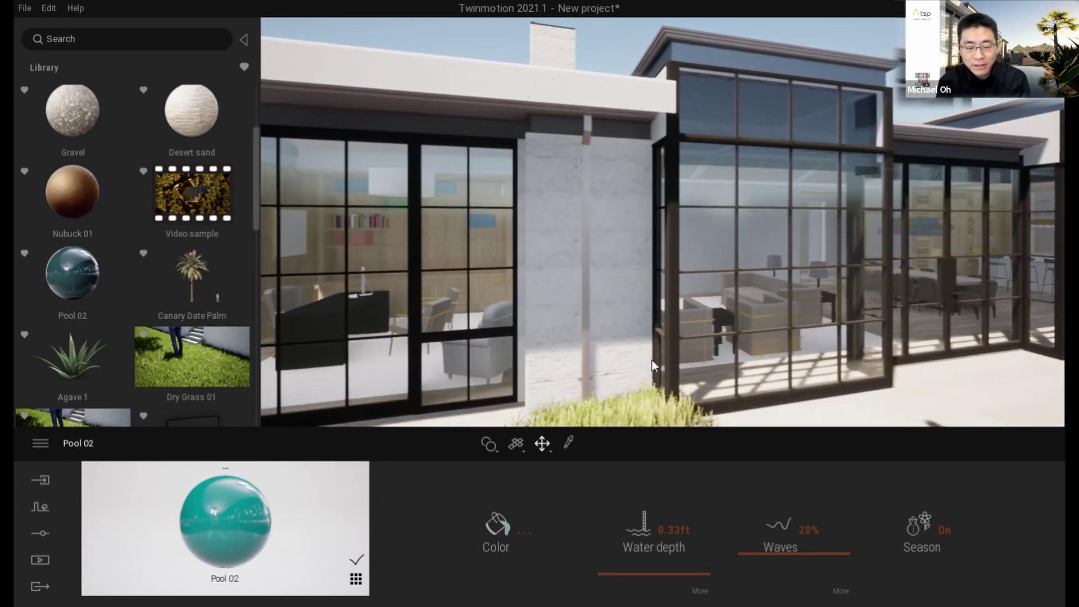
- Place a Lax chair on the patio in front of the entrance glazing and rotate it to angle towards the seating area
{"action": "key", "text": "d"}
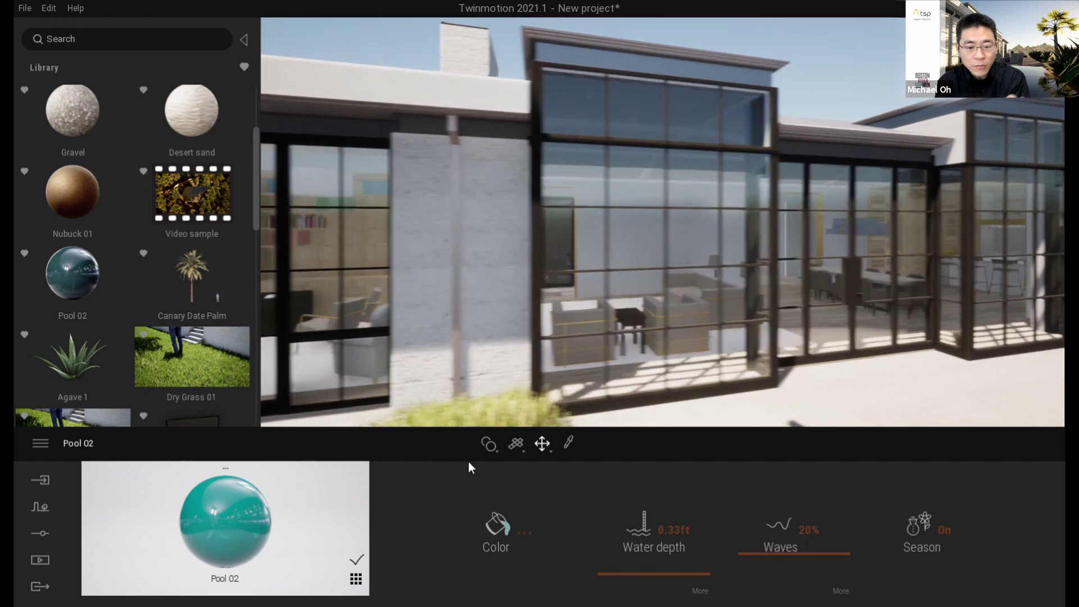
{"action": "right_click_drag", "start_coordinate": [662, 222], "coordinate": [584, 323]}
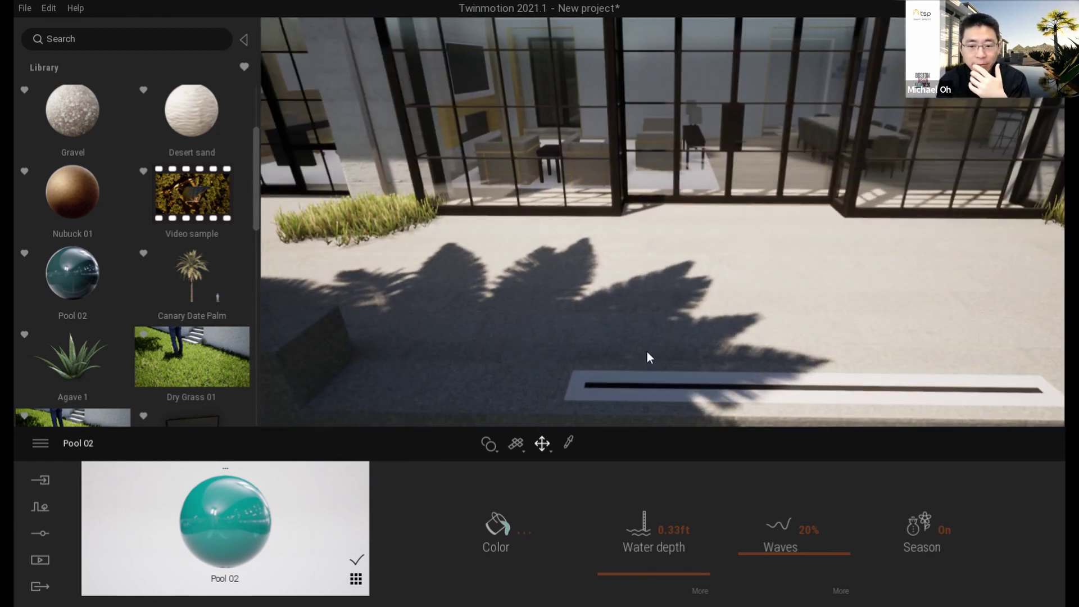
{"action": "scroll", "coordinate": [181, 261], "scroll_direction": "up", "scroll_amount": 2}
{"action": "scroll", "coordinate": [189, 260], "scroll_direction": "down", "scroll_amount": 5}
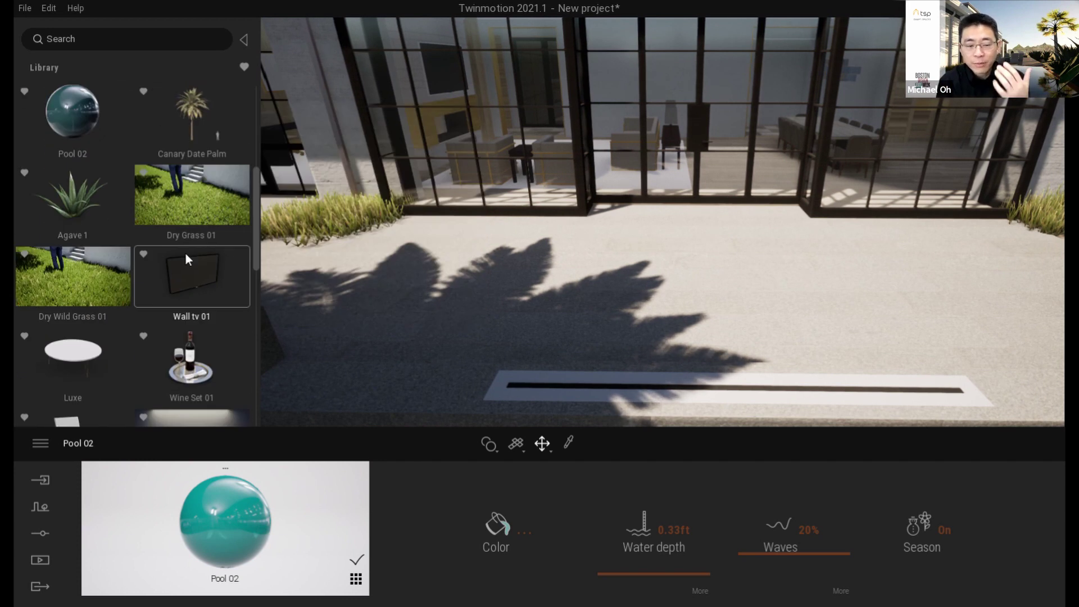
{"action": "scroll", "coordinate": [183, 259], "scroll_direction": "down", "scroll_amount": 2}
{"action": "left_click_drag", "start_coordinate": [93, 352], "coordinate": [616, 257]}
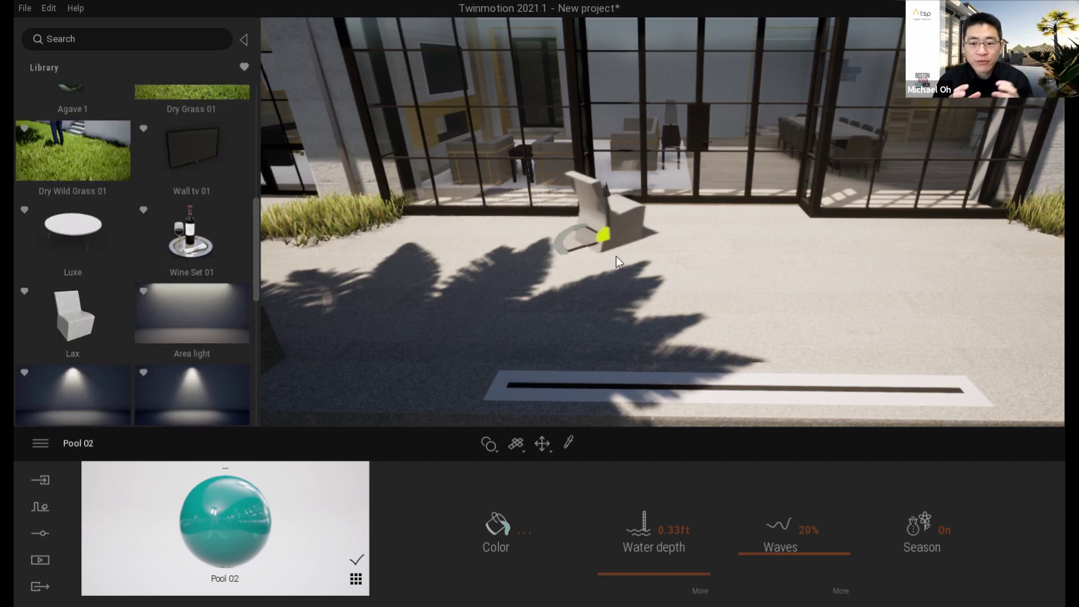
{"action": "left_click_drag", "start_coordinate": [593, 292], "coordinate": [534, 272]}
- Place a Luxe round table on the patio beside the Lax chair
{"action": "left_click", "coordinate": [27, 68]}
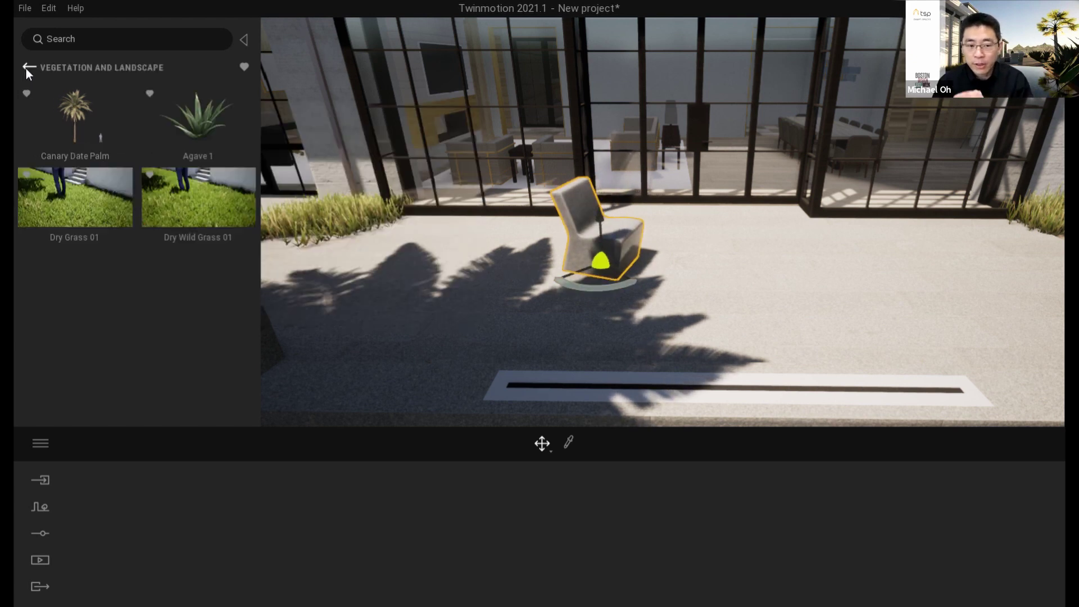
{"action": "left_click", "coordinate": [27, 67]}
{"action": "scroll", "coordinate": [84, 337], "scroll_direction": "down", "scroll_amount": 2}
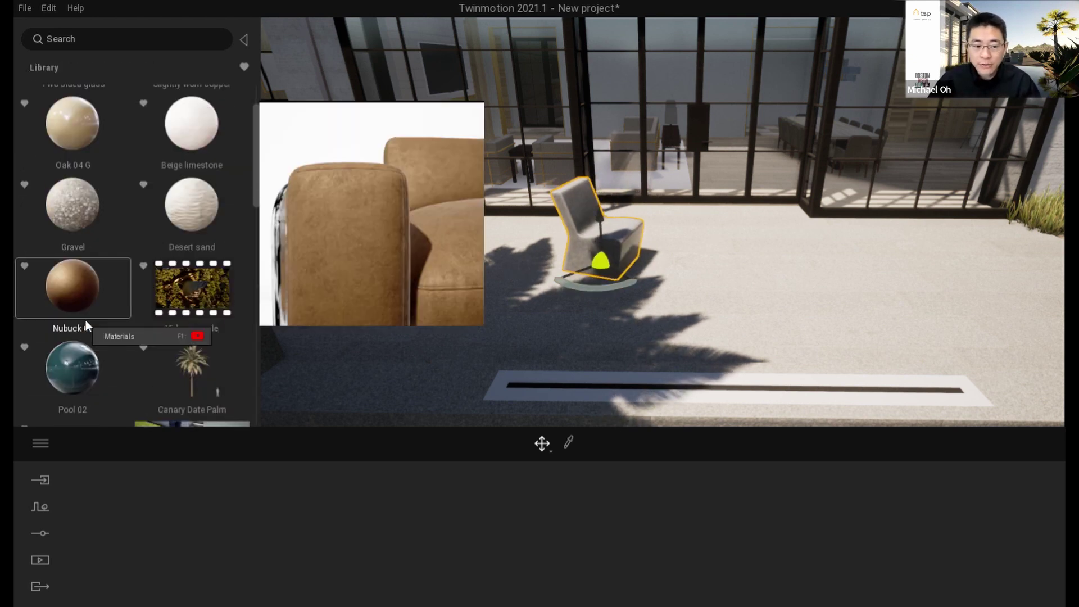
{"action": "scroll", "coordinate": [86, 319], "scroll_direction": "down", "scroll_amount": 5}
{"action": "left_click_drag", "start_coordinate": [81, 386], "coordinate": [716, 303]}
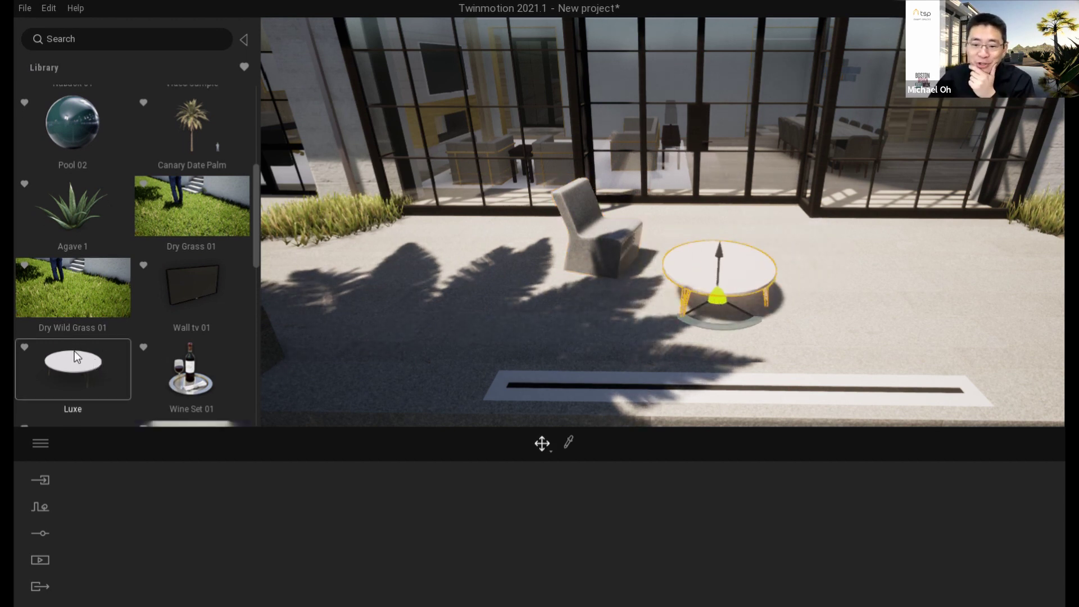
- Add three more Lax chairs around the Luxe table and orient them to face it
{"action": "scroll", "coordinate": [76, 365], "scroll_direction": "down", "scroll_amount": 2}
{"action": "left_click_drag", "start_coordinate": [82, 377], "coordinate": [595, 342]}
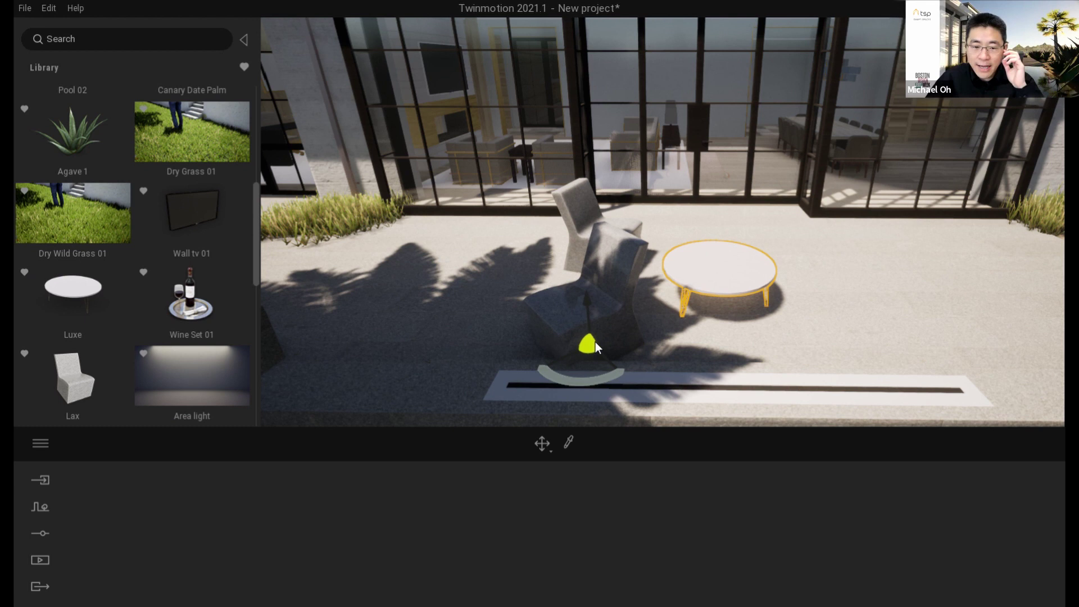
{"action": "left_click_drag", "start_coordinate": [584, 382], "coordinate": [761, 313]}
{"action": "left_click_drag", "start_coordinate": [614, 350], "coordinate": [605, 328]}
{"action": "left_click_drag", "start_coordinate": [91, 376], "coordinate": [971, 253]}
{"action": "left_click_drag", "start_coordinate": [103, 371], "coordinate": [929, 369]}
{"action": "left_click", "coordinate": [717, 339]}
- Place Wine Set 01 on top of the Luxe table and expand its group in the scene list
{"action": "key", "text": "d"}
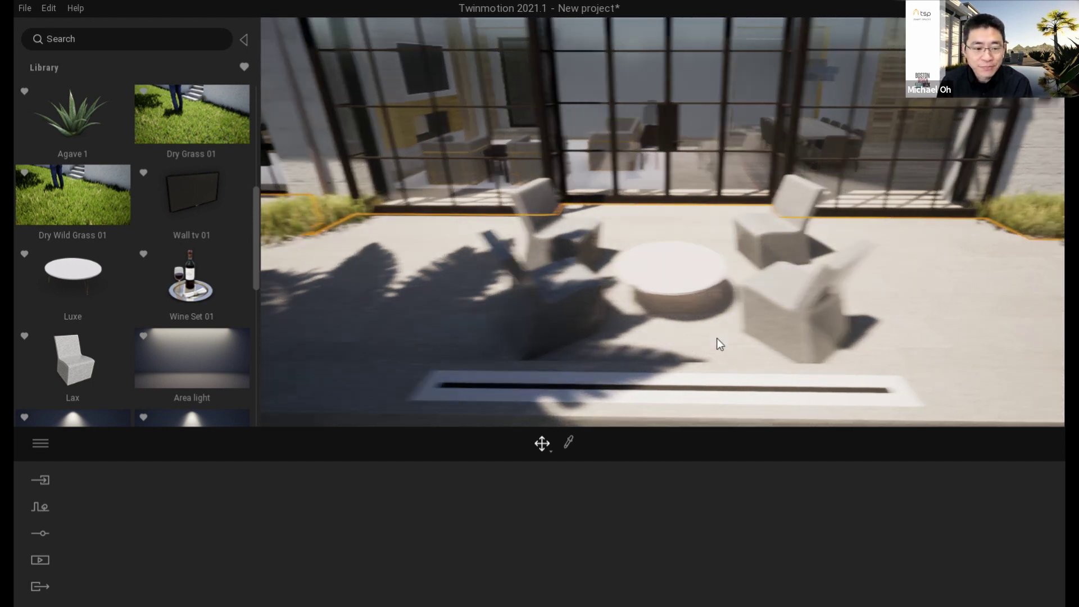
{"action": "left_click_drag", "start_coordinate": [197, 298], "coordinate": [611, 265]}
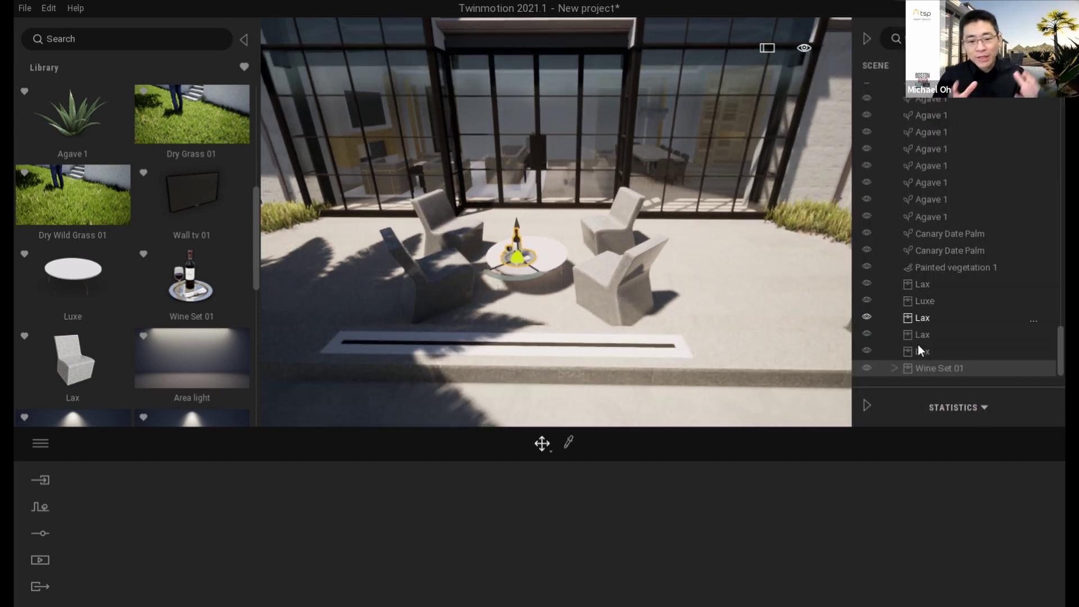
{"action": "left_click", "coordinate": [895, 368]}
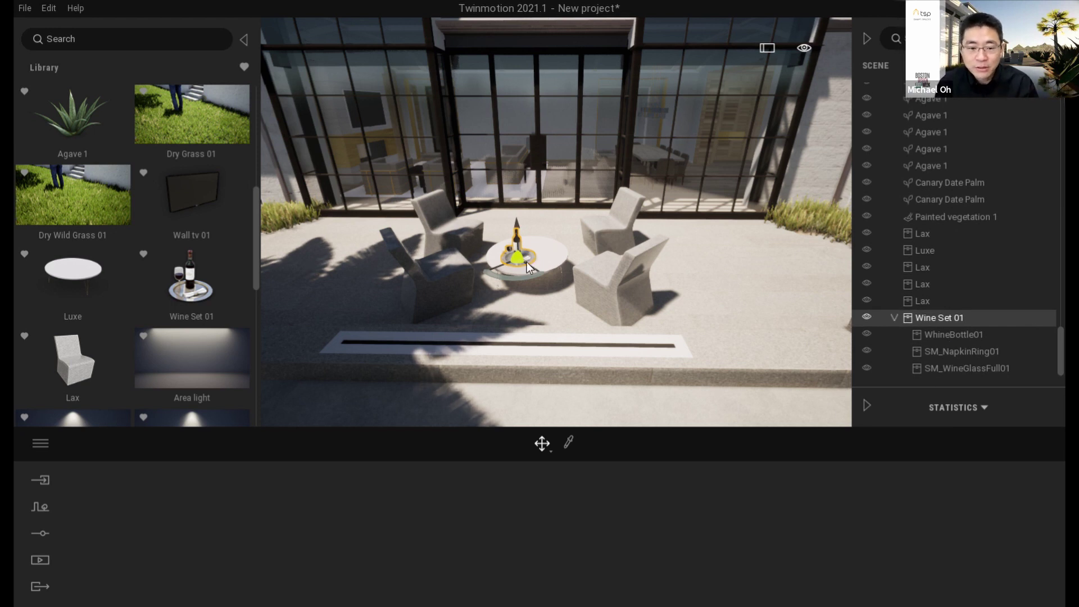
- Copy the wine glass from Wine Set 01 three times around the Luxe table and collapse the scene list
{"action": "scroll", "coordinate": [524, 262], "scroll_direction": "up", "scroll_amount": 3}
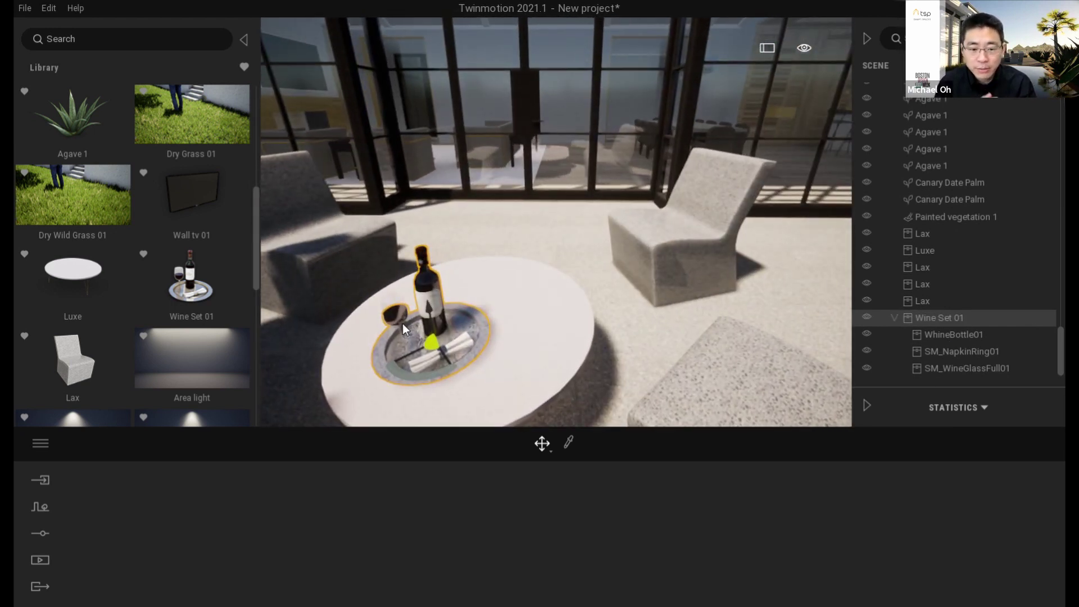
{"action": "left_click", "coordinate": [402, 323]}
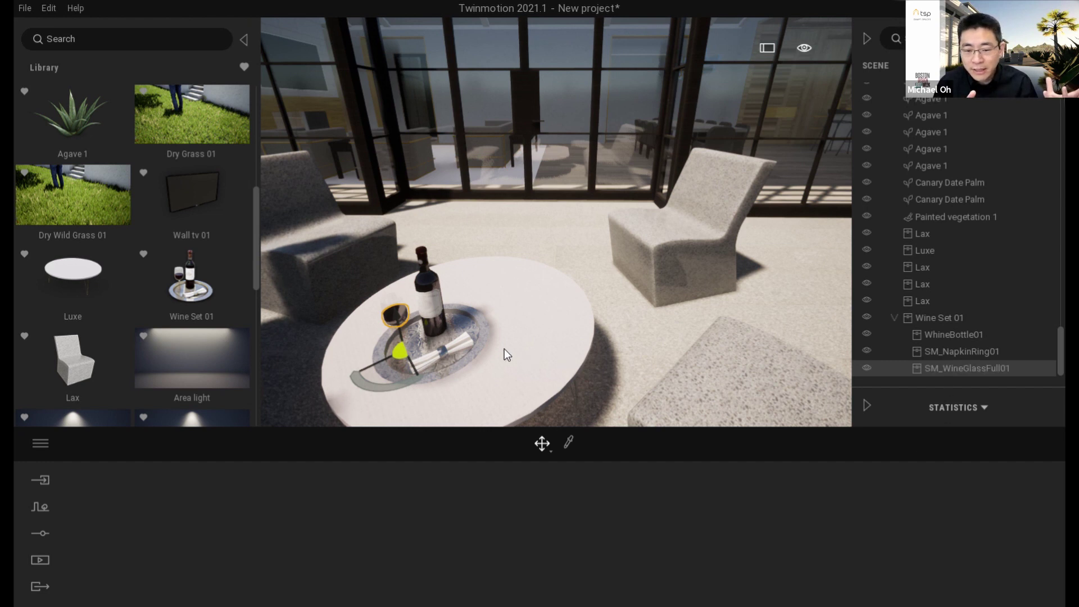
{"action": "left_click_drag", "start_coordinate": [423, 357], "coordinate": [531, 360], "text": "alt"}
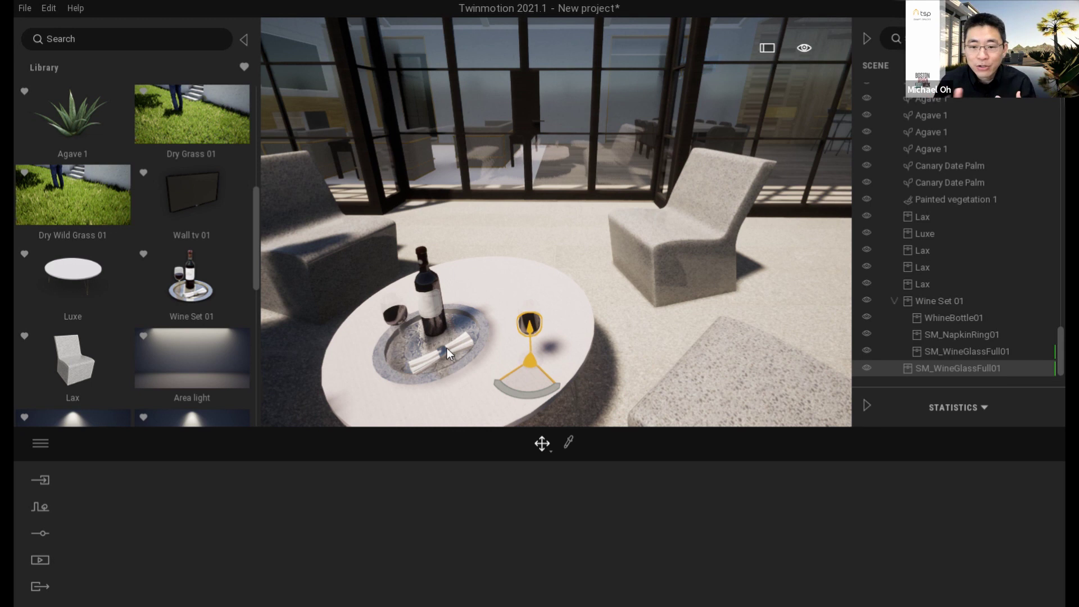
{"action": "left_click_drag", "start_coordinate": [533, 361], "coordinate": [515, 285], "text": "alt"}
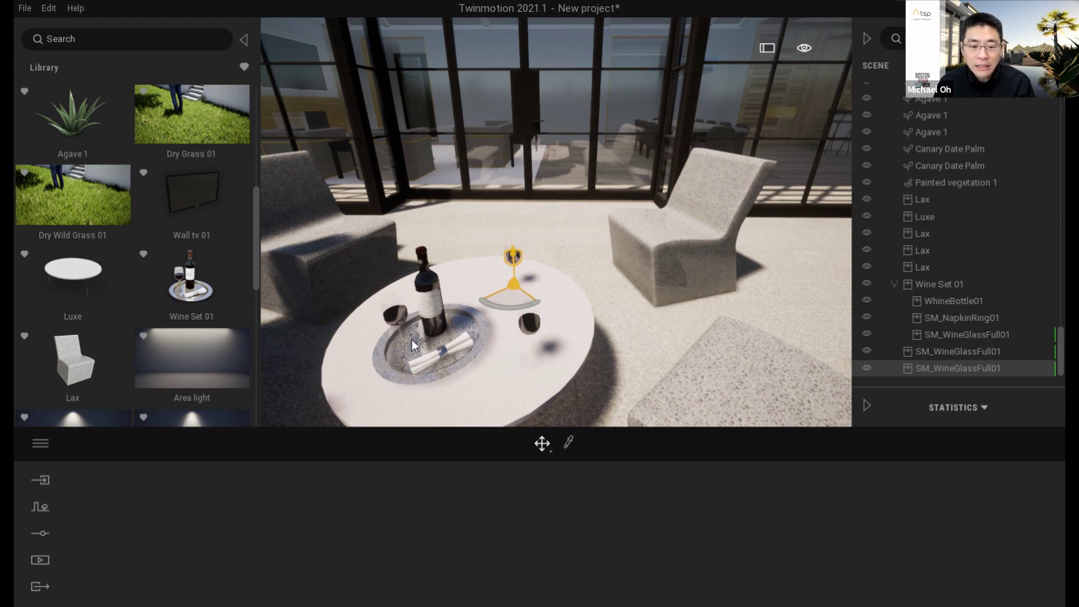
{"action": "left_click_drag", "start_coordinate": [520, 285], "coordinate": [396, 399], "text": "alt"}
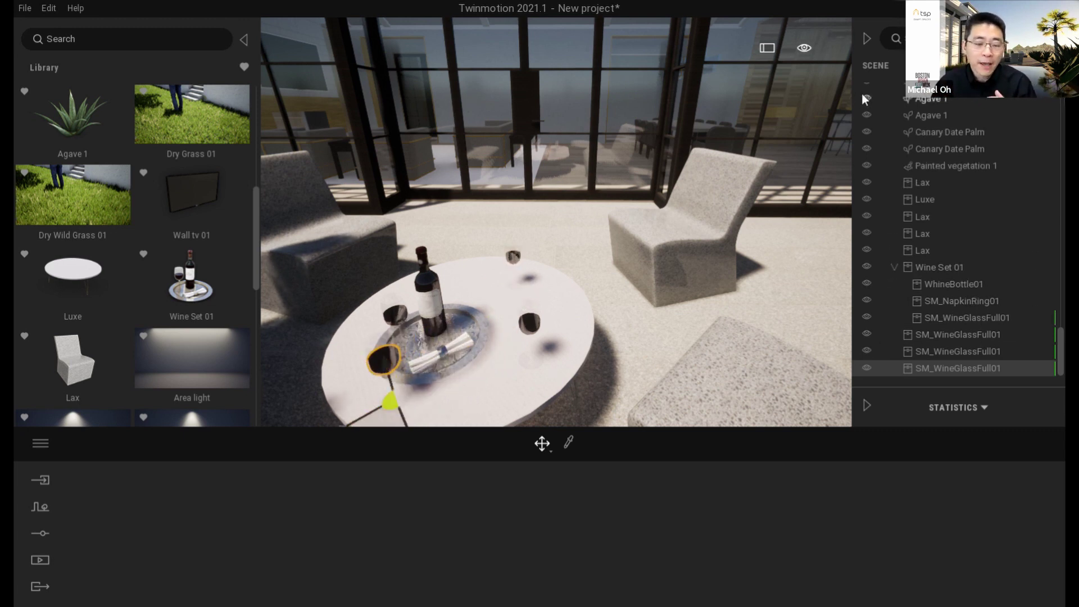
{"action": "left_click", "coordinate": [868, 37]}
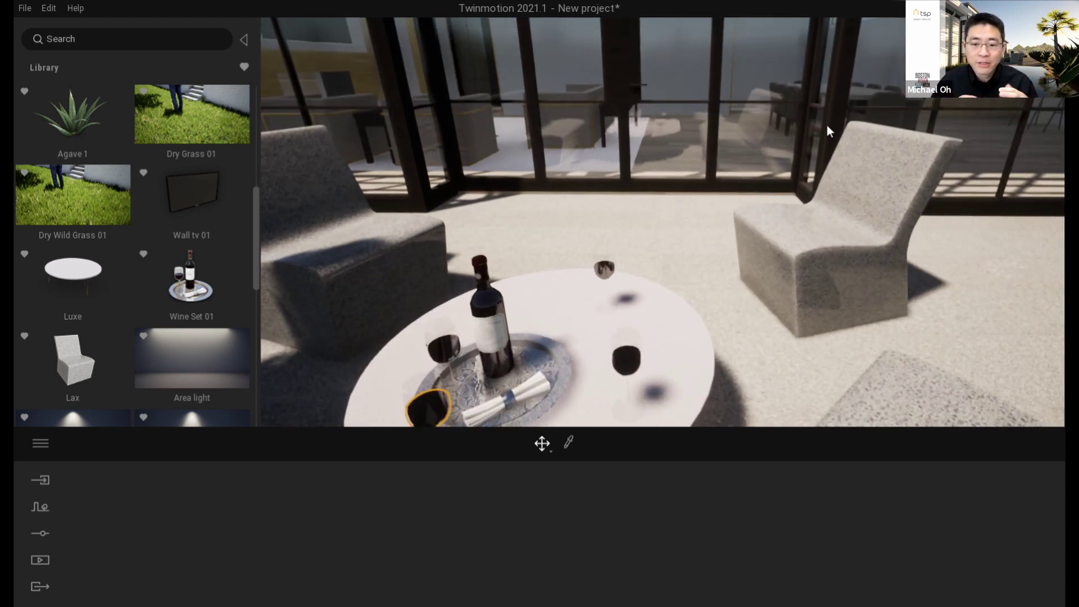
- Review the patio seating group from outside and enter the great room to inspect its fireplace wall
{"action": "scroll", "coordinate": [795, 203], "scroll_direction": "down", "scroll_amount": 10}
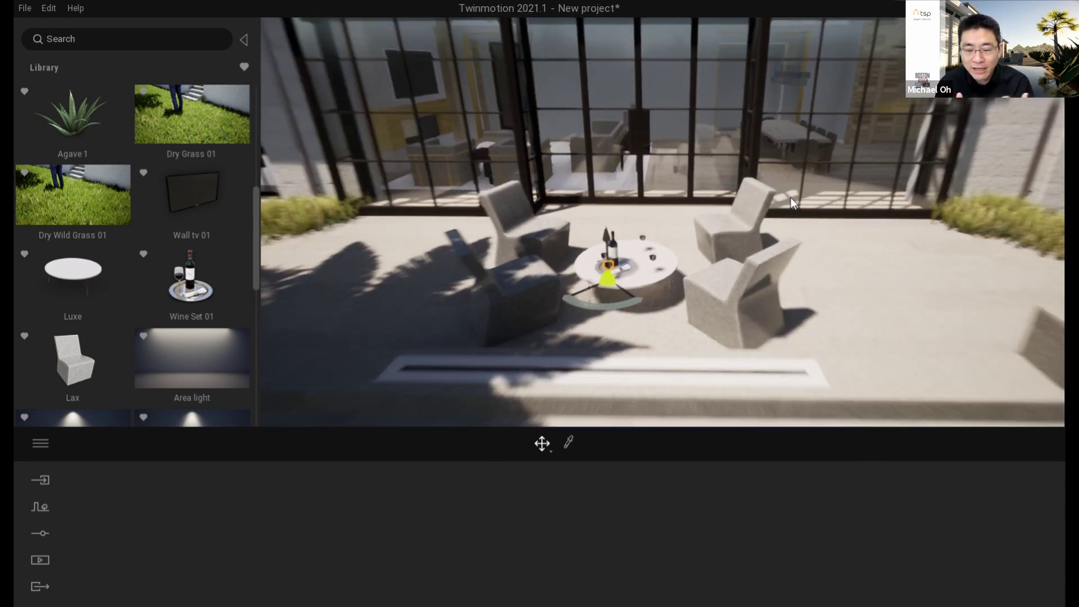
{"action": "right_click_drag", "start_coordinate": [794, 184], "coordinate": [794, 122]}
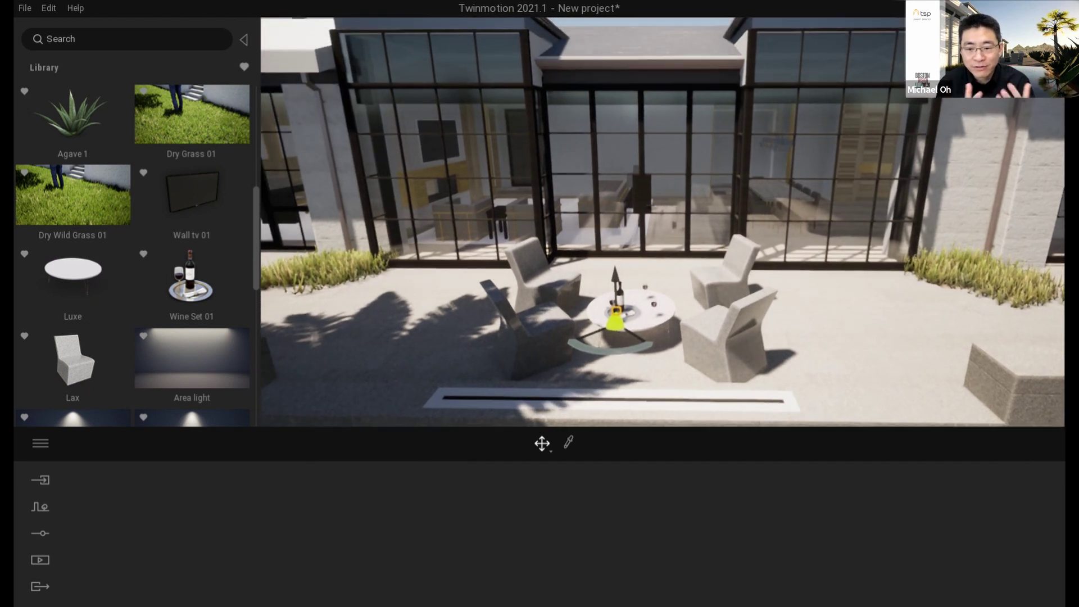
{"action": "key", "text": "a"}
{"action": "right_click_drag", "start_coordinate": [783, 187], "coordinate": [786, 151]}
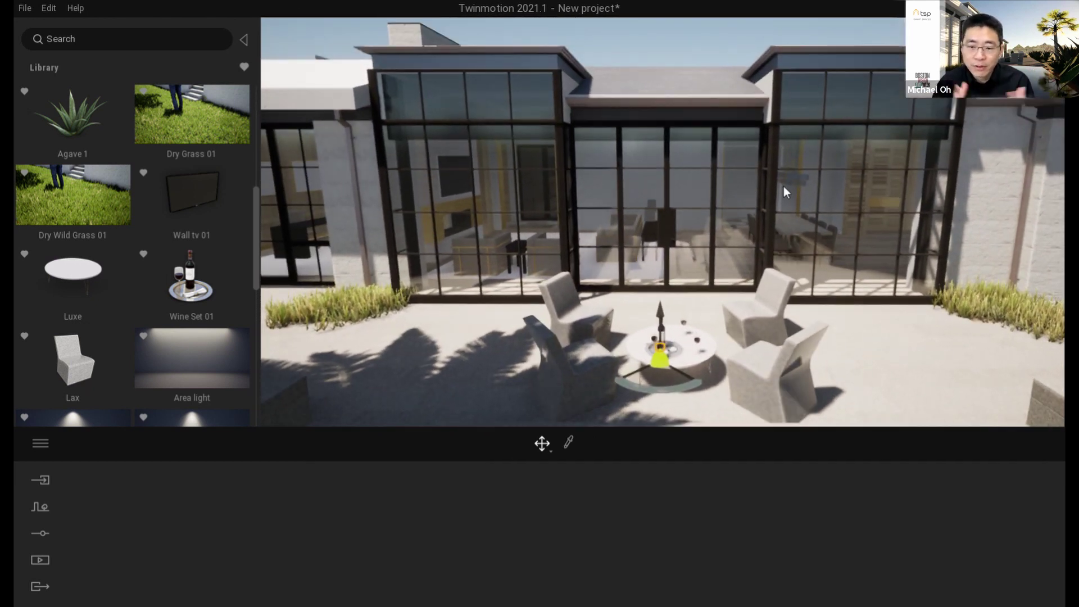
{"action": "scroll", "coordinate": [778, 195], "scroll_direction": "up", "scroll_amount": 8}
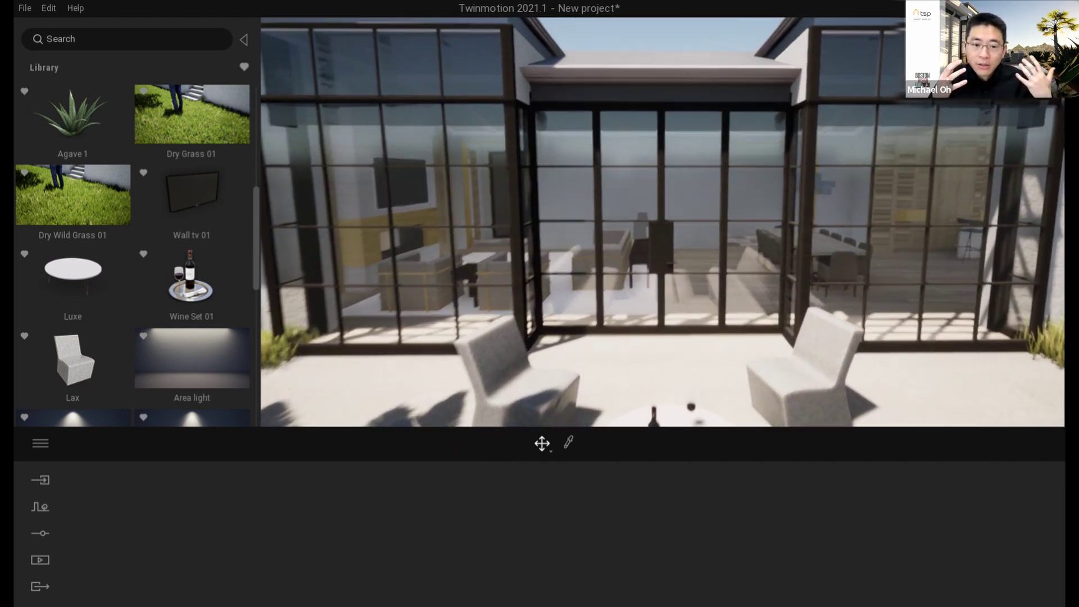
{"action": "key", "text": "w"}
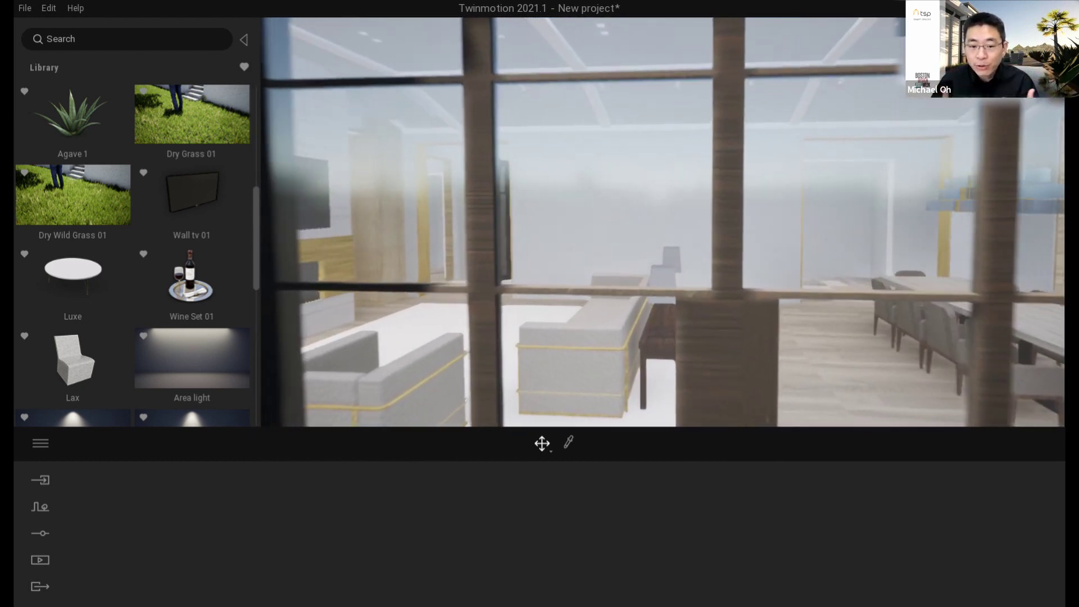
{"action": "key", "text": "w"}
{"action": "right_click_drag", "start_coordinate": [779, 195], "coordinate": [663, 195]}
{"action": "right_click_drag", "start_coordinate": [669, 371], "coordinate": [554, 348]}
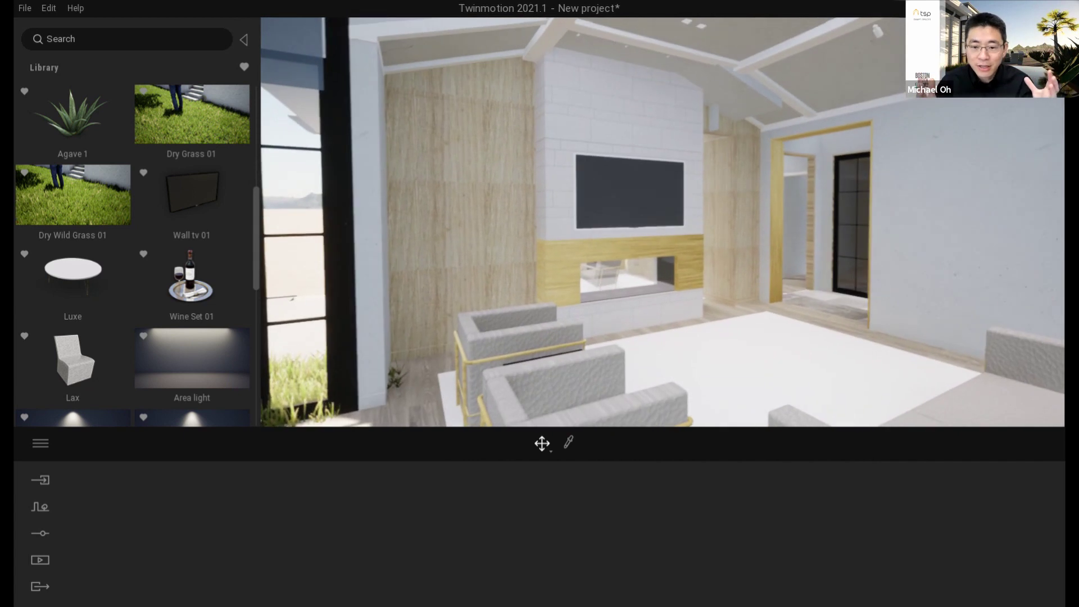
- Apply Oak 04 G to the wood wall panels beside the fireplace, with scale 2.51 and a reddish-brown tint
{"action": "scroll", "coordinate": [150, 303], "scroll_direction": "down", "scroll_amount": 2}
{"action": "scroll", "coordinate": [140, 310], "scroll_direction": "up", "scroll_amount": 6}
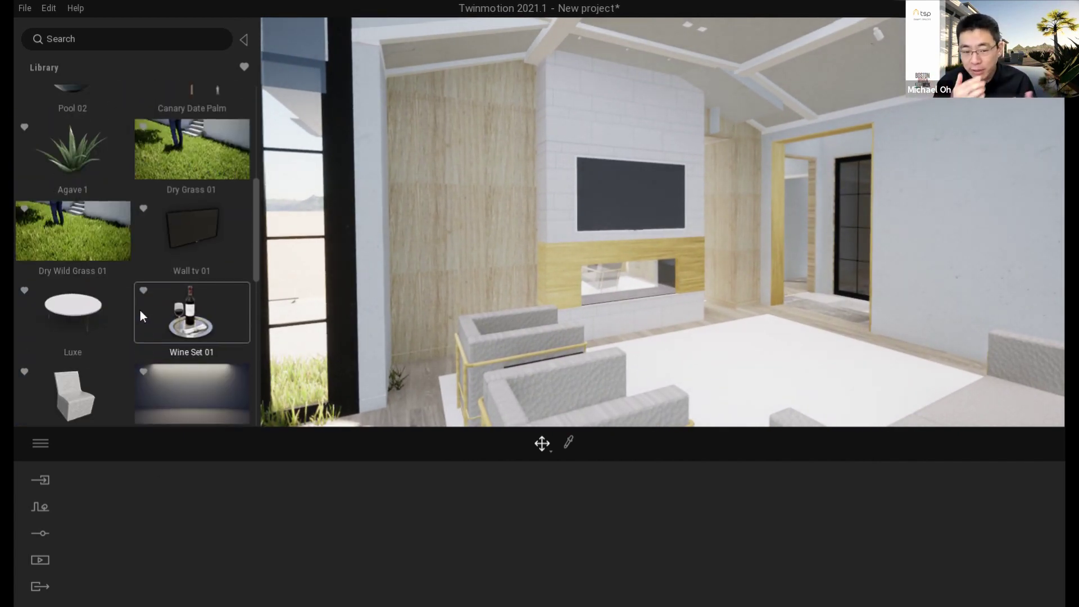
{"action": "mouse_move", "coordinate": [89, 231]}
{"action": "scroll", "coordinate": [90, 242], "scroll_direction": "up", "scroll_amount": 3}
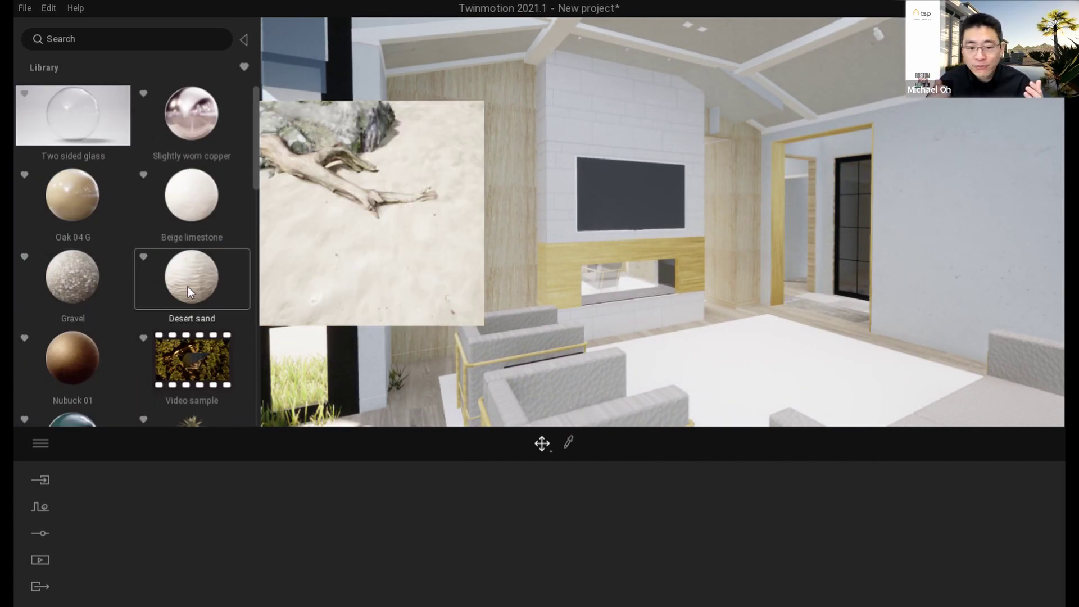
{"action": "left_click_drag", "start_coordinate": [76, 195], "coordinate": [501, 191]}
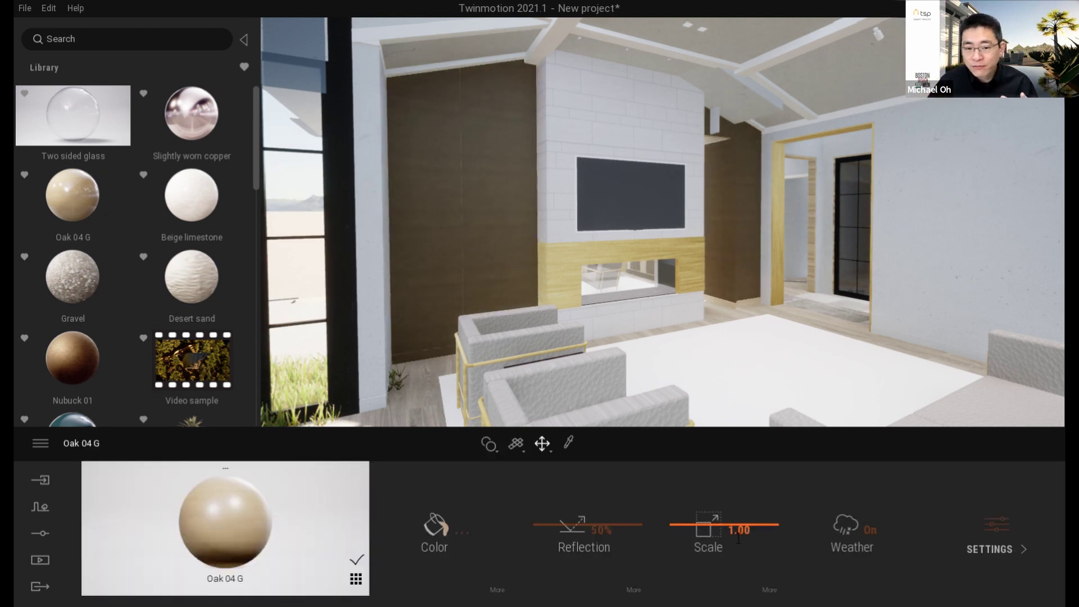
{"action": "left_click_drag", "start_coordinate": [767, 524], "coordinate": [766, 525]}
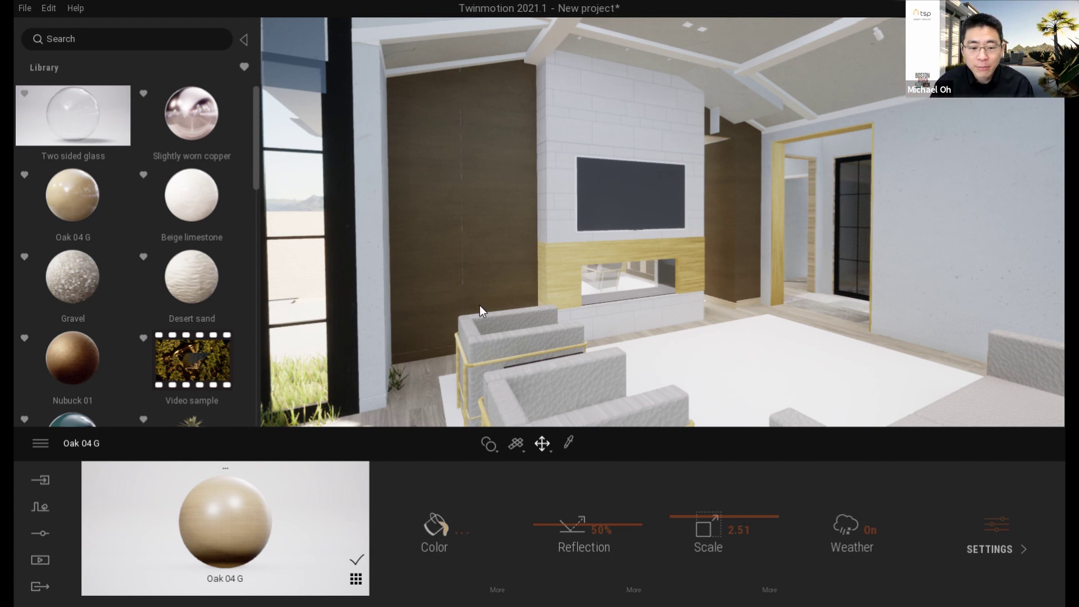
{"action": "mouse_move", "coordinate": [433, 206]}
{"action": "left_mouse_down"}
{"action": "mouse_move", "coordinate": [434, 191]}
{"action": "mouse_move", "coordinate": [433, 207]}
{"action": "left_mouse_up"}
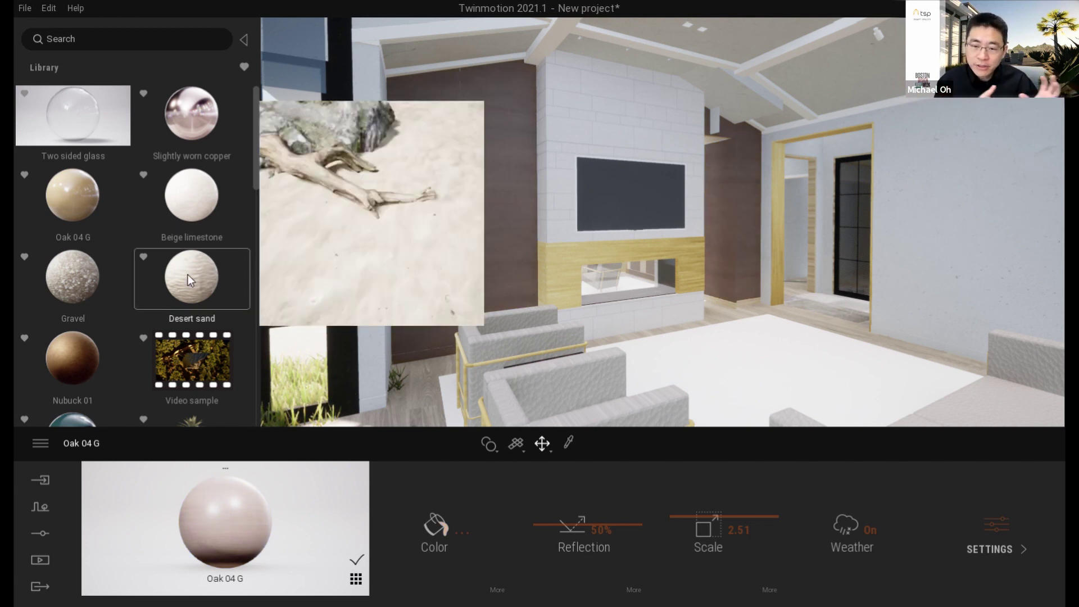
- Finish the fireplace wall in Beige limestone without the modelled TV, and cover the armchairs and sofa with Nubuck 01
{"action": "left_click_drag", "start_coordinate": [194, 196], "coordinate": [674, 141]}
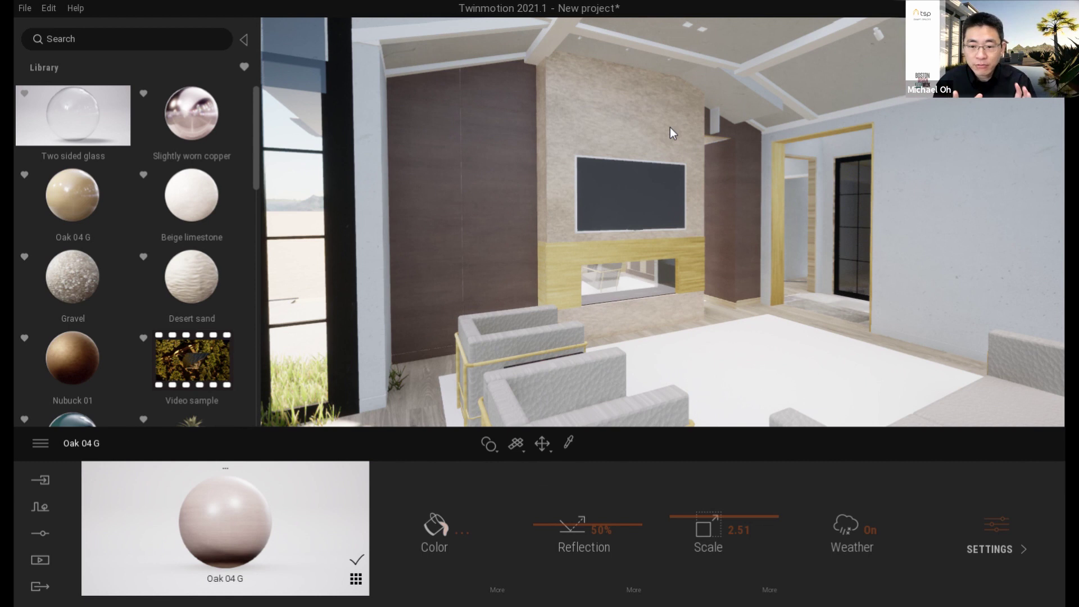
{"action": "left_click_drag", "start_coordinate": [674, 197], "coordinate": [639, 211]}
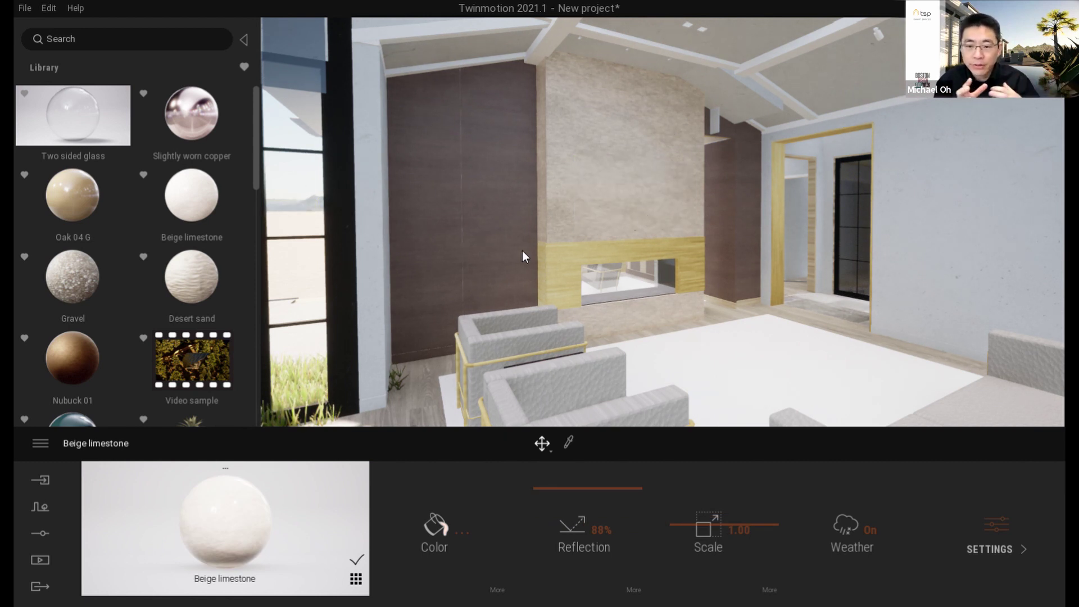
{"action": "left_click_drag", "start_coordinate": [60, 349], "coordinate": [508, 346]}
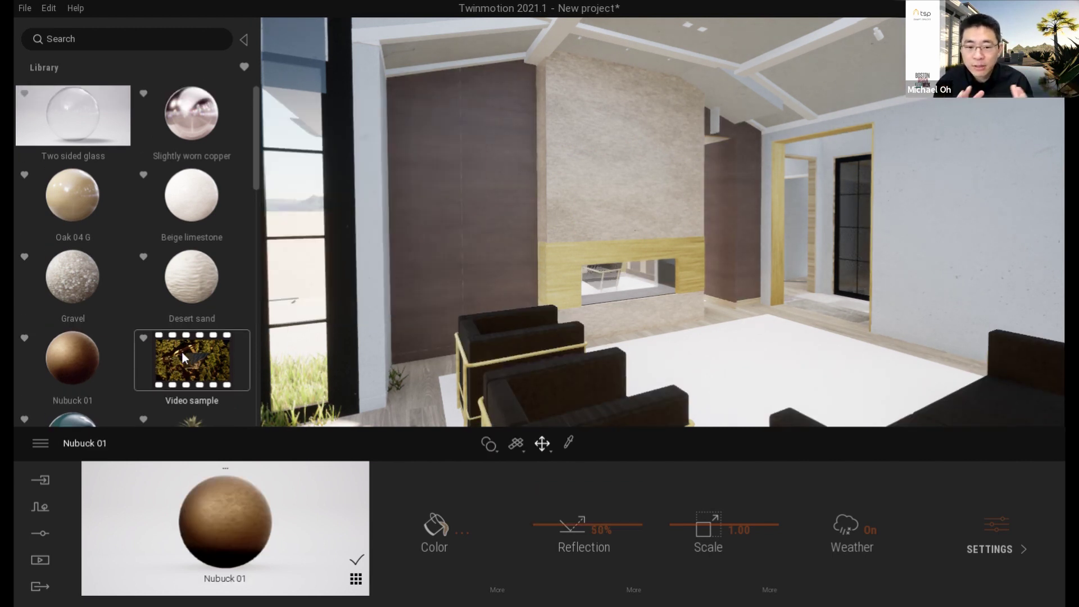
- Place Wall tv 01 on the limestone wall above the fireplace and scale it by 1.5
{"action": "scroll", "coordinate": [183, 343], "scroll_direction": "down", "scroll_amount": 4}
{"action": "scroll", "coordinate": [184, 330], "scroll_direction": "down", "scroll_amount": 2}
{"action": "left_click_drag", "start_coordinate": [227, 308], "coordinate": [633, 190]}
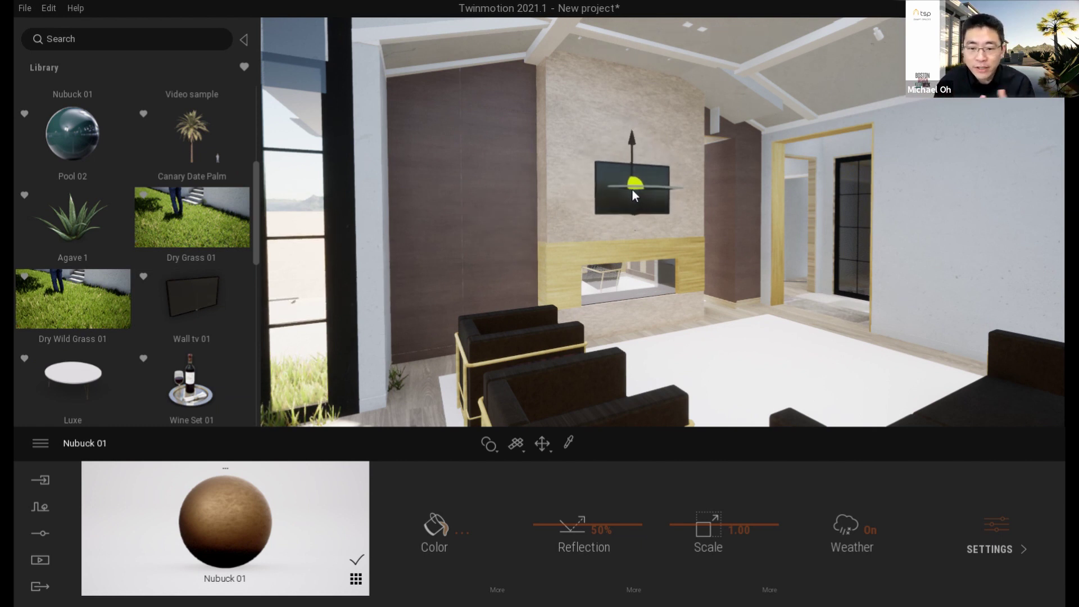
{"action": "left_click", "coordinate": [544, 444]}
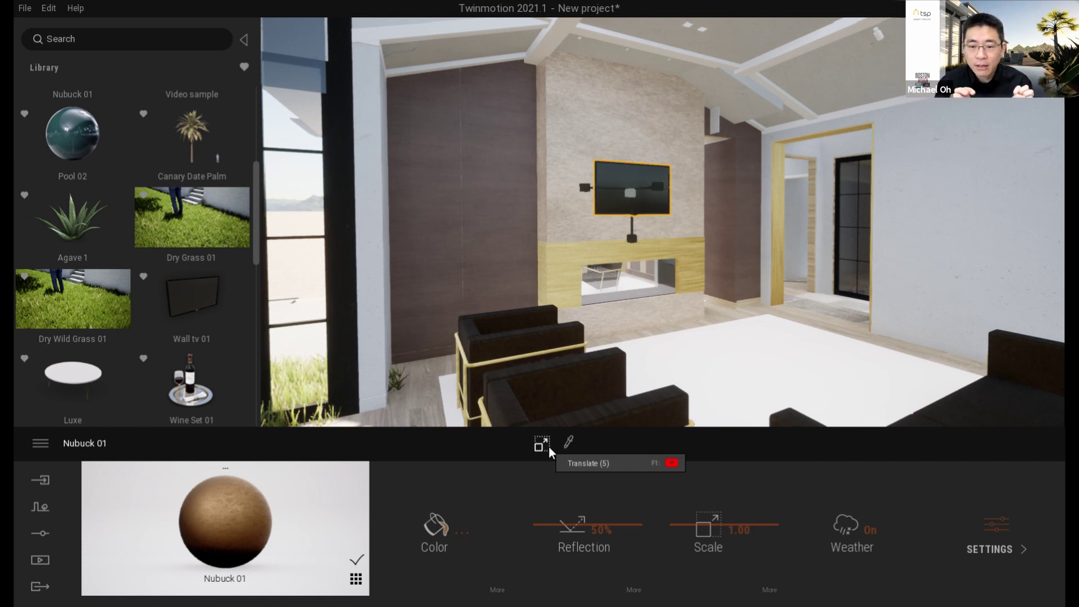
{"action": "left_click", "coordinate": [633, 192]}
{"action": "type", "text": "1.5"}
{"action": "key", "text": "Return"}
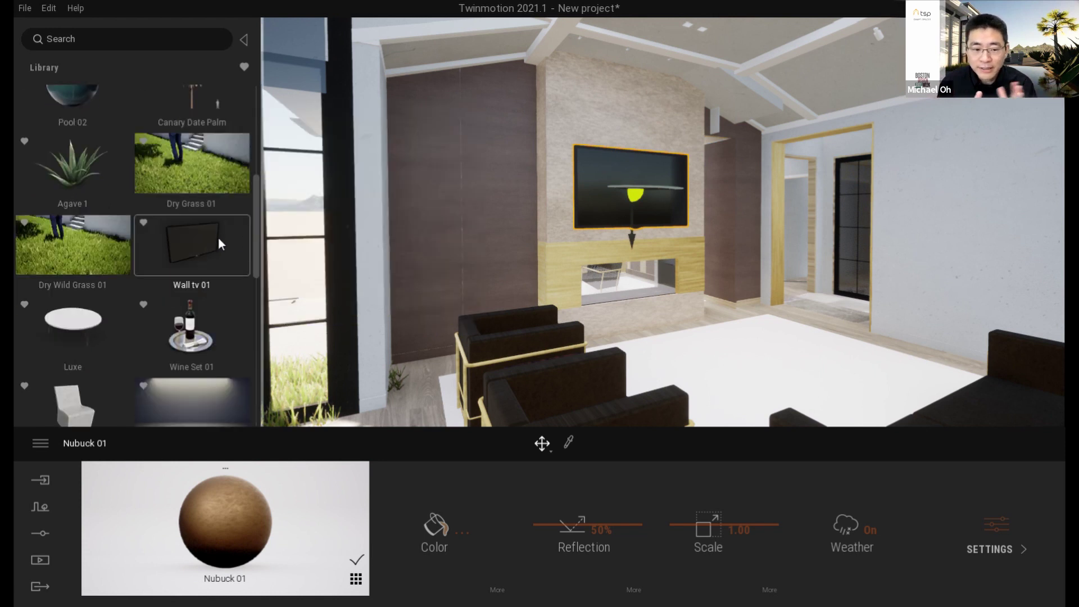
- Apply the Video sample material to the wall TV's screen and set its glow to 1 nit
{"action": "scroll", "coordinate": [200, 274], "scroll_direction": "up", "scroll_amount": 2}
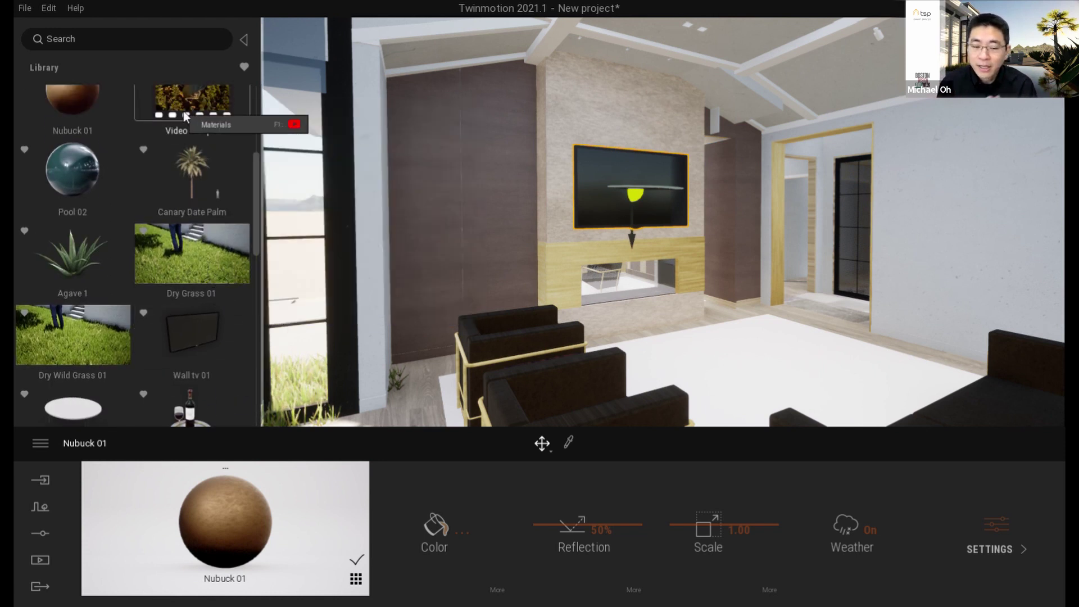
{"action": "scroll", "coordinate": [198, 188], "scroll_direction": "up", "scroll_amount": 2}
{"action": "left_click_drag", "start_coordinate": [199, 191], "coordinate": [619, 187]}
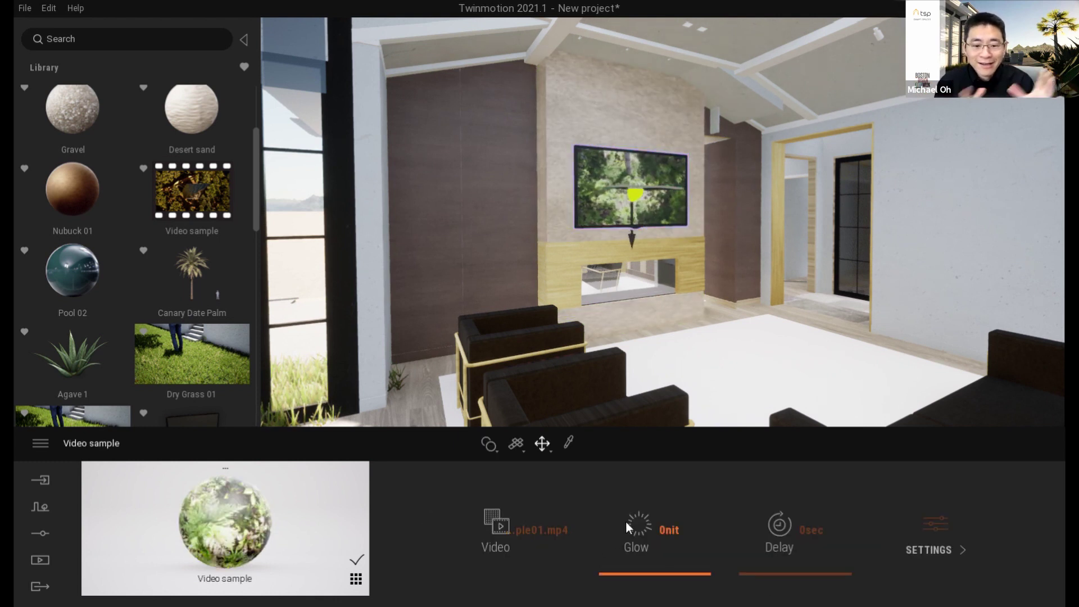
{"action": "left_click", "coordinate": [667, 530]}
{"action": "type", "text": "1"}
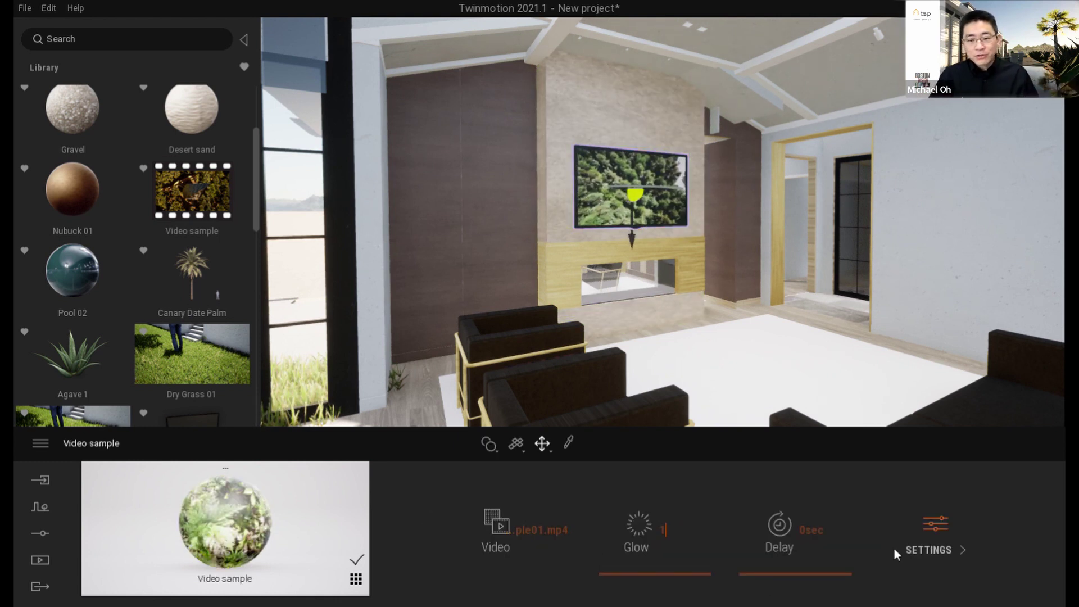
{"action": "key", "text": "Return"}
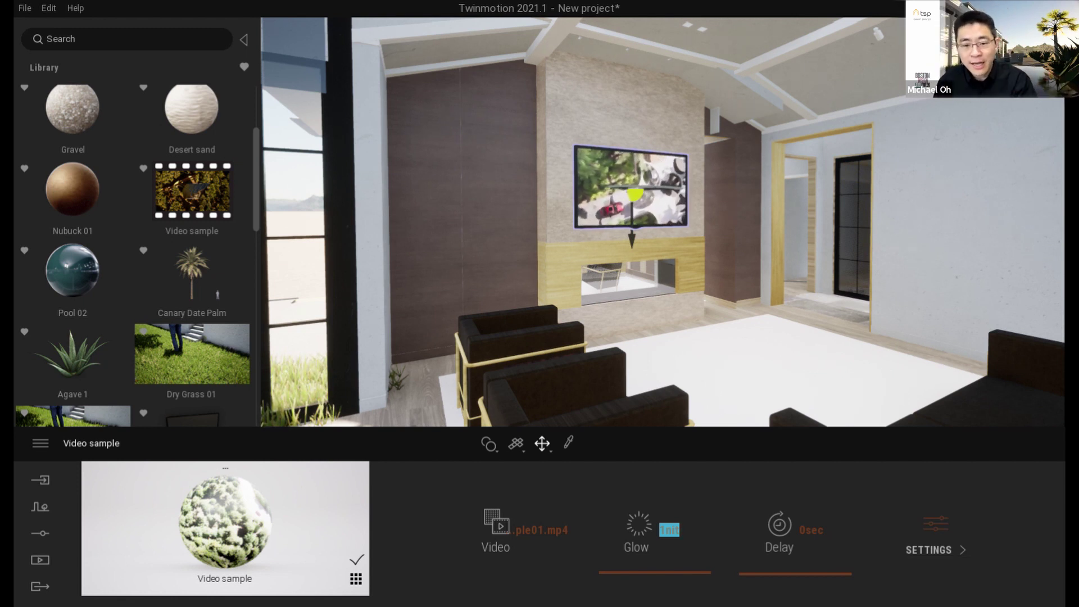
{"action": "left_click", "coordinate": [639, 177]}
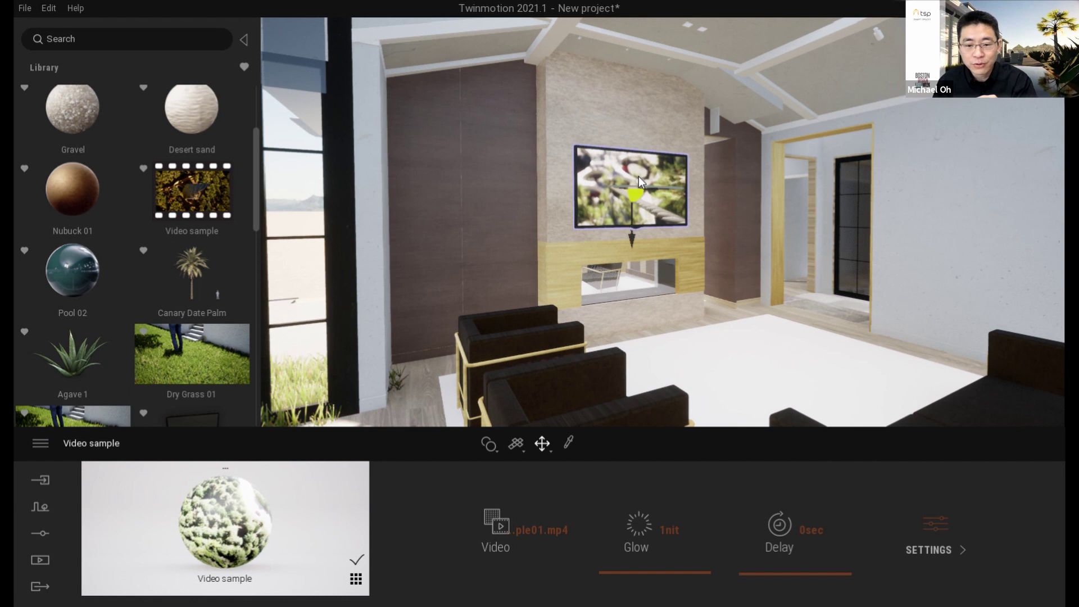
- Place two IES 05 lights at the ceiling fixtures in front of the wood panels and check their effect on the wall
{"action": "right_click_drag", "start_coordinate": [638, 176], "coordinate": [667, 40]}
{"action": "left_click_drag", "start_coordinate": [648, 272], "coordinate": [703, 193]}
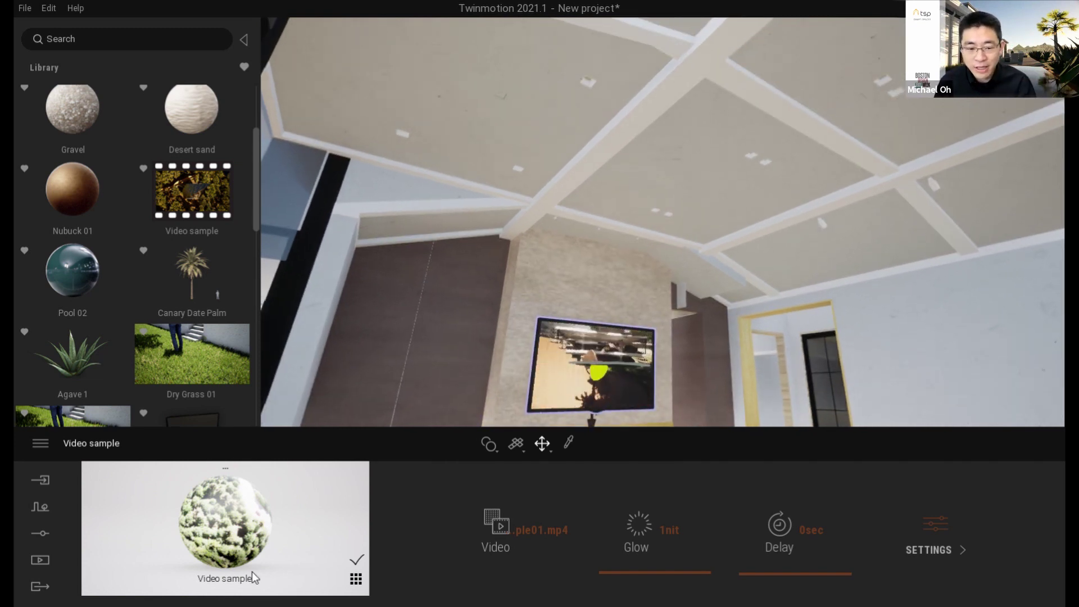
{"action": "scroll", "coordinate": [55, 226], "scroll_direction": "down", "scroll_amount": 4}
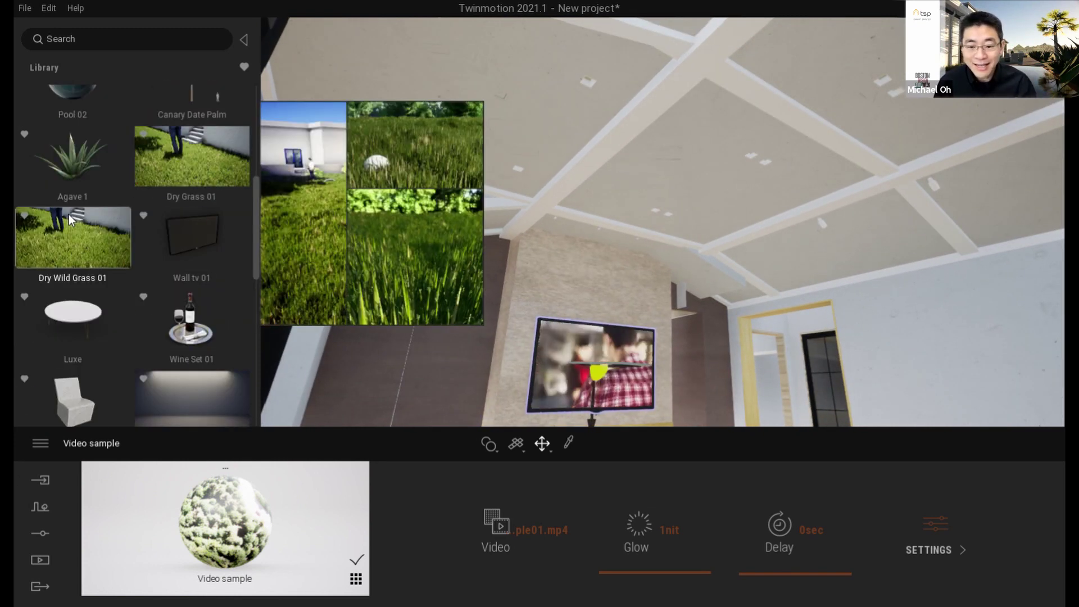
{"action": "scroll", "coordinate": [69, 216], "scroll_direction": "down", "scroll_amount": 4}
{"action": "left_click_drag", "start_coordinate": [295, 186], "coordinate": [405, 133]}
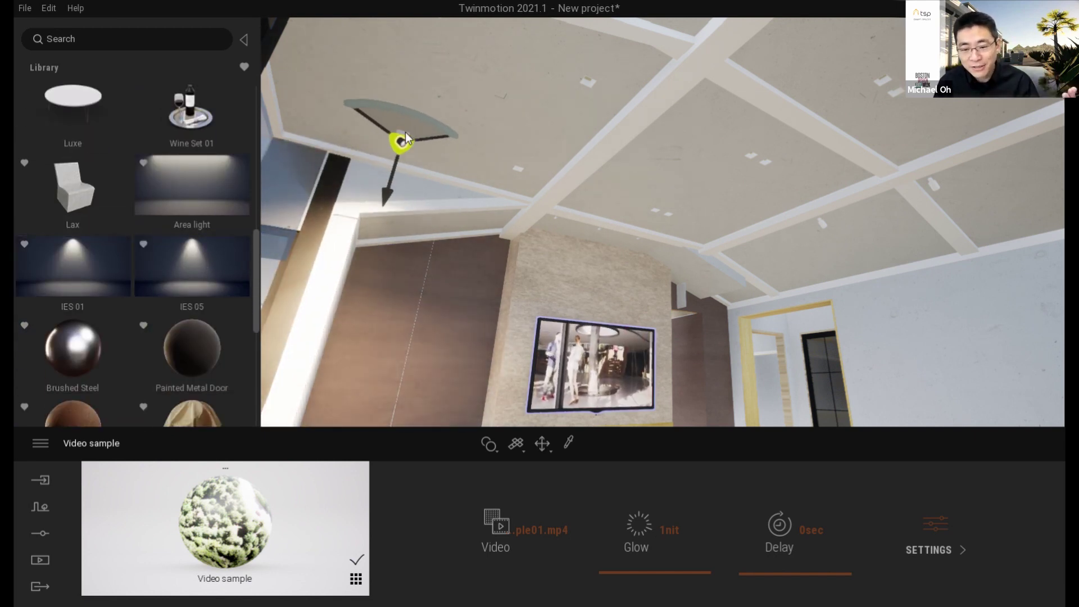
{"action": "left_click_drag", "start_coordinate": [191, 244], "coordinate": [518, 171]}
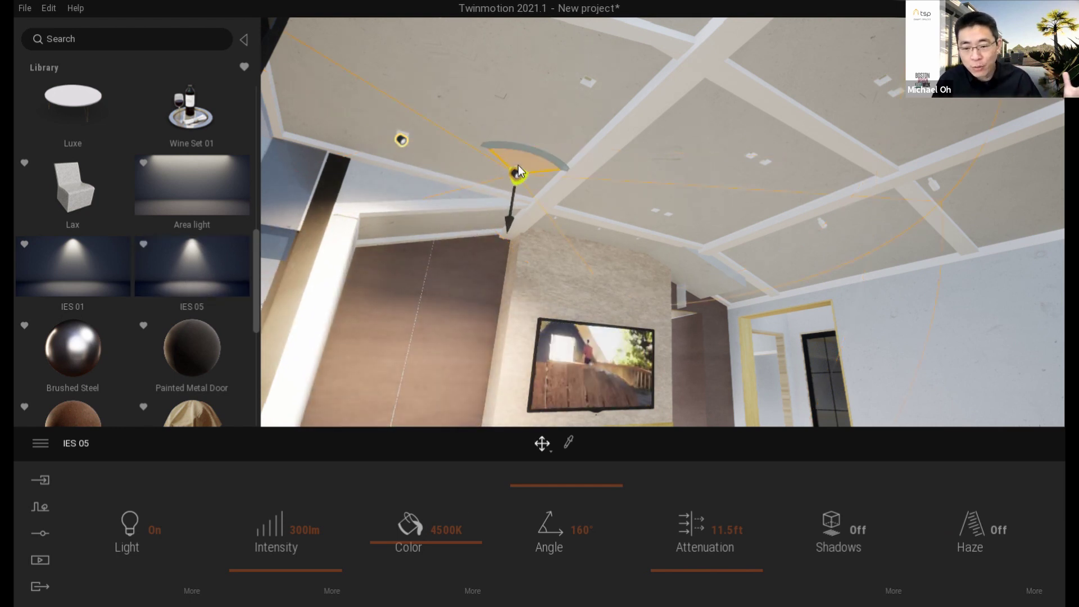
{"action": "right_click_drag", "start_coordinate": [519, 212], "coordinate": [419, 362]}
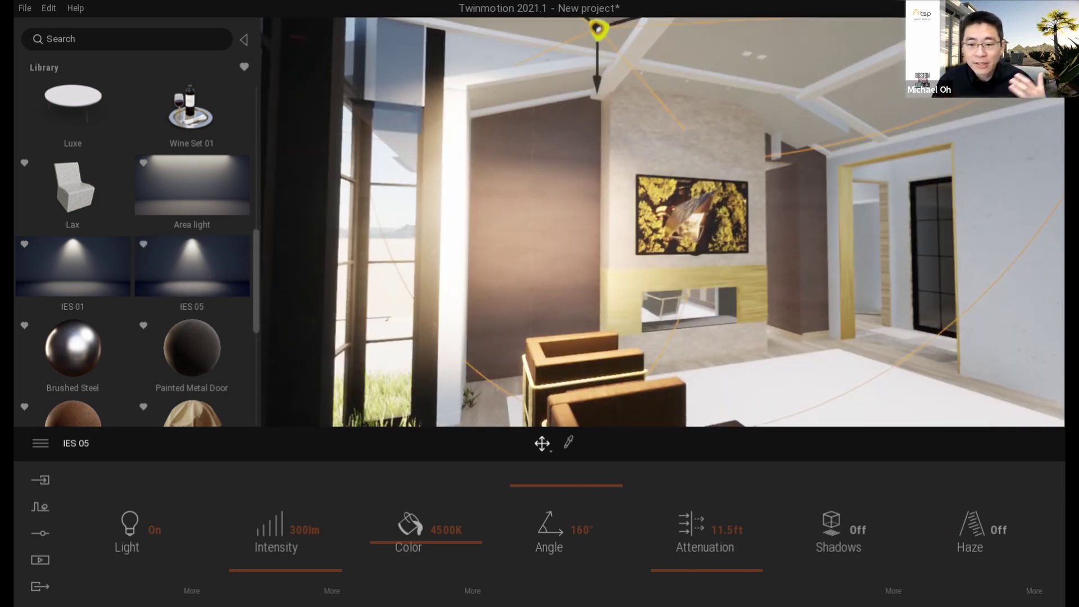
- Add eight more IES 05 lights at the single and paired recessed fixtures across the great room ceiling
{"action": "right_click_drag", "start_coordinate": [518, 213], "coordinate": [721, 139]}
{"action": "left_click_drag", "start_coordinate": [170, 263], "coordinate": [402, 54]}
{"action": "left_click_drag", "start_coordinate": [200, 261], "coordinate": [541, 113]}
{"action": "left_click_drag", "start_coordinate": [177, 308], "coordinate": [722, 186]}
{"action": "left_click_drag", "start_coordinate": [167, 278], "coordinate": [702, 179]}
{"action": "left_click_drag", "start_coordinate": [174, 285], "coordinate": [623, 222]}
{"action": "left_click_drag", "start_coordinate": [205, 293], "coordinate": [635, 227]}
{"action": "left_click_drag", "start_coordinate": [190, 276], "coordinate": [799, 115]}
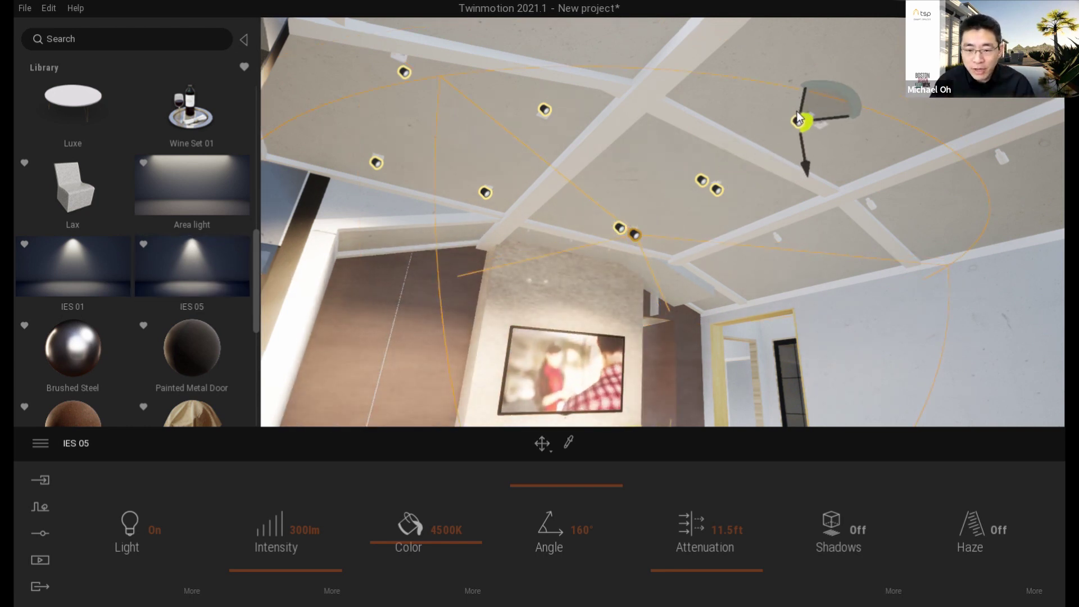
{"action": "left_click_drag", "start_coordinate": [204, 282], "coordinate": [815, 123]}
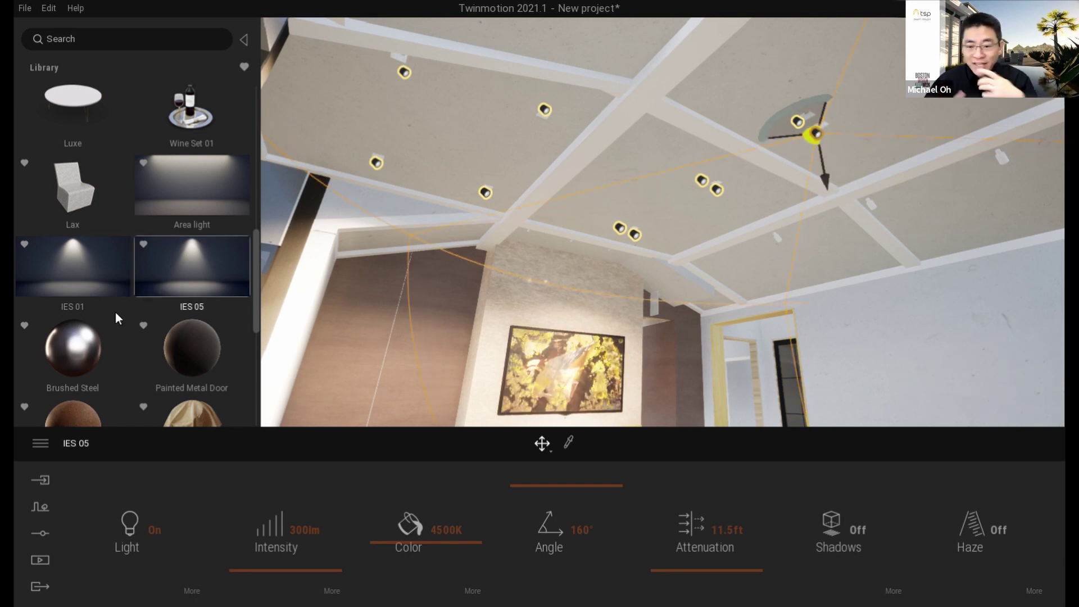
- Place IES 05 lights at the ceiling fixtures along the white wall side of the great room
{"action": "left_click_drag", "start_coordinate": [227, 259], "coordinate": [779, 234]}
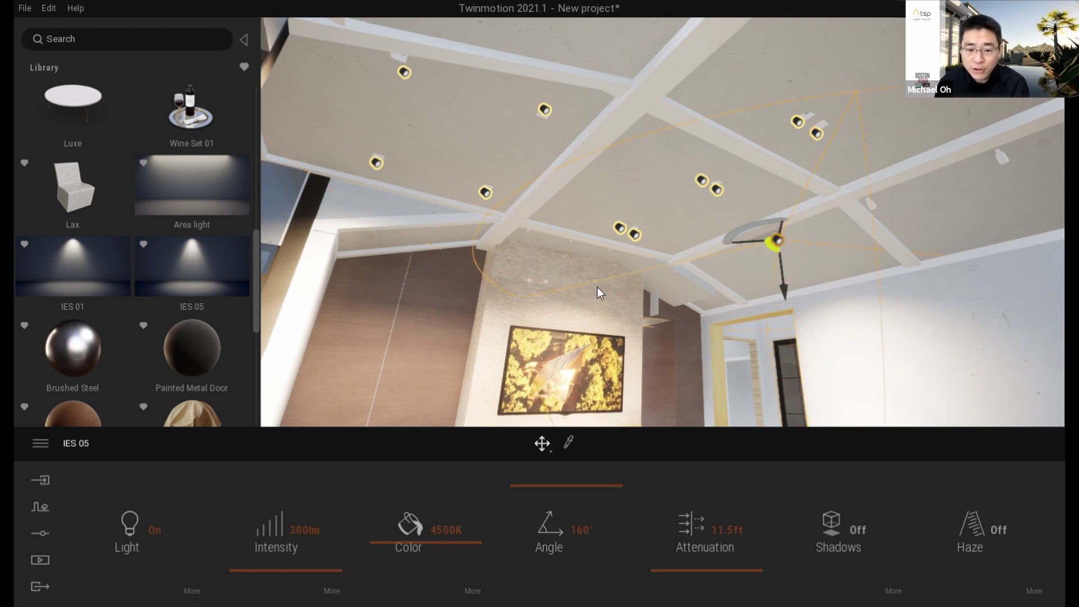
{"action": "left_click_drag", "start_coordinate": [241, 285], "coordinate": [872, 201]}
{"action": "left_click_drag", "start_coordinate": [201, 272], "coordinate": [997, 160]}
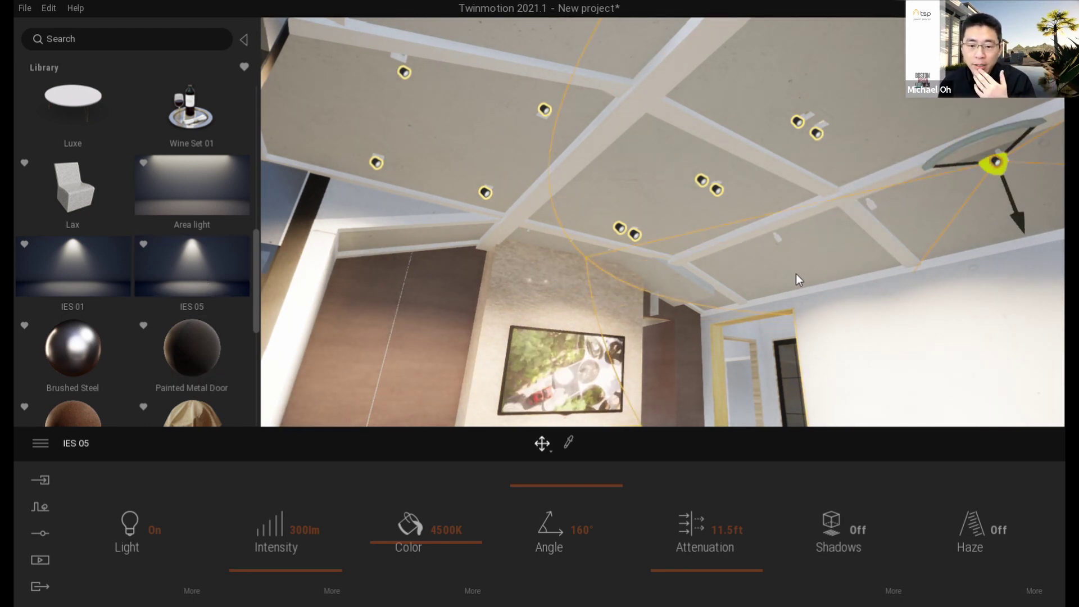
- Copy the IES 05 light at the end fixture to the two remaining fixtures along the white wall
{"action": "key", "text": "space"}
{"action": "left_click_drag", "start_coordinate": [959, 201], "coordinate": [957, 224]}
{"action": "left_click", "coordinate": [875, 204]}
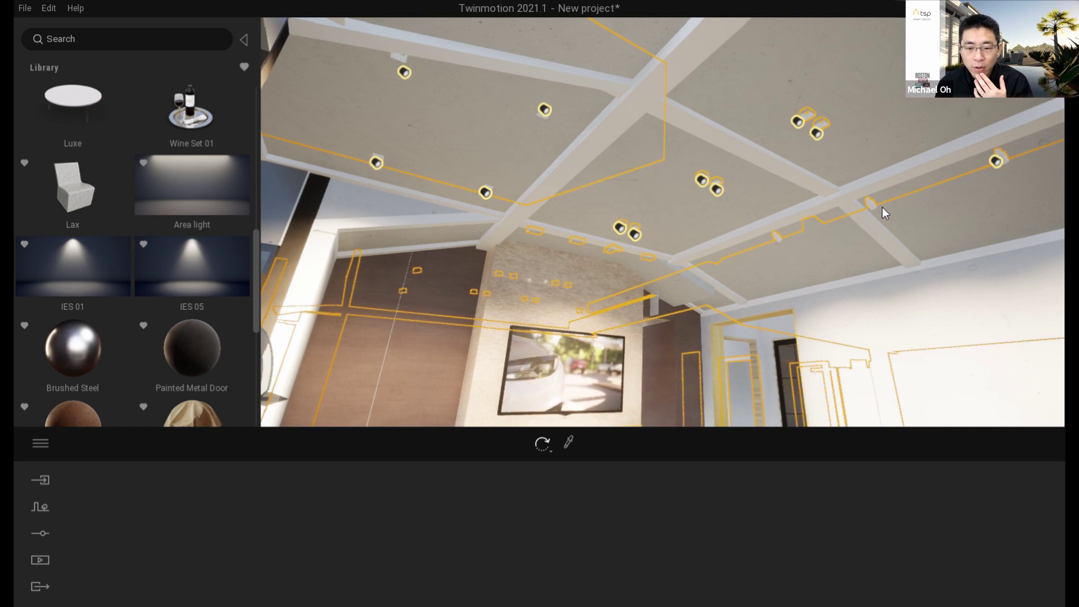
{"action": "left_click", "coordinate": [995, 162]}
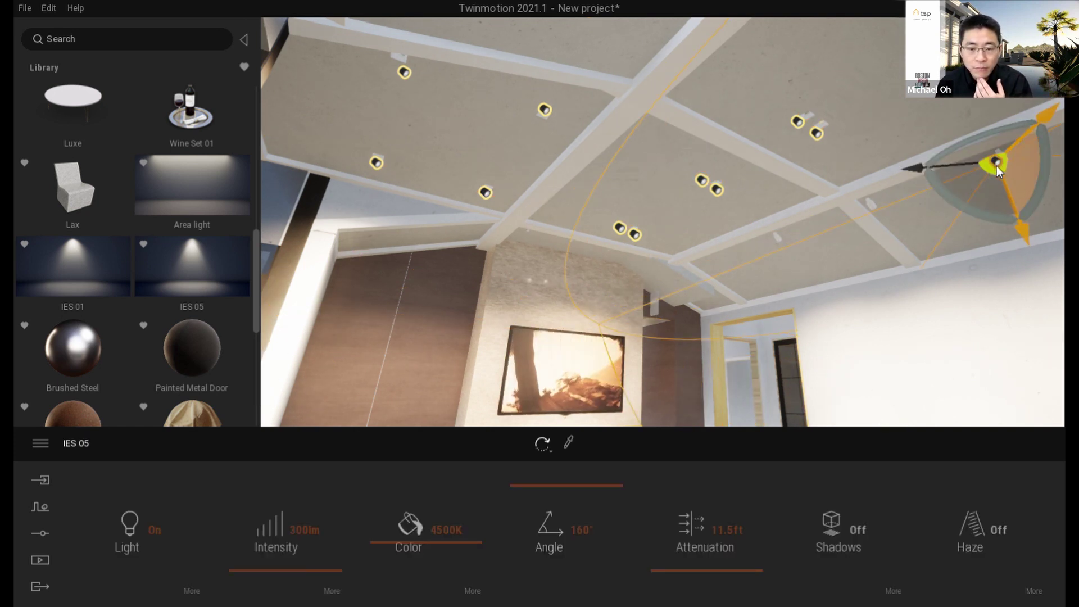
{"action": "left_click_drag", "start_coordinate": [998, 166], "coordinate": [873, 198]}
{"action": "left_click_drag", "start_coordinate": [887, 247], "coordinate": [843, 256]}
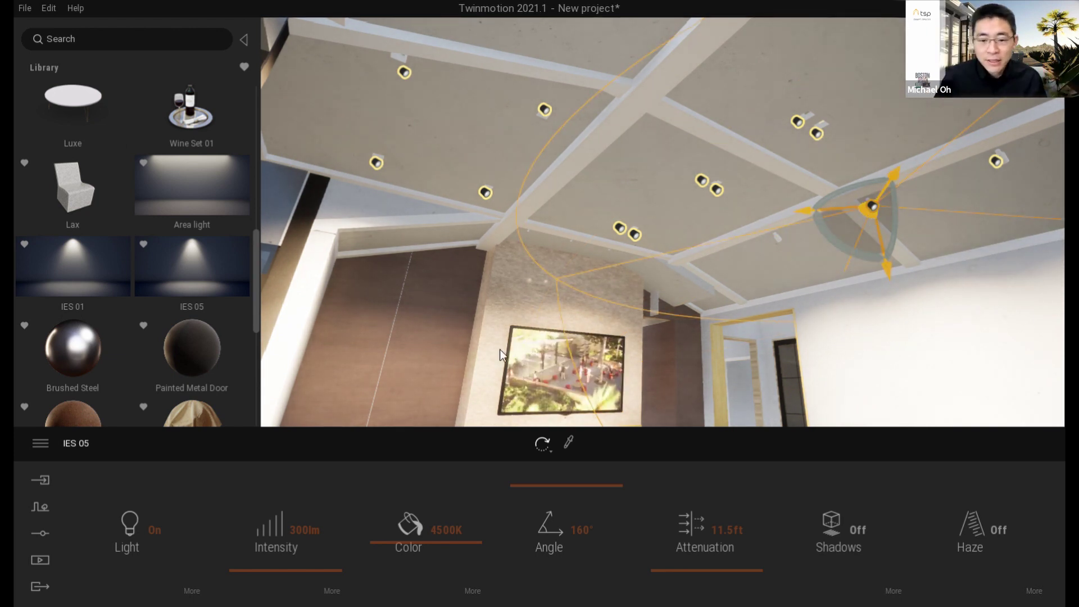
{"action": "left_click_drag", "start_coordinate": [872, 211], "coordinate": [785, 233]}
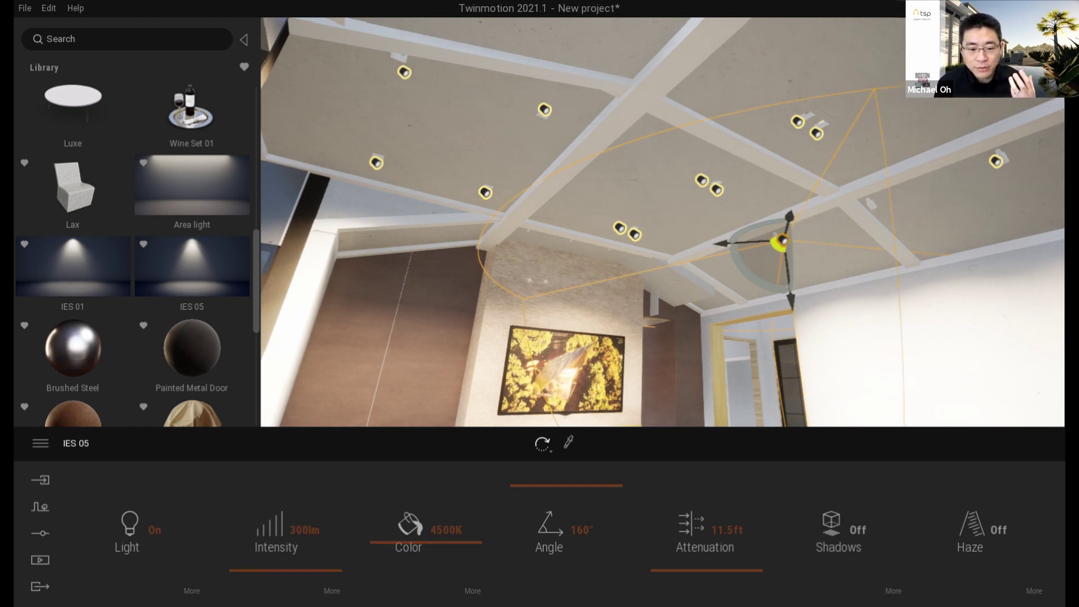
- Set the intensity of all IES 05 lights to 100 lm and switch them off and on to compare the effect
{"action": "left_click", "coordinate": [1049, 38]}
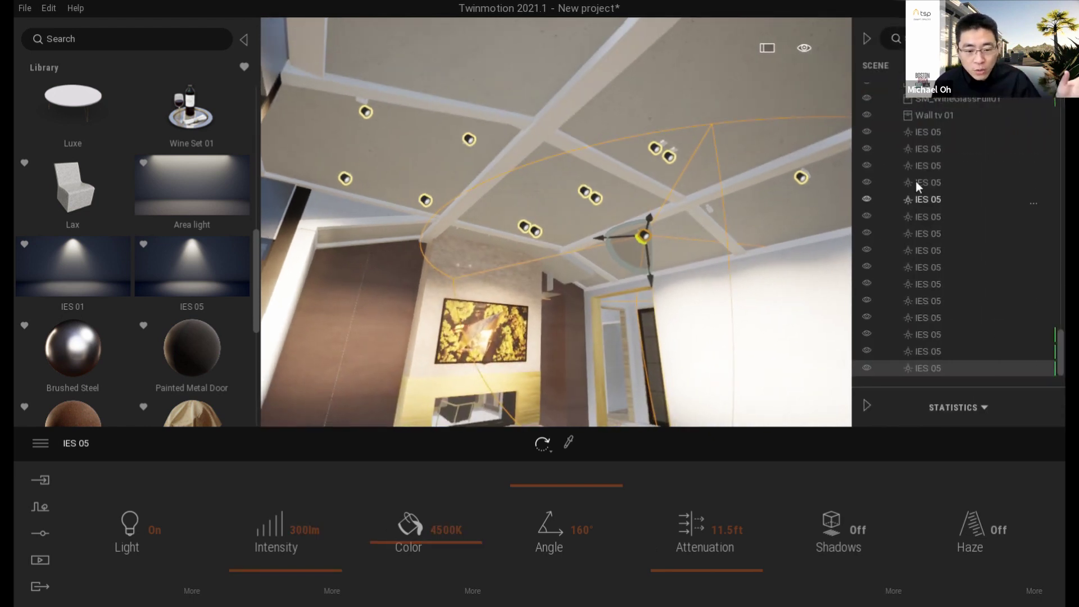
{"action": "left_click", "coordinate": [932, 134]}
{"action": "left_click", "coordinate": [929, 367], "text": "shift"}
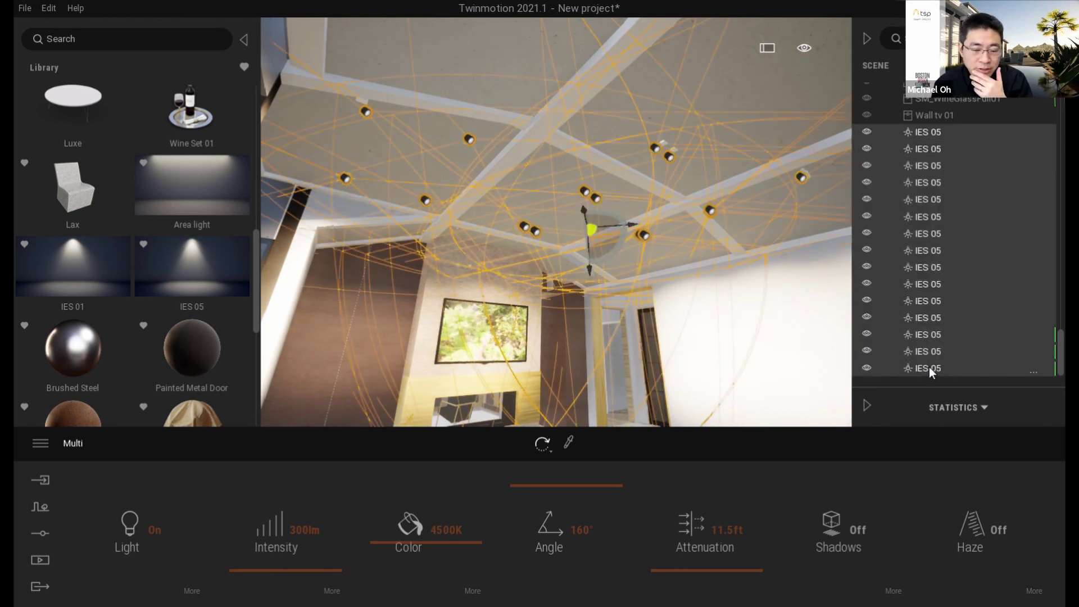
{"action": "left_click", "coordinate": [304, 528]}
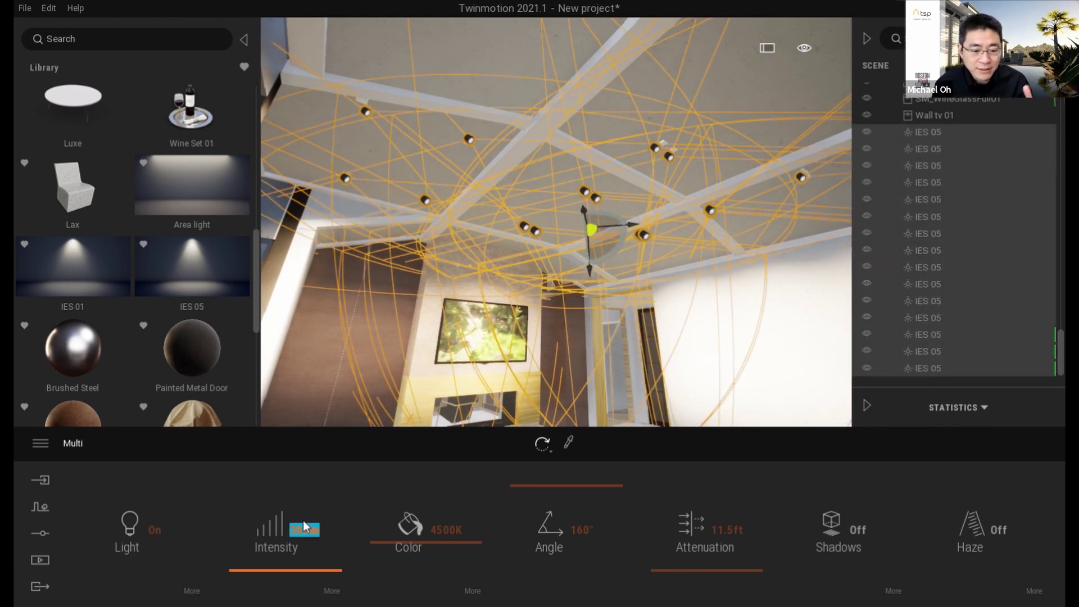
{"action": "left_click", "coordinate": [303, 524]}
{"action": "key", "text": "BackSpace"}
{"action": "key", "text": "BackSpace"}
{"action": "key", "text": "BackSpace"}
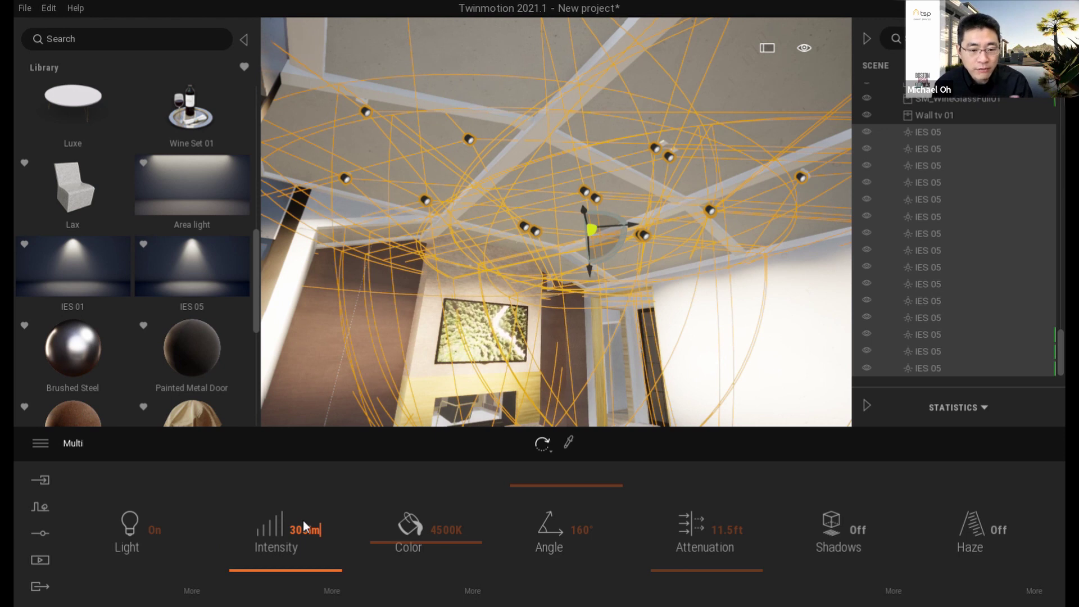
{"action": "type", "text": "100"}
{"action": "key", "text": "Return"}
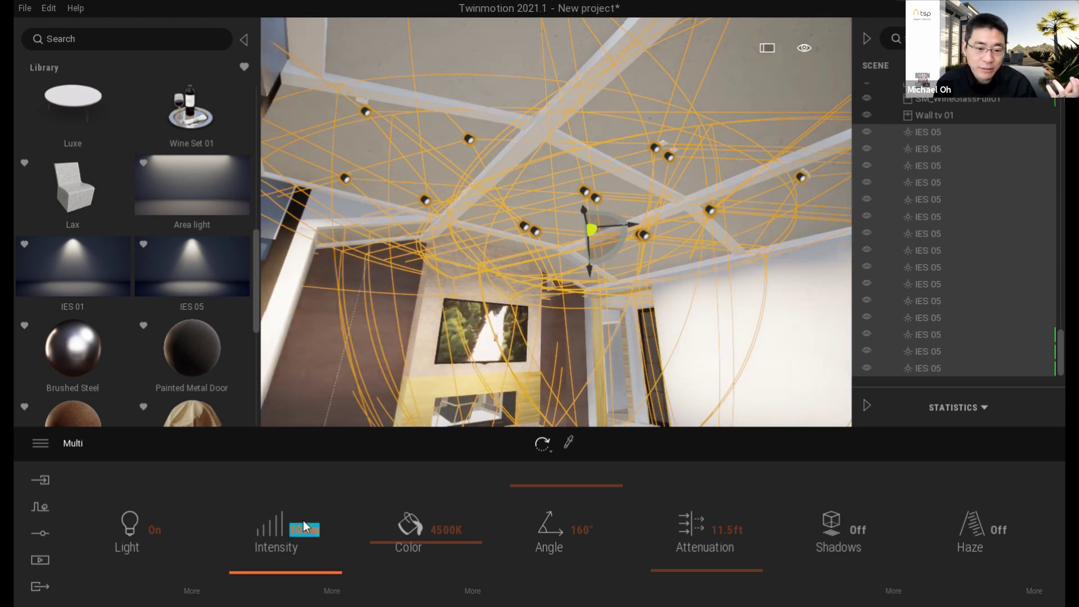
{"action": "left_click", "coordinate": [159, 531]}
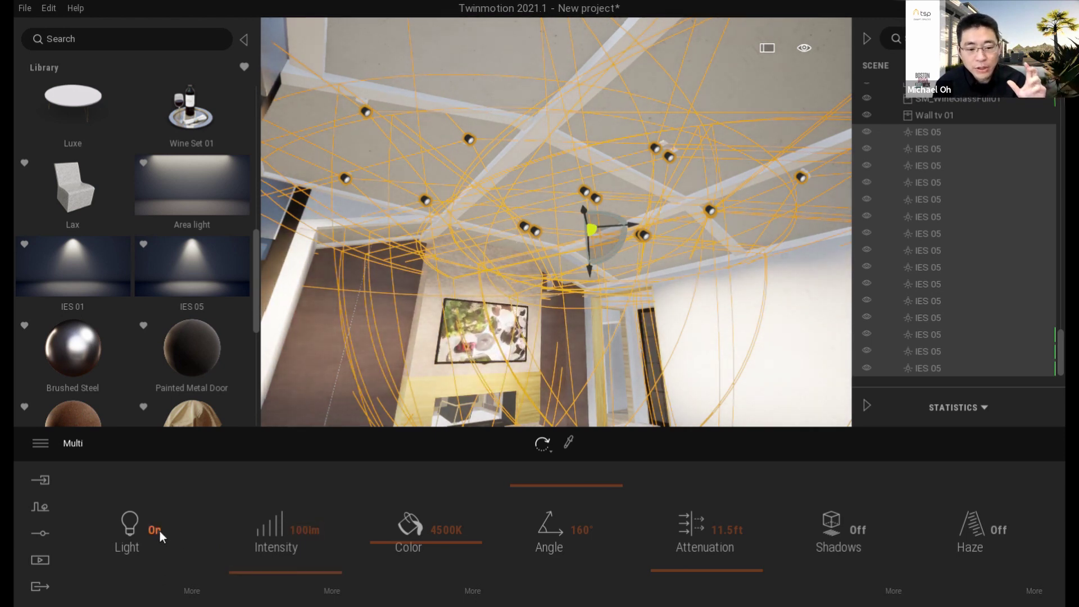
{"action": "left_click", "coordinate": [160, 530]}
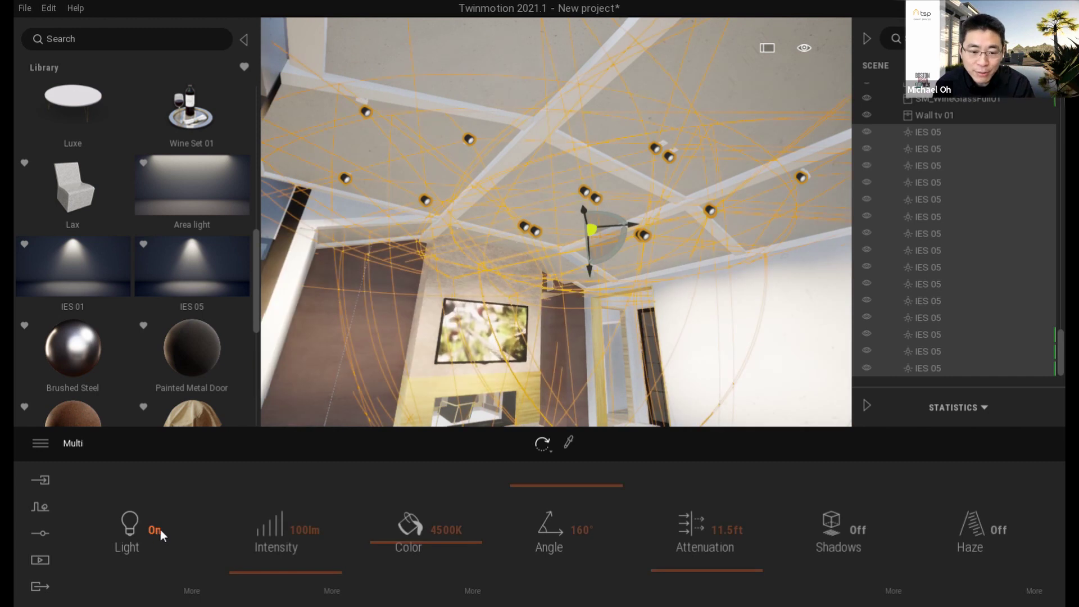
- Place an IES 01 light outside at the top of the white brick pier and set its intensity to 10 lm
{"action": "left_click", "coordinate": [831, 363]}
{"action": "right_click_drag", "start_coordinate": [566, 356], "coordinate": [557, 424]}
{"action": "left_click_drag", "start_coordinate": [585, 358], "coordinate": [592, 357]}
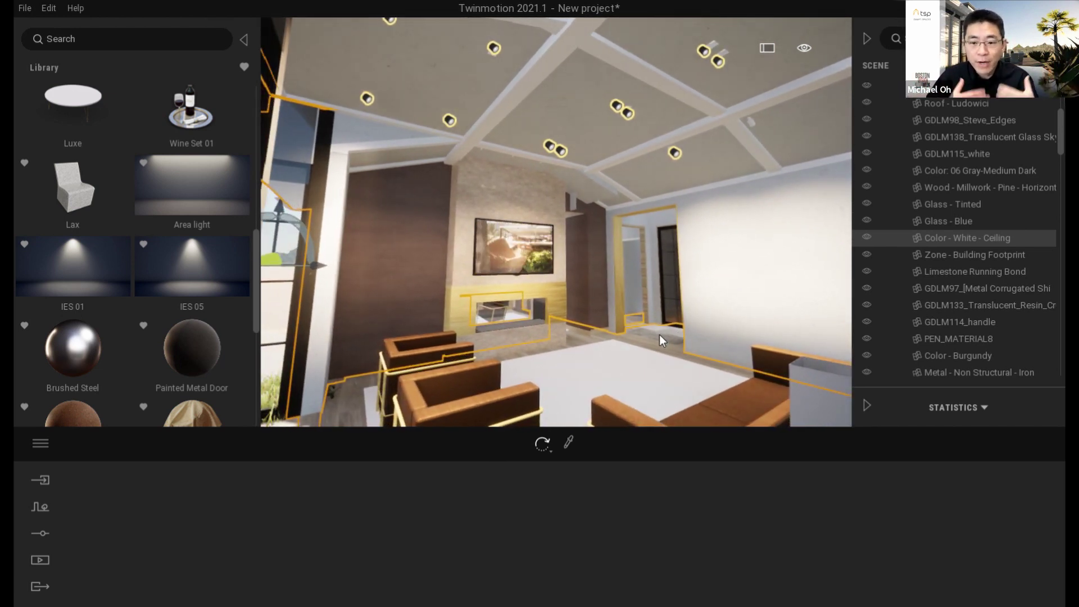
{"action": "key", "text": "a"}
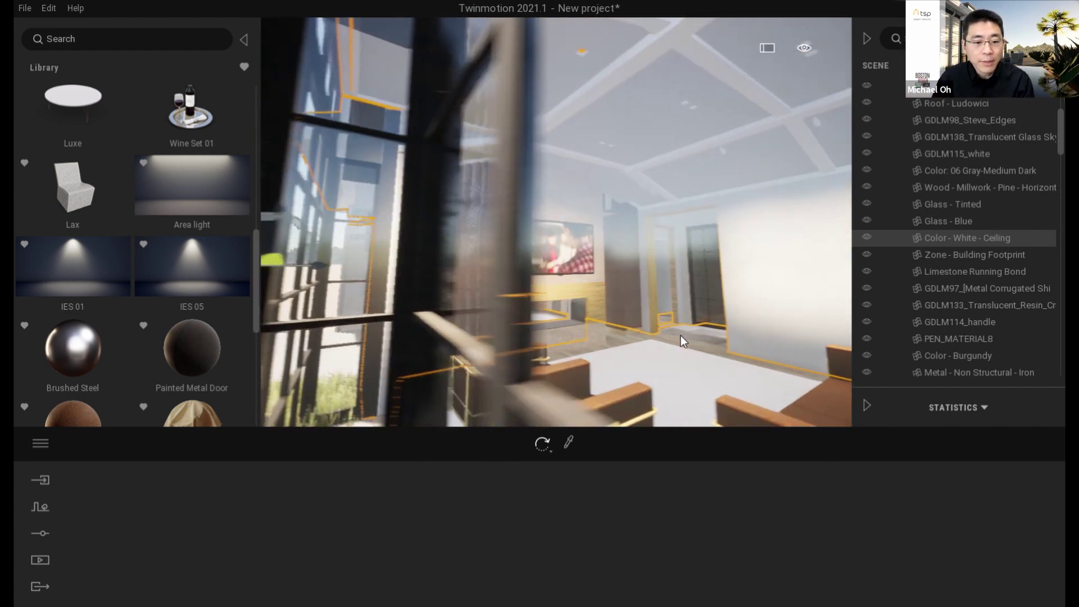
{"action": "right_click_drag", "start_coordinate": [738, 325], "coordinate": [837, 360]}
{"action": "key", "text": "a"}
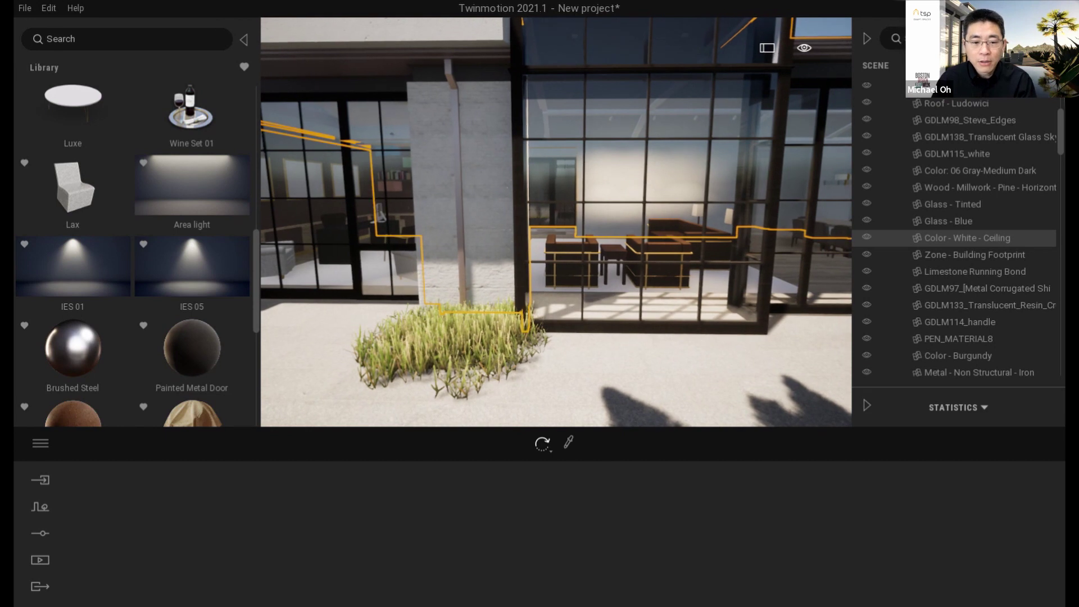
{"action": "left_click_drag", "start_coordinate": [694, 353], "coordinate": [470, 205]}
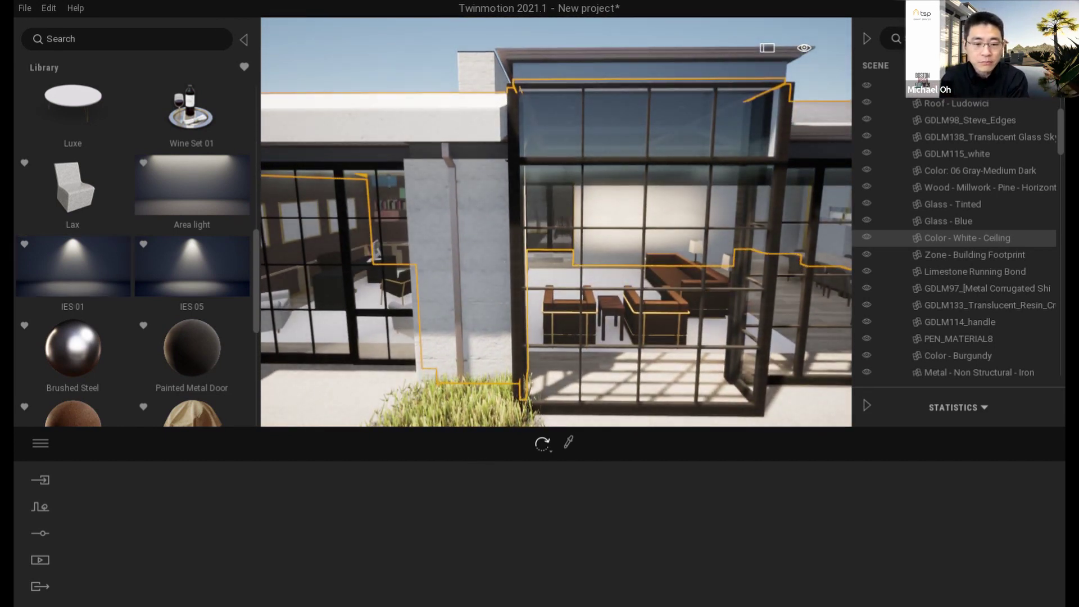
{"action": "left_click_drag", "start_coordinate": [72, 265], "coordinate": [426, 154]}
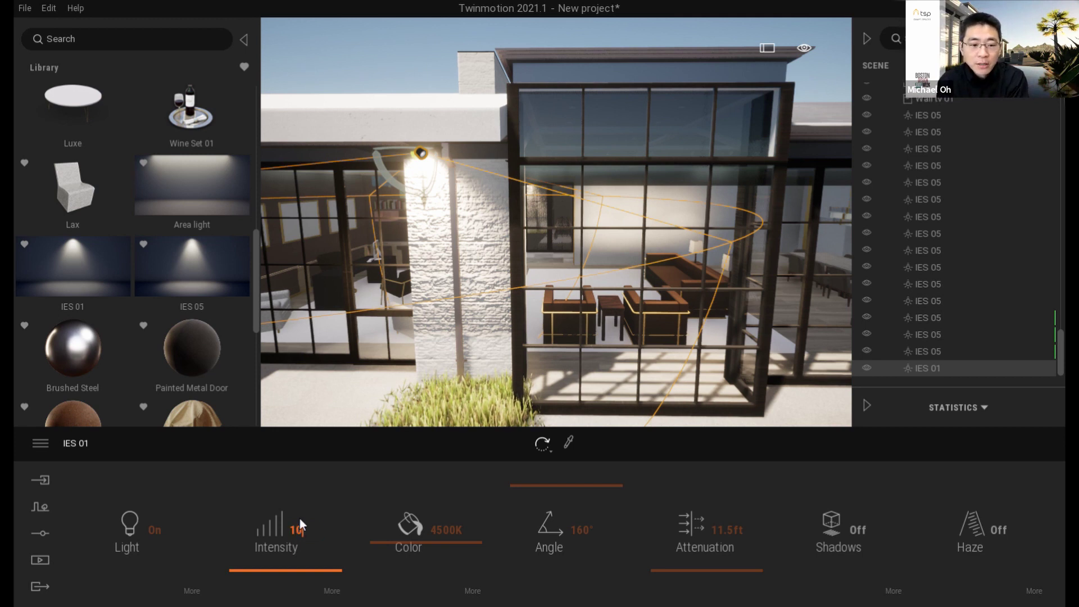
{"action": "key", "text": "Return"}
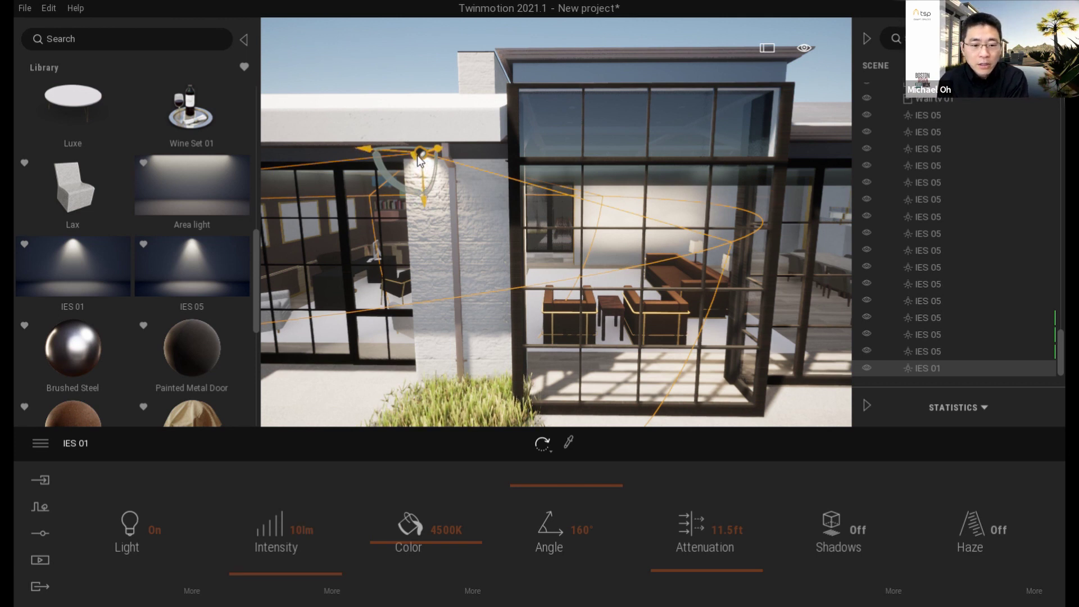
- Shift the IES 01 light slightly on the brick pier and copy it to the other side of the downspout
{"action": "left_click_drag", "start_coordinate": [426, 157], "coordinate": [417, 156]}
{"action": "key", "text": "ctrl+v"}
{"action": "left_click_drag", "start_coordinate": [409, 157], "coordinate": [485, 150]}
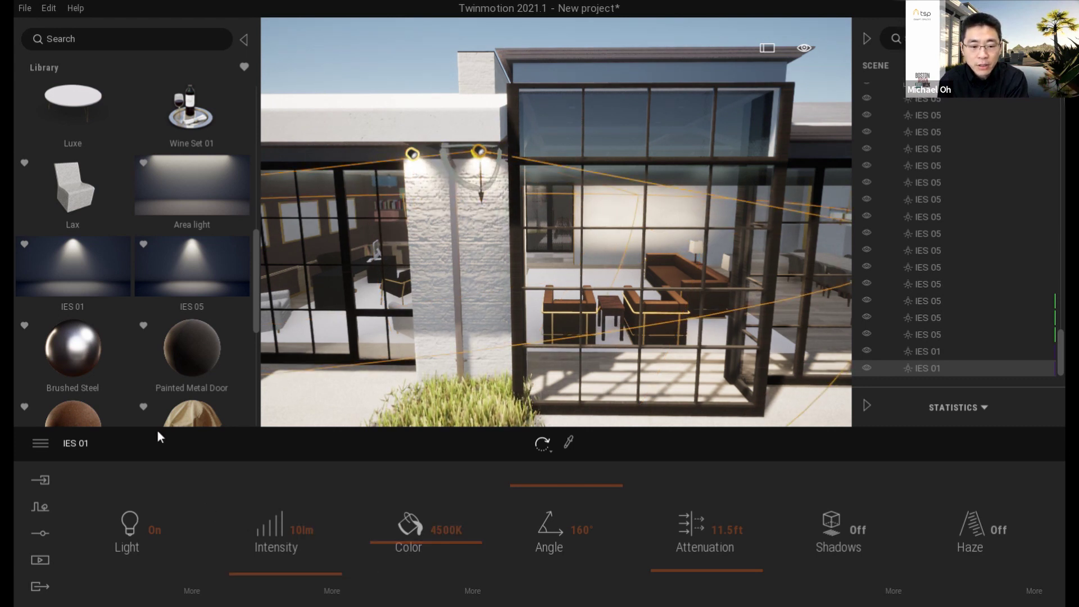
- Place an area light under the roof edge above the tall glazed bay, with length 0.3 ft and width 9 ft
{"action": "left_click_drag", "start_coordinate": [186, 190], "coordinate": [653, 56]}
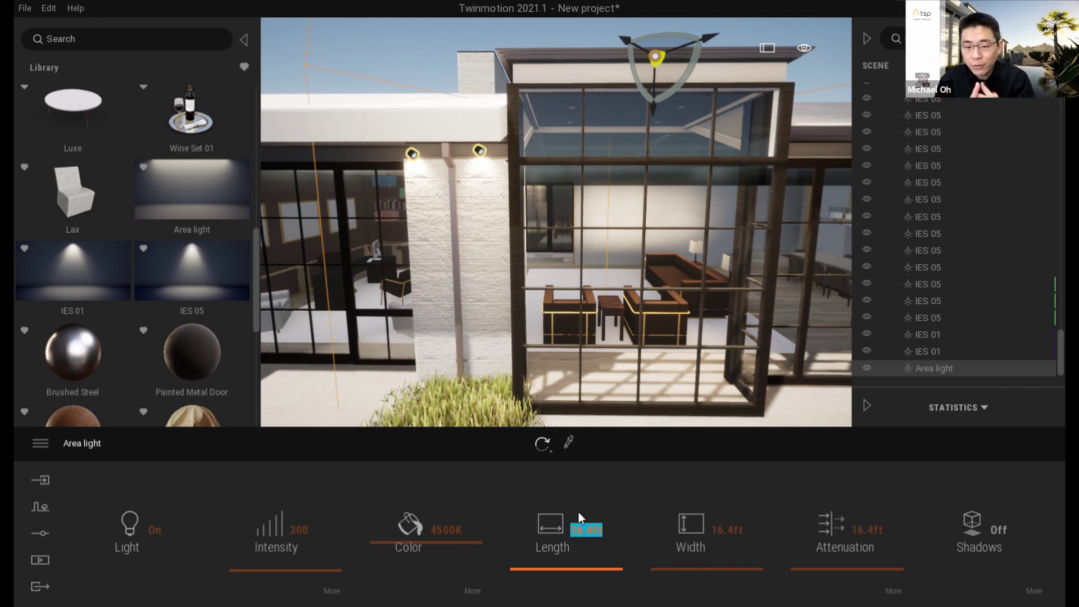
{"action": "type", "text": "3.3"}
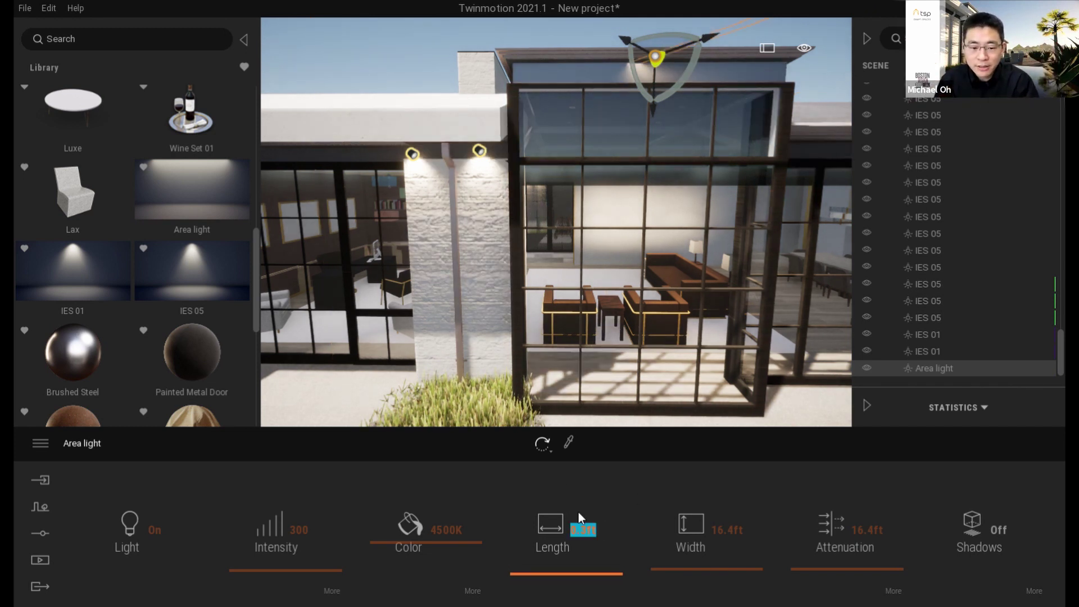
{"action": "left_click", "coordinate": [727, 531]}
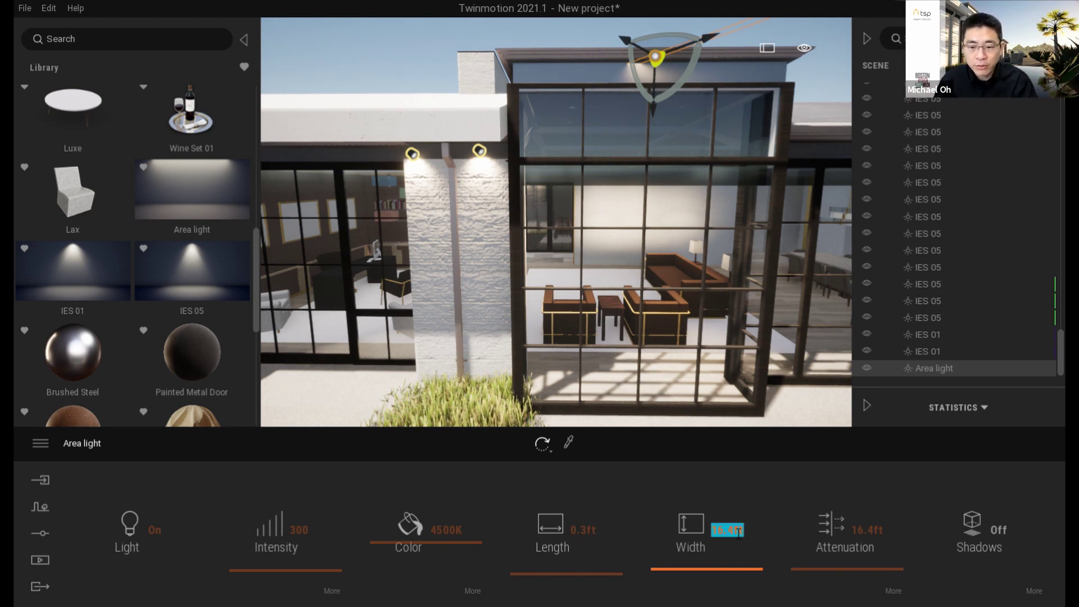
{"action": "type", "text": "9"}
{"action": "key", "text": "Return"}
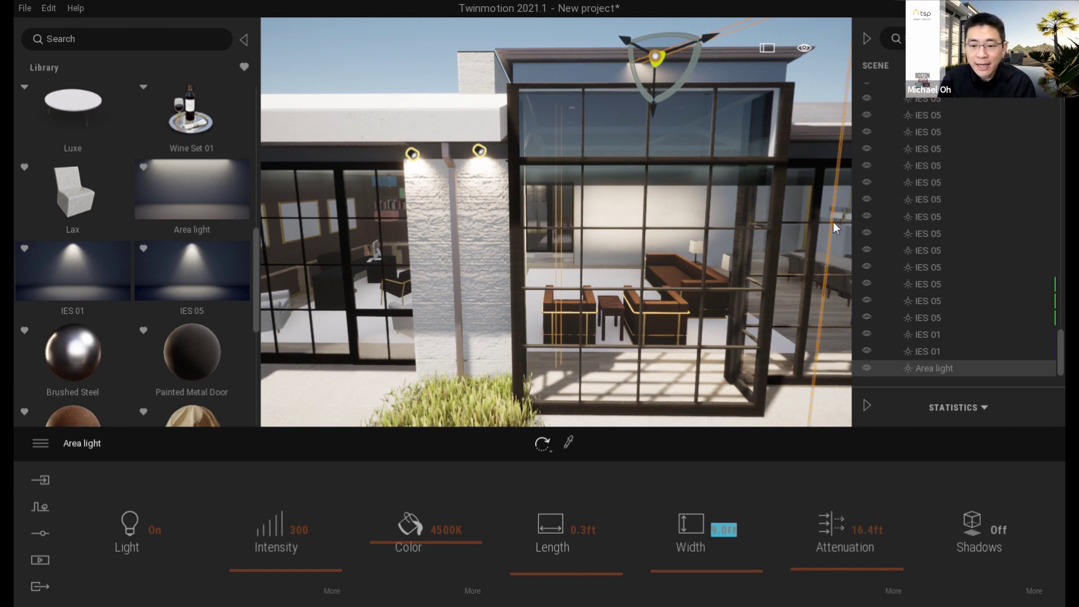
{"action": "left_click", "coordinate": [749, 482]}
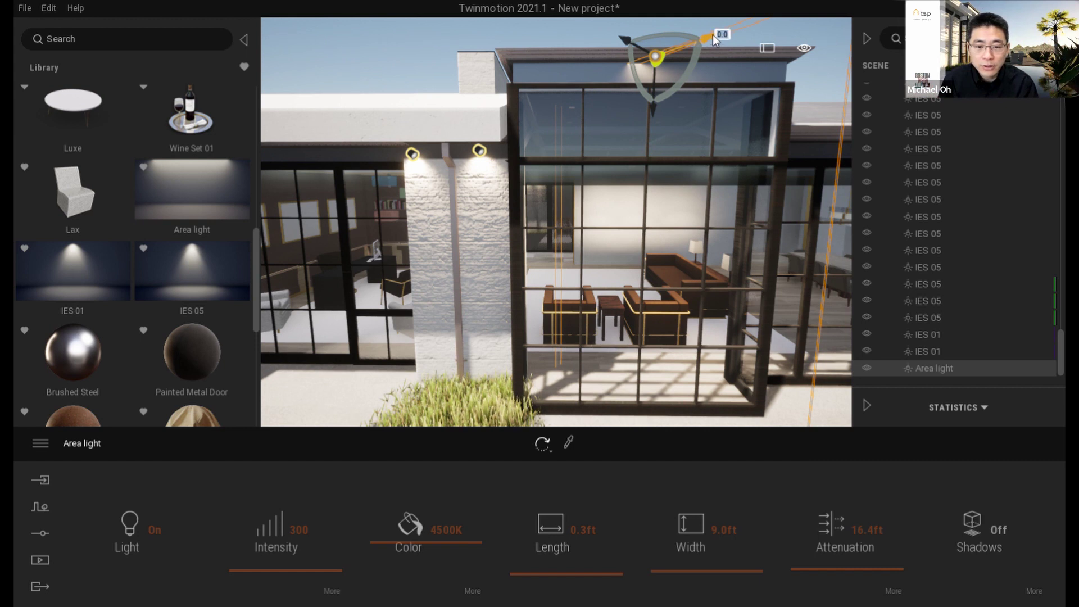
- Rotate the area light to line up with the glazed bay's front, then try moving it slightly and undo the move
{"action": "left_click_drag", "start_coordinate": [660, 35], "coordinate": [710, 36]}
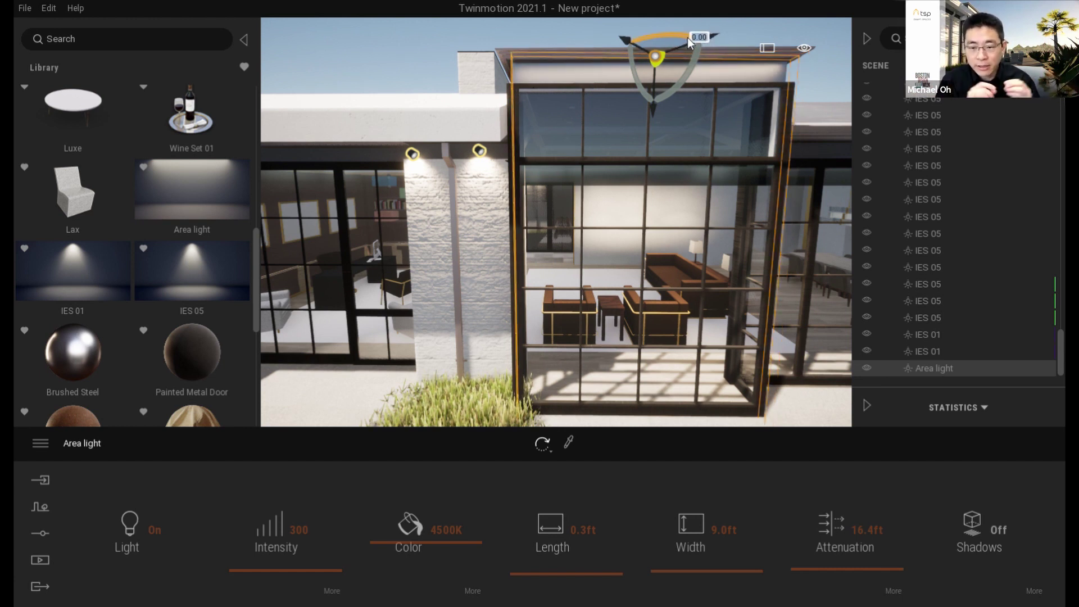
{"action": "left_click_drag", "start_coordinate": [691, 39], "coordinate": [692, 39]}
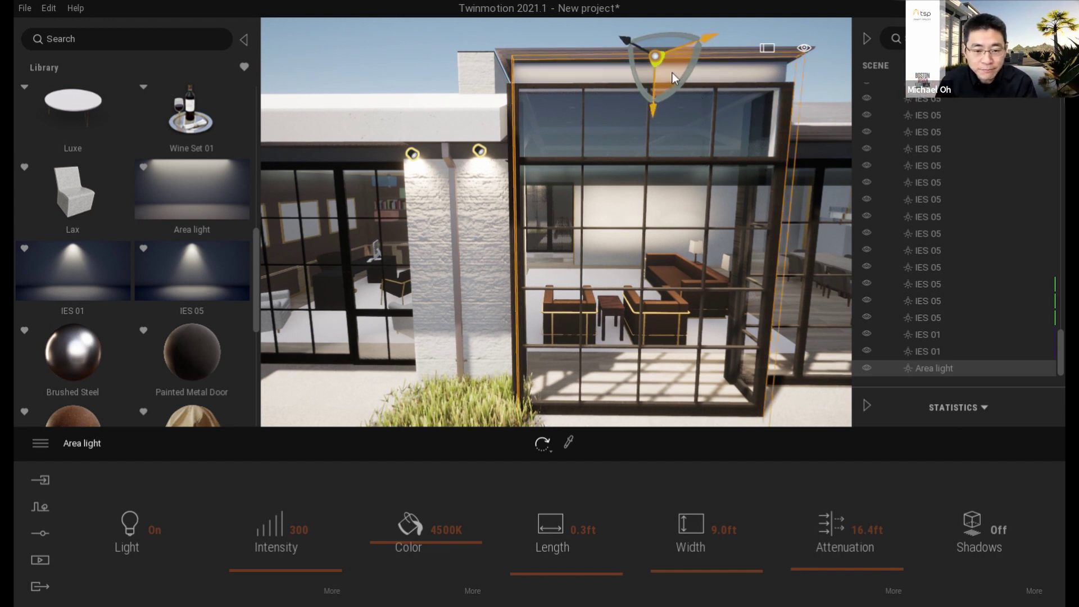
{"action": "left_click_drag", "start_coordinate": [661, 55], "coordinate": [661, 58]}
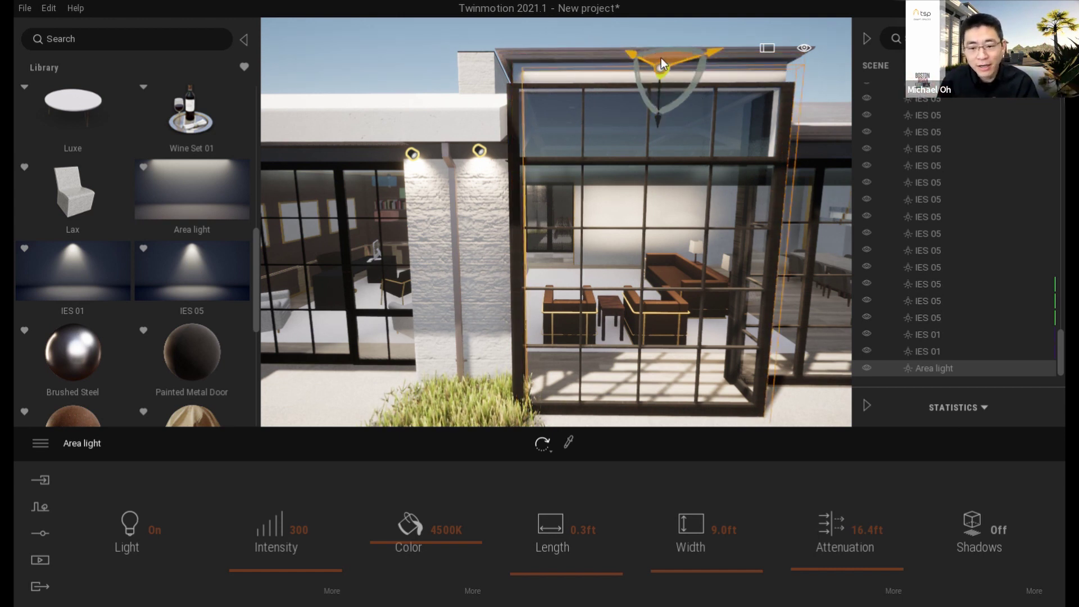
{"action": "key", "text": "ctrl+z"}
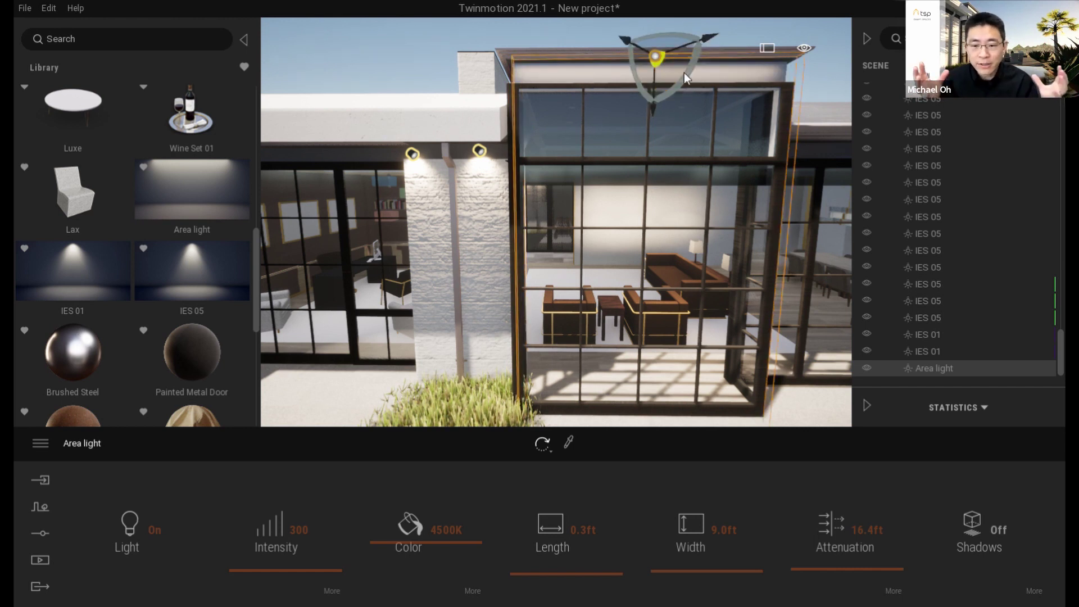
- Copy the area light from the first glazed bay to the matching spot above the second glazed bay
{"action": "scroll", "coordinate": [727, 221], "scroll_direction": "down", "scroll_amount": 1}
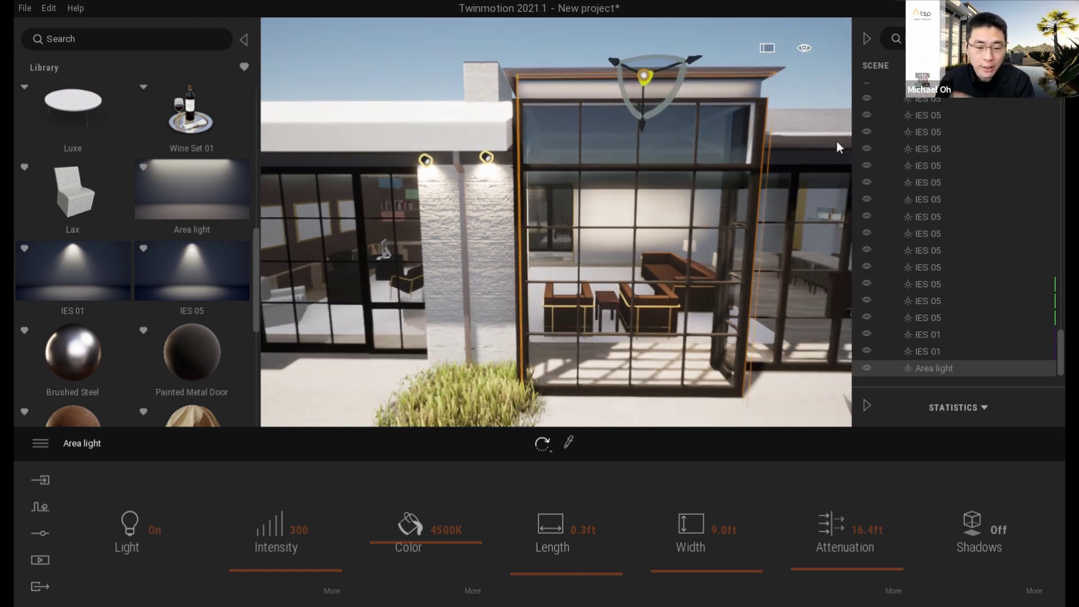
{"action": "left_click", "coordinate": [867, 37]}
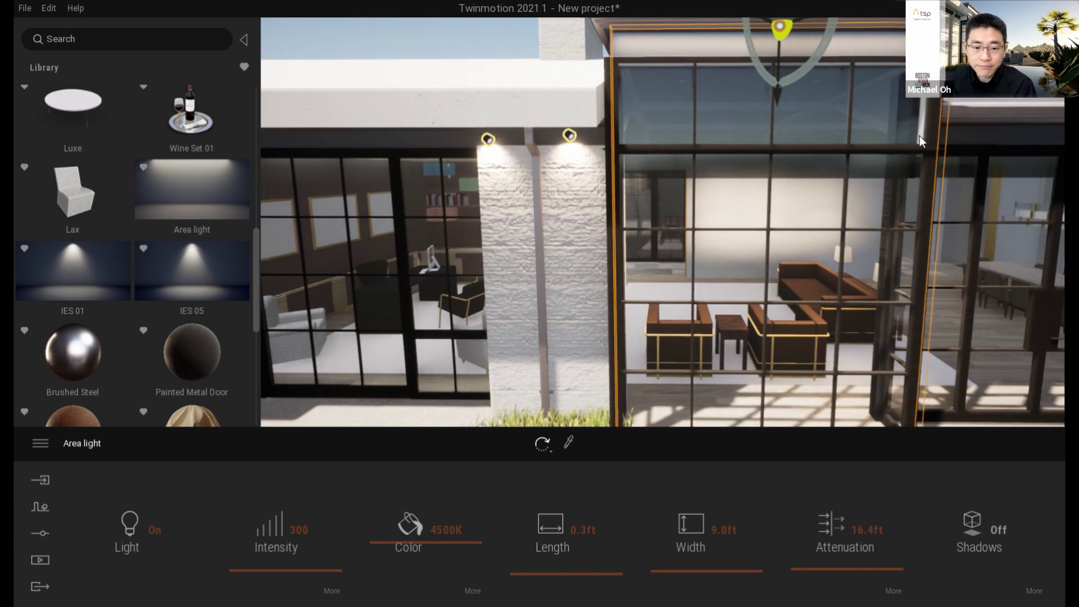
{"action": "scroll", "coordinate": [956, 141], "scroll_direction": "down", "scroll_amount": 4}
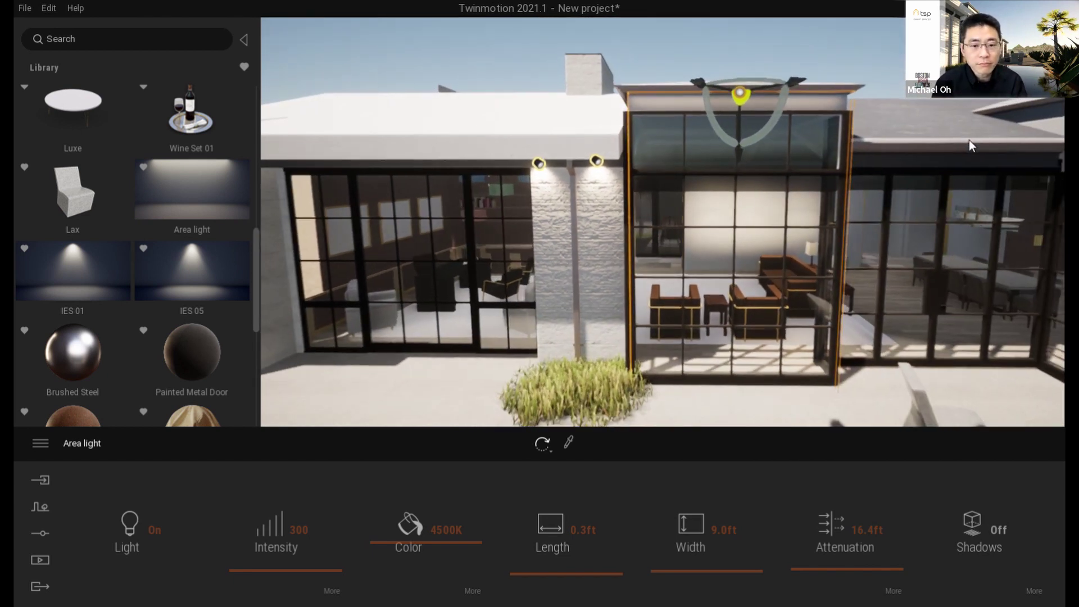
{"action": "key", "text": "Escape"}
{"action": "left_click_drag", "start_coordinate": [1013, 164], "coordinate": [553, 105]}
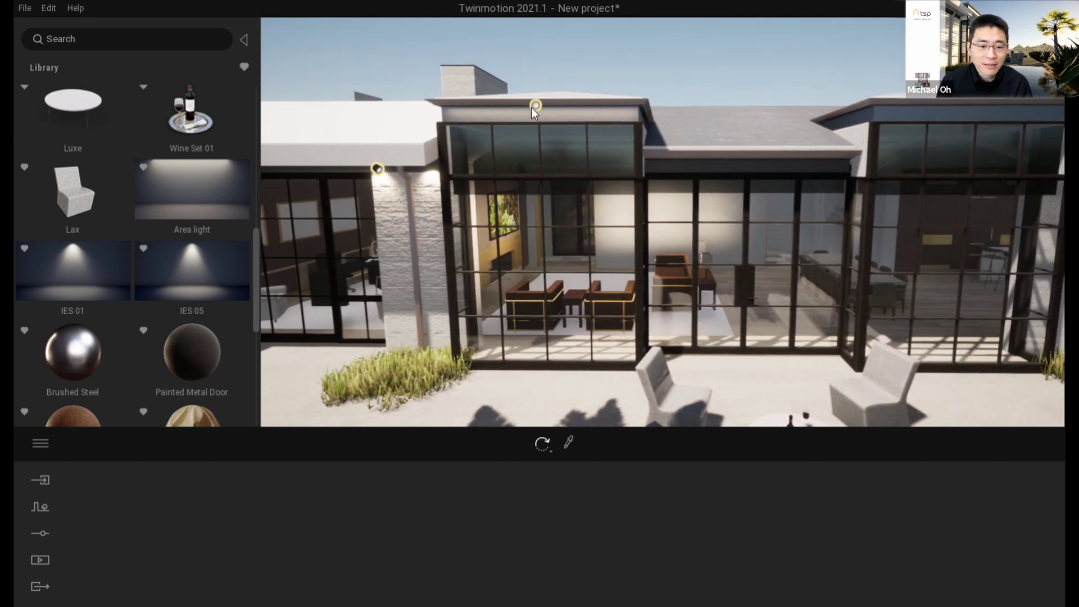
{"action": "left_click", "coordinate": [531, 107]}
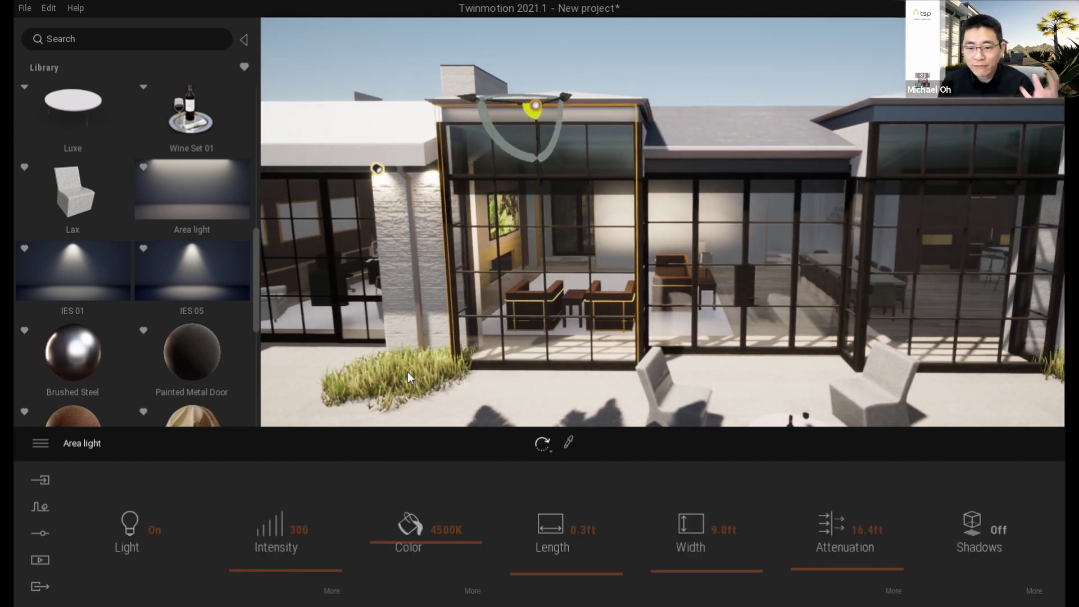
{"action": "left_click_drag", "start_coordinate": [535, 110], "coordinate": [969, 101], "text": "shift"}
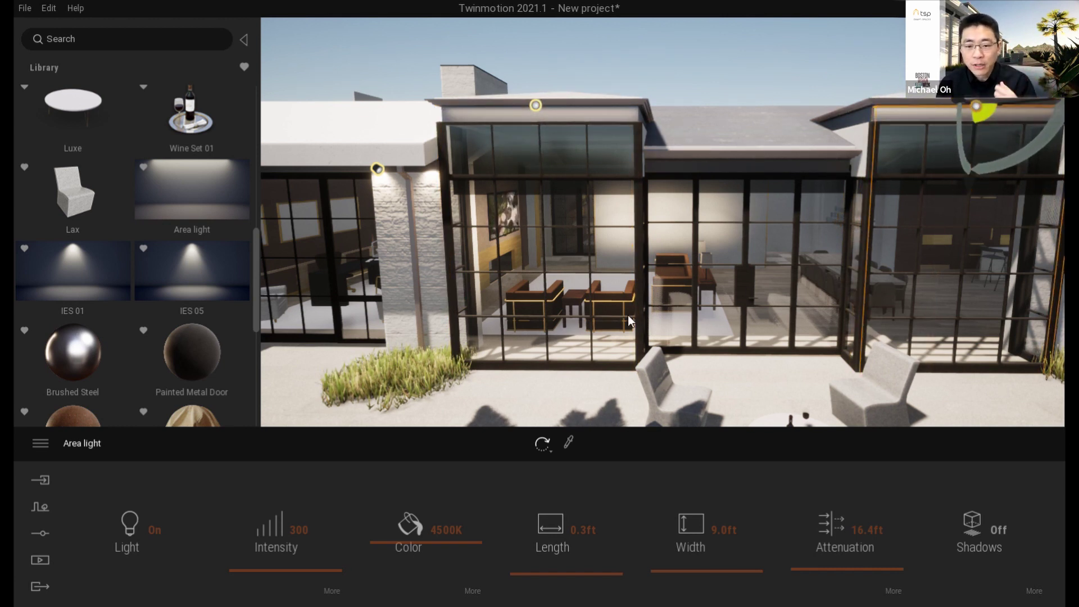
- Place an IES 01 light on the ground in the planting bed, beside the agave near the low wall
{"action": "key", "text": "a"}
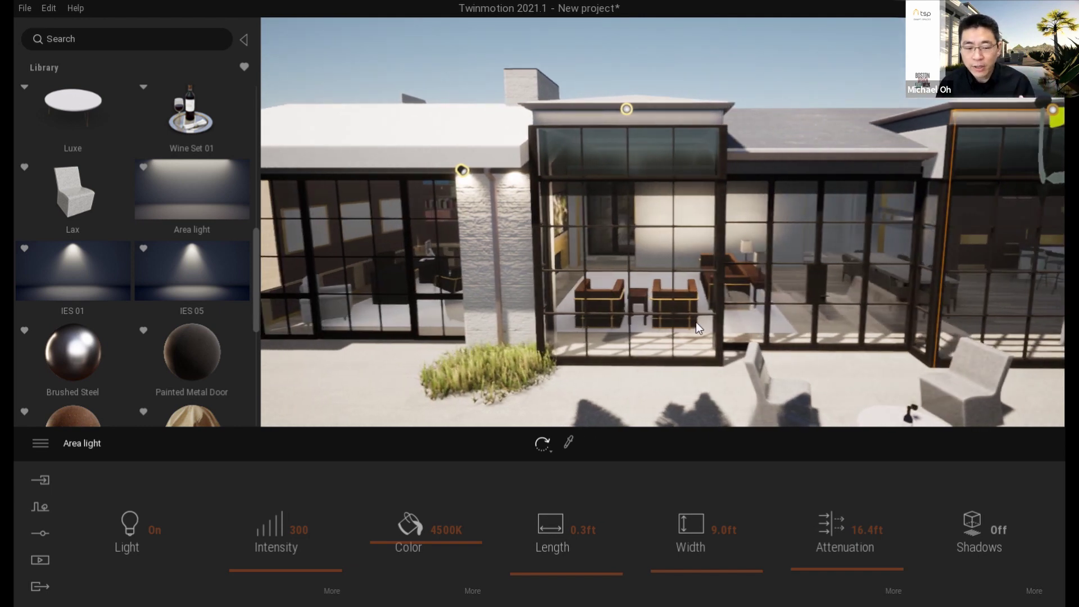
{"action": "key", "text": "s"}
{"action": "key", "text": "s"}
{"action": "right_click_drag", "start_coordinate": [649, 326], "coordinate": [433, 416]}
{"action": "right_click_drag", "start_coordinate": [663, 257], "coordinate": [676, 336]}
{"action": "left_click_drag", "start_coordinate": [80, 258], "coordinate": [722, 341]}
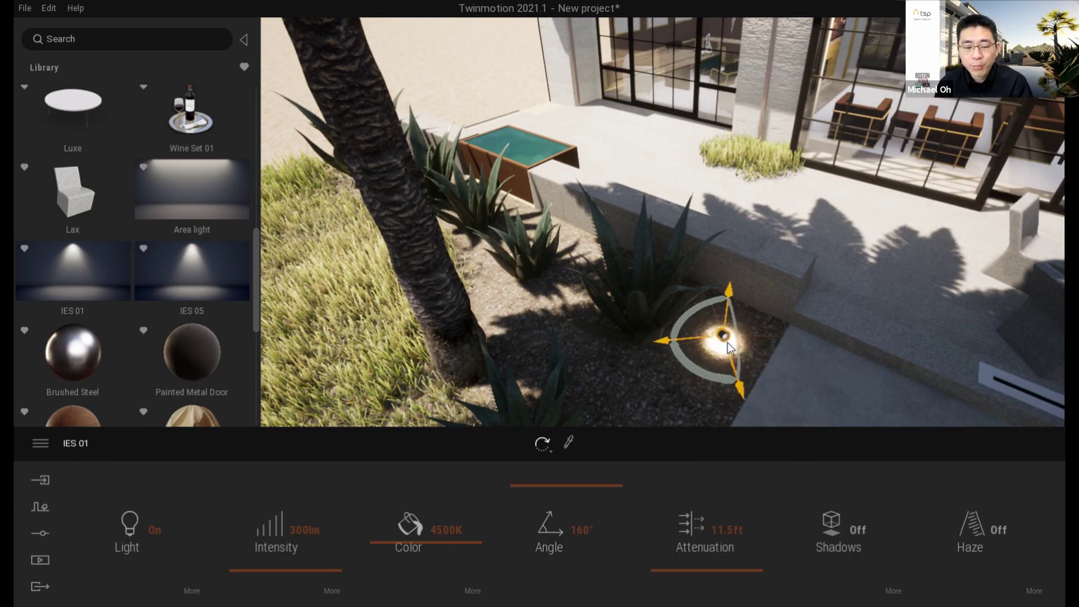
- Rotate the planting bed's IES 01 light 180 degrees to point upward and set its intensity to 10 lm
{"action": "left_click", "coordinate": [693, 309]}
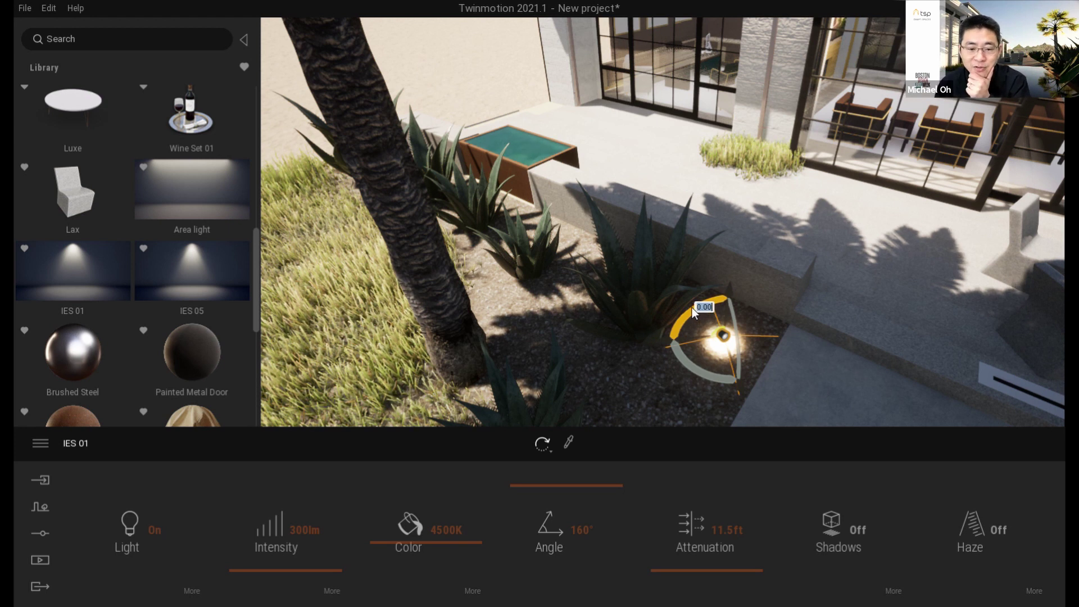
{"action": "scroll", "coordinate": [693, 308], "scroll_direction": "up", "scroll_amount": 1}
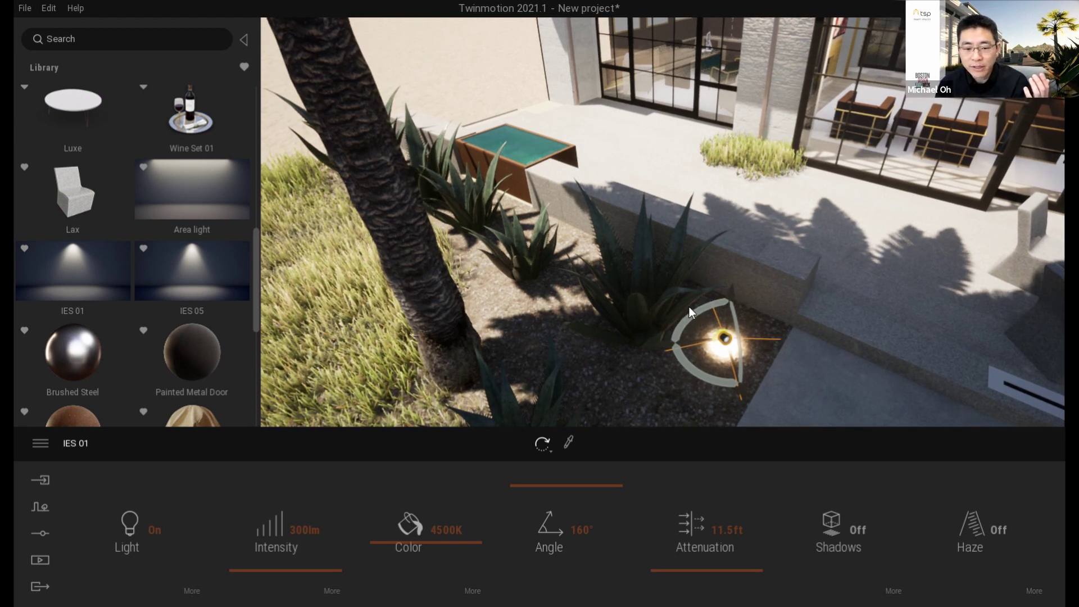
{"action": "left_click", "coordinate": [698, 310]}
{"action": "type", "text": "180"}
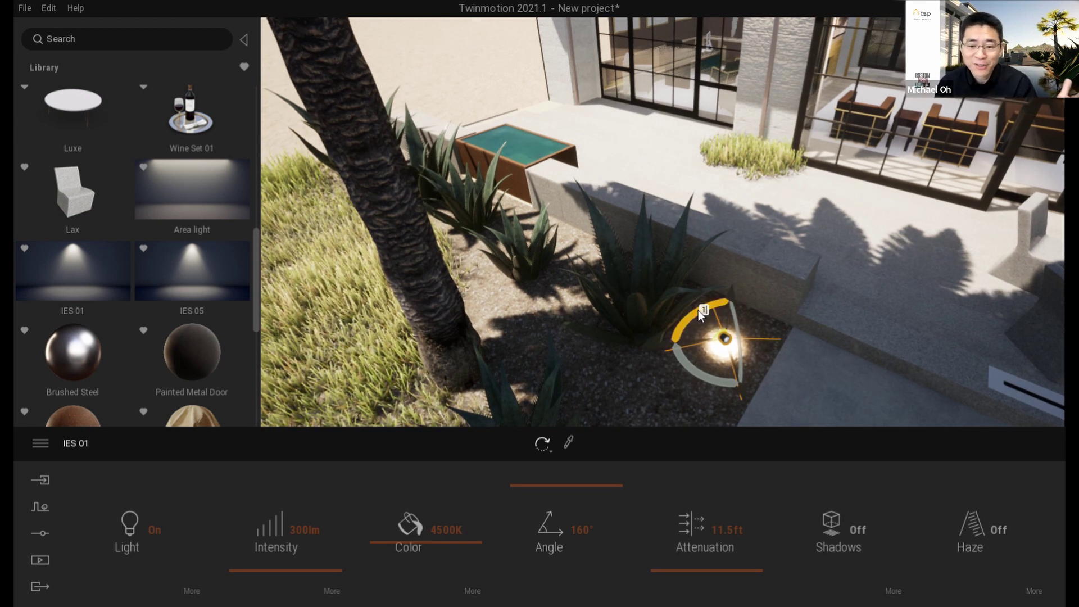
{"action": "key", "text": "Return"}
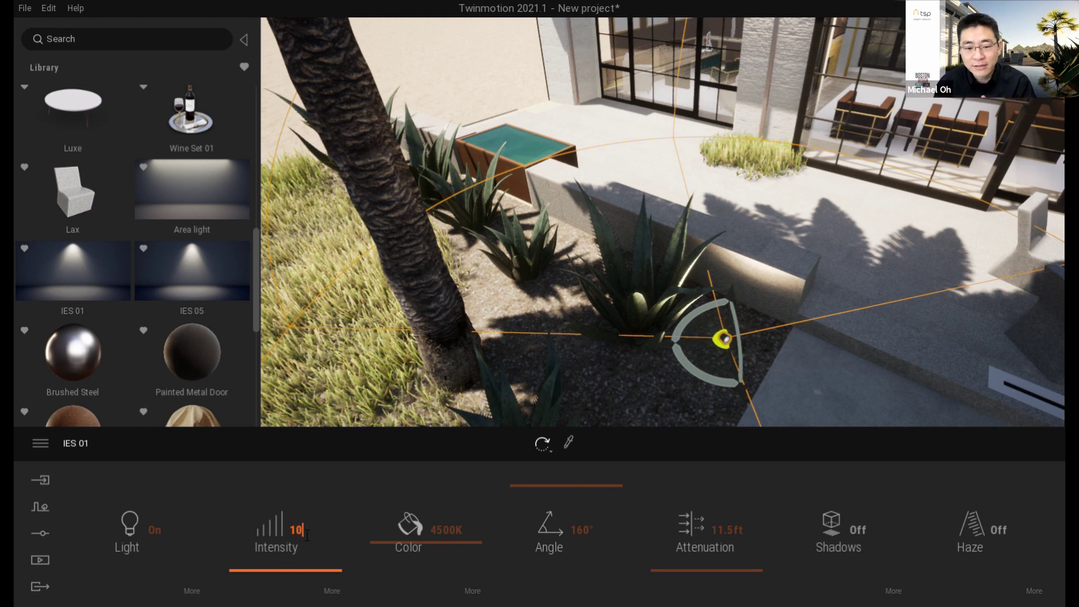
{"action": "left_click", "coordinate": [306, 534]}
{"action": "type", "text": "10"}
{"action": "key", "text": "Return"}
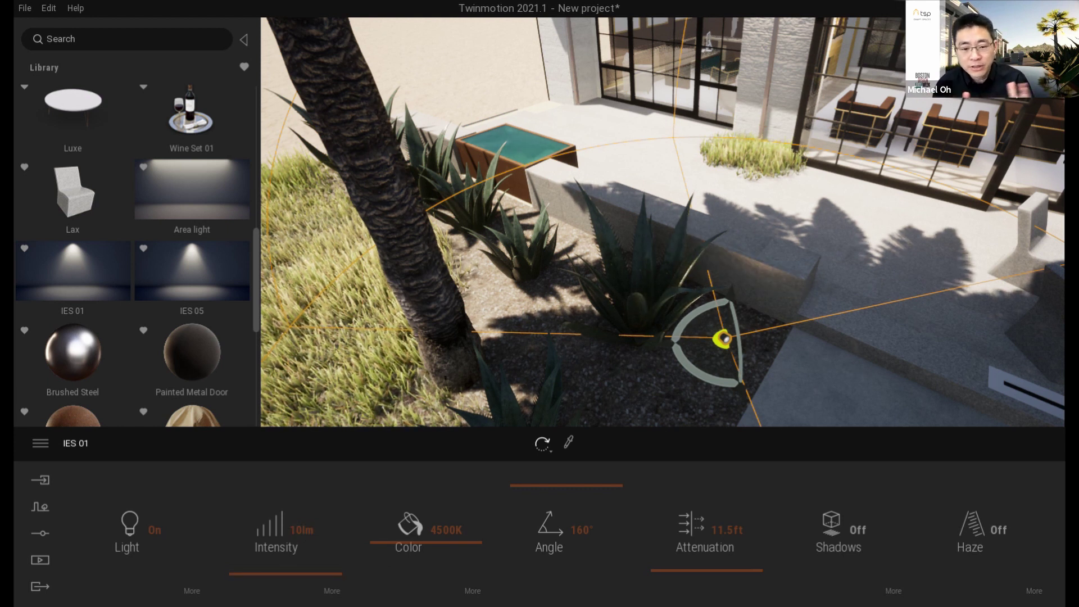
- Hide the five exterior lights together: the three IES 01 lights and the two area lights
{"action": "left_click", "coordinate": [1050, 39]}
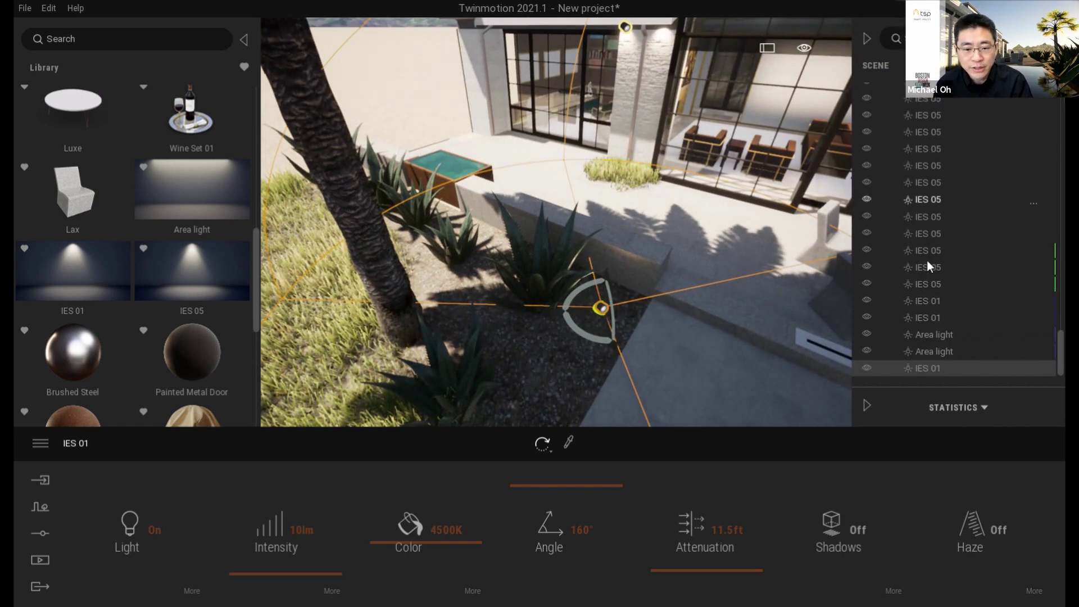
{"action": "key", "text": "d"}
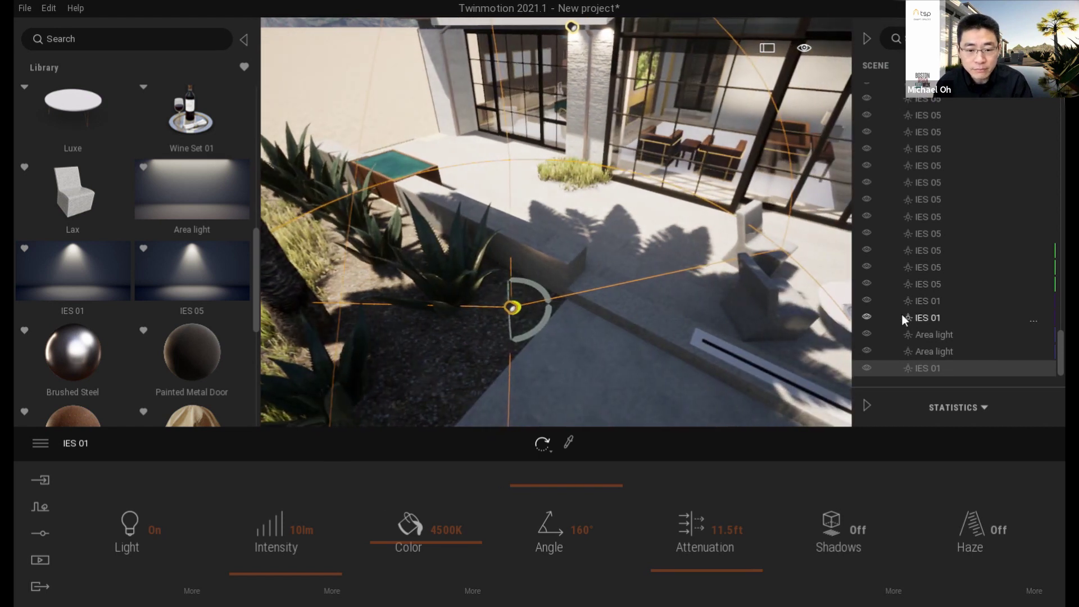
{"action": "left_click", "coordinate": [923, 333], "text": "shift"}
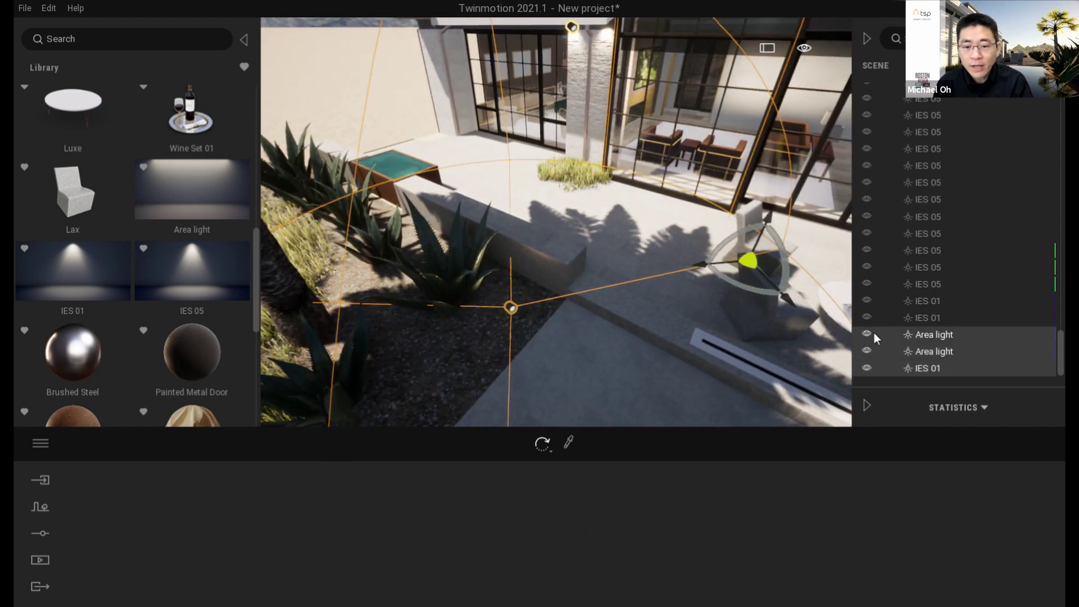
{"action": "left_click", "coordinate": [939, 301]}
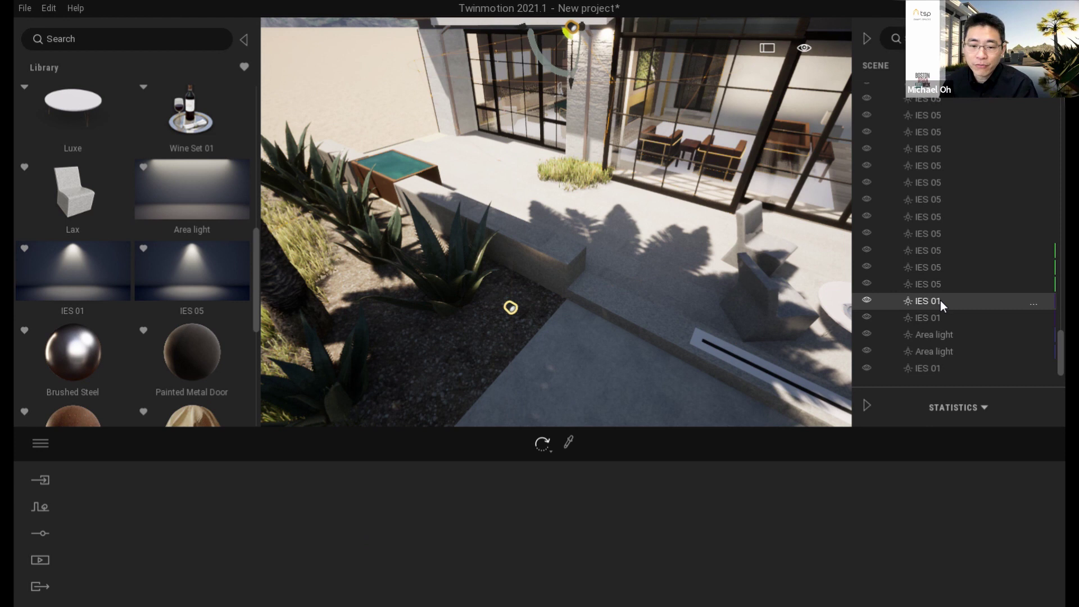
{"action": "left_click", "coordinate": [941, 369], "text": "shift"}
{"action": "left_click", "coordinate": [867, 301]}
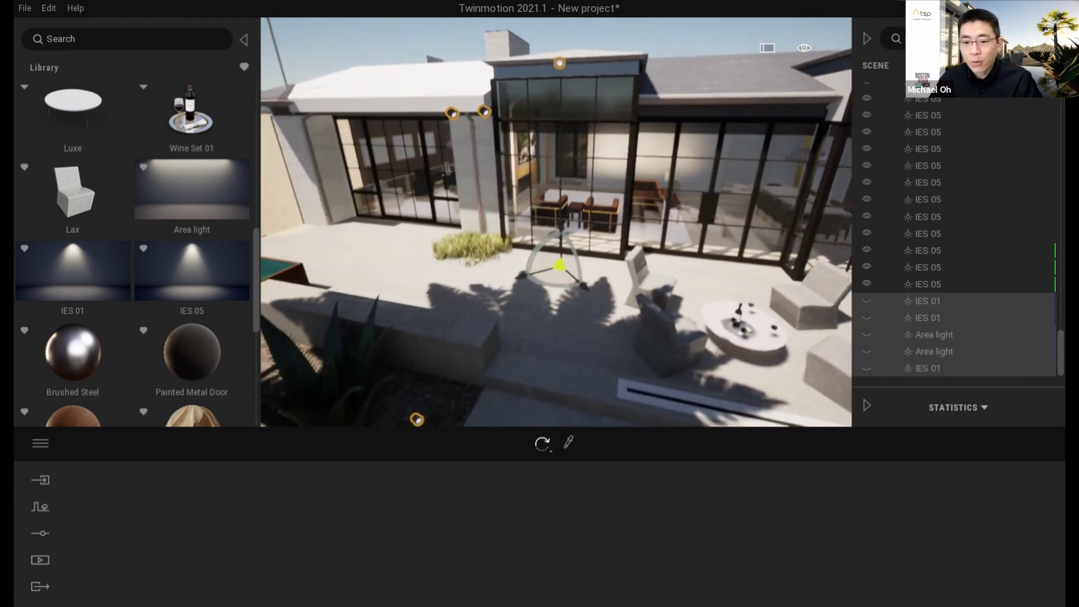
- Set the scene's time of day to 04:09
{"action": "right_click_drag", "start_coordinate": [692, 317], "coordinate": [693, 291]}
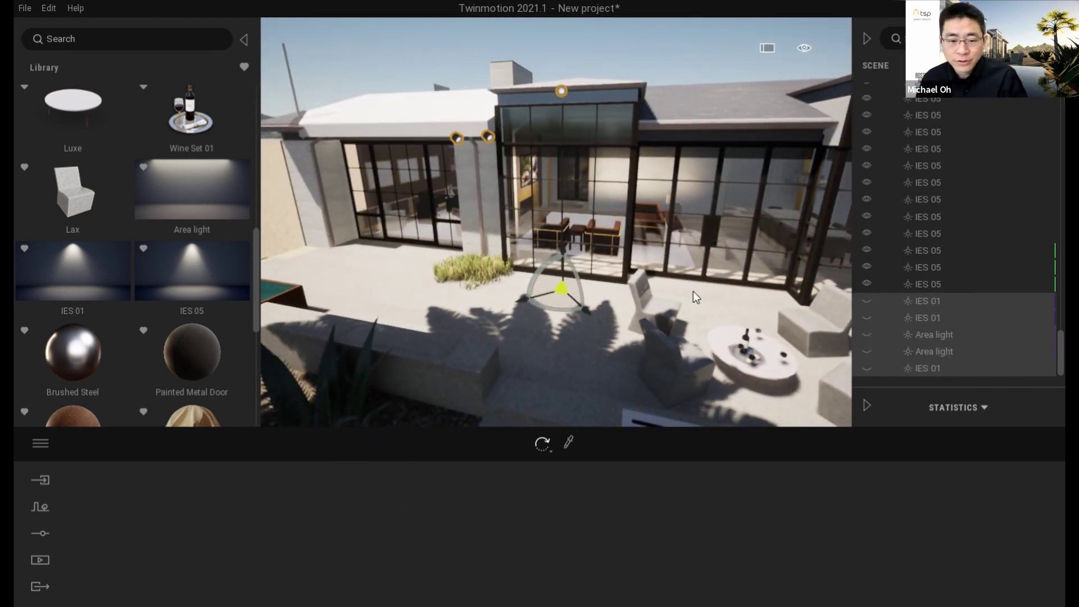
{"action": "left_click", "coordinate": [718, 310]}
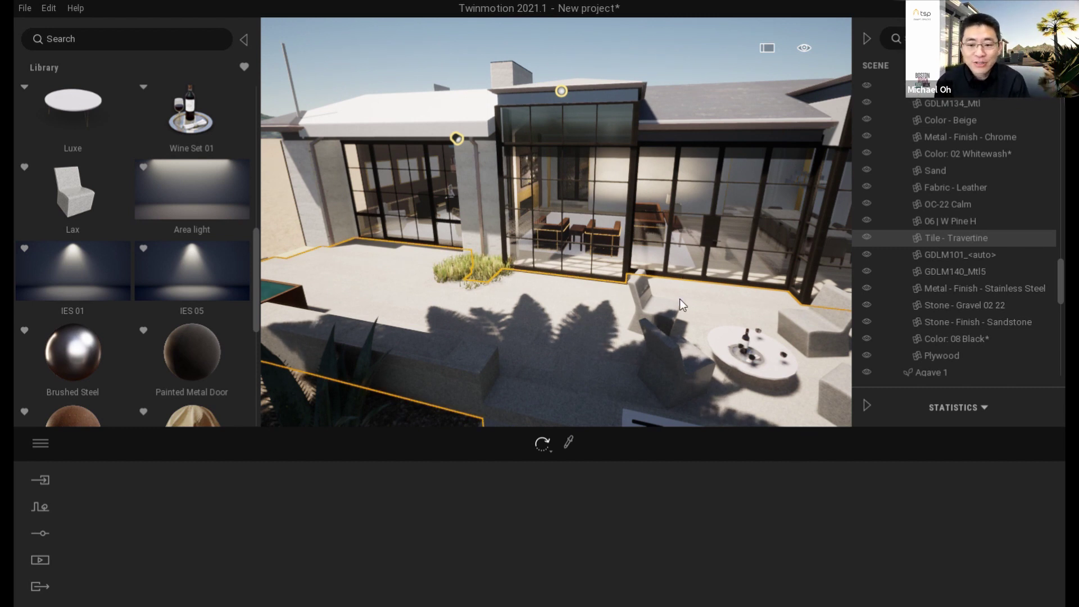
{"action": "right_click_drag", "start_coordinate": [719, 299], "coordinate": [780, 282]}
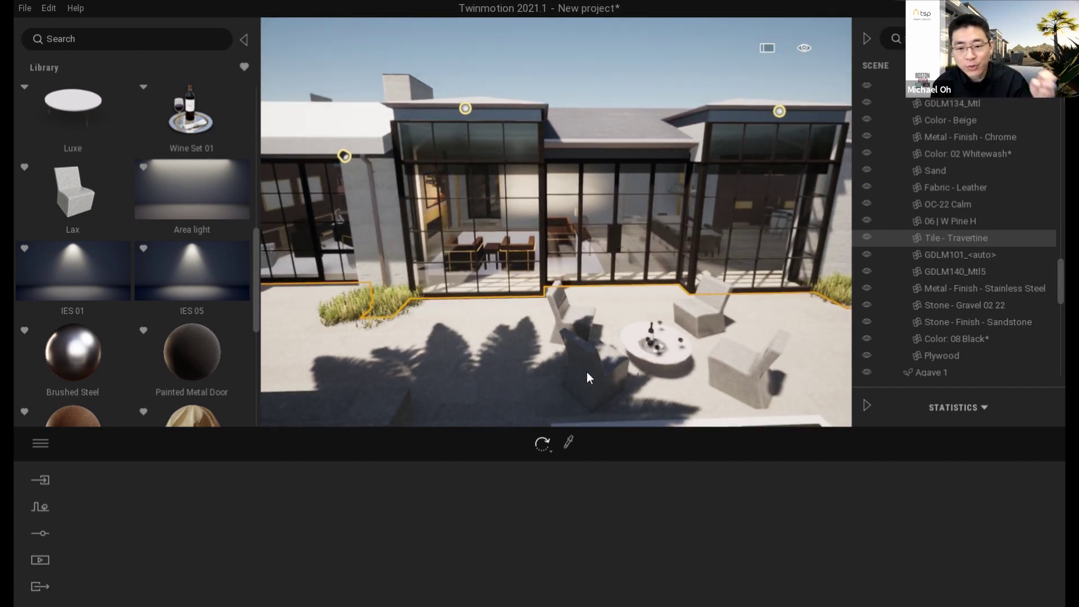
{"action": "key", "text": "a"}
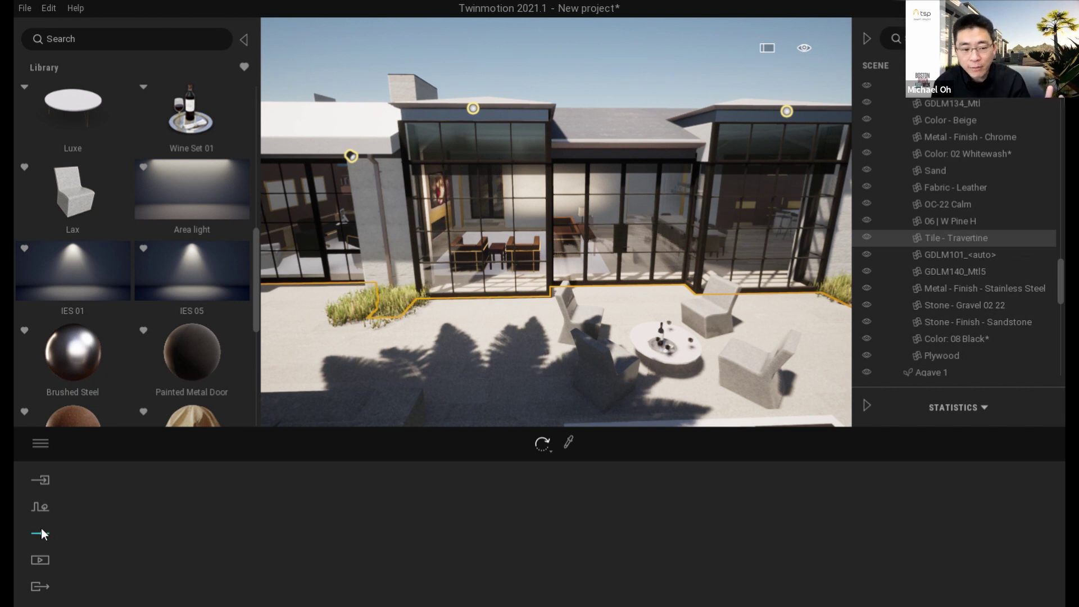
{"action": "key", "text": "s"}
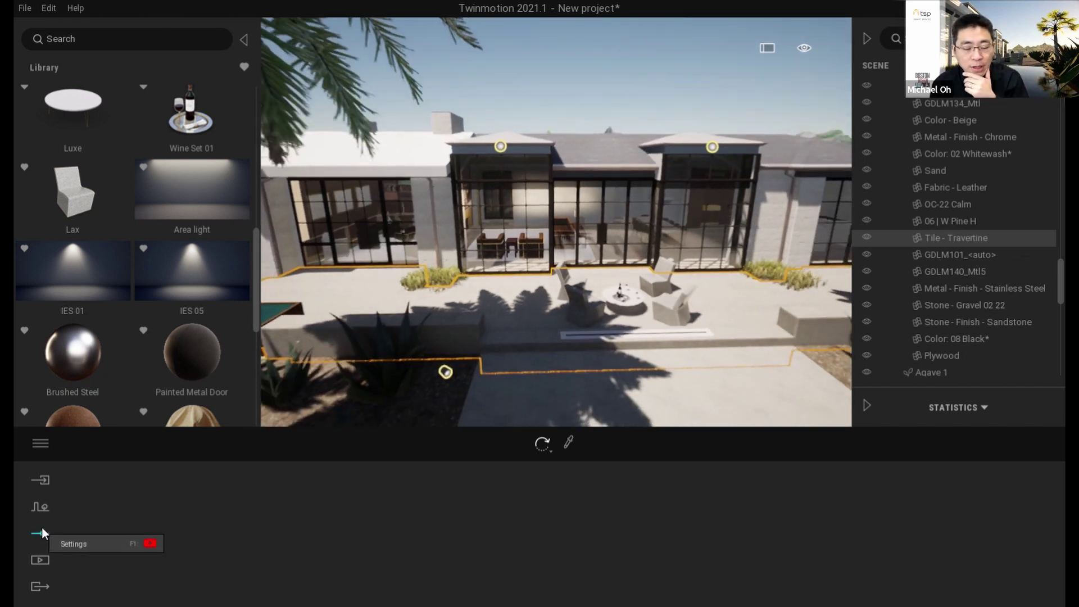
{"action": "key", "text": "s"}
{"action": "left_click", "coordinate": [622, 68]}
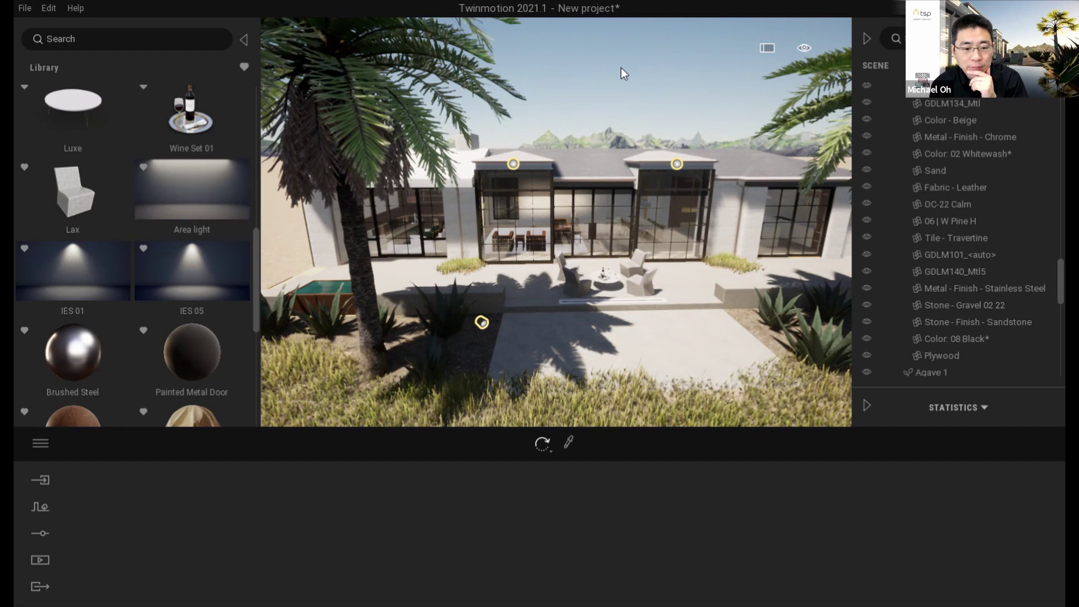
{"action": "left_click", "coordinate": [44, 535]}
{"action": "left_click", "coordinate": [337, 525]}
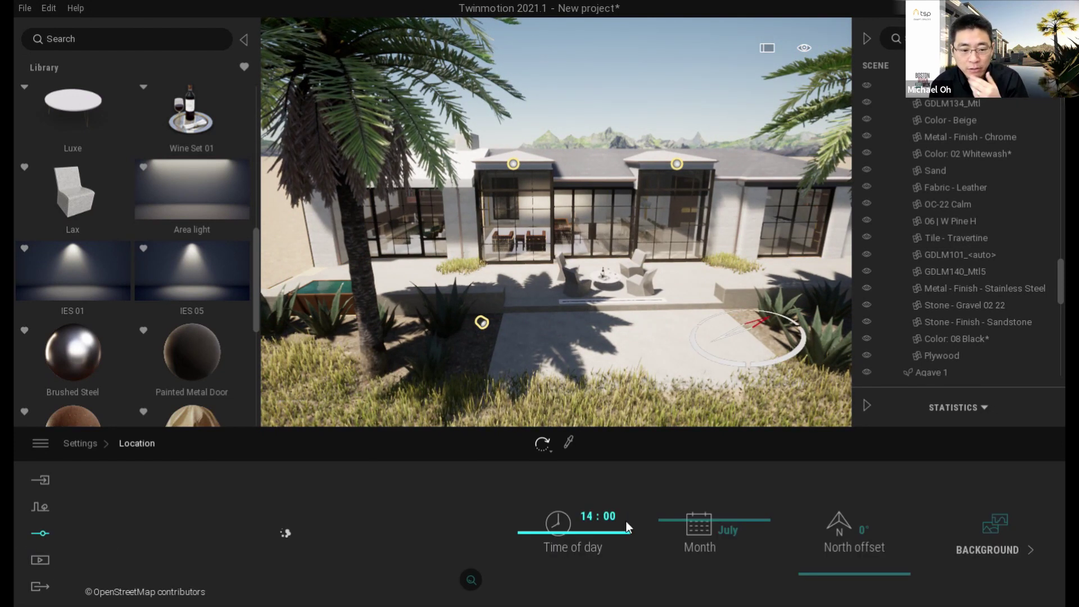
{"action": "left_click_drag", "start_coordinate": [525, 530], "coordinate": [530, 499]}
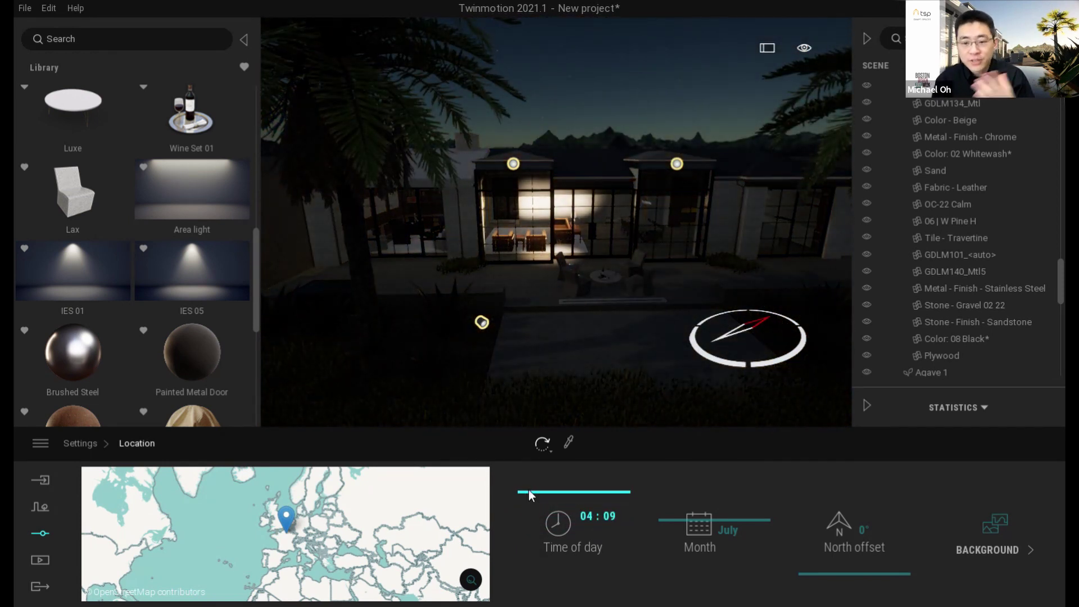
- Examine the house at night with the exterior lights hidden, from the garden down to a low view across the pool
{"action": "key", "text": "a"}
{"action": "key", "text": "a"}
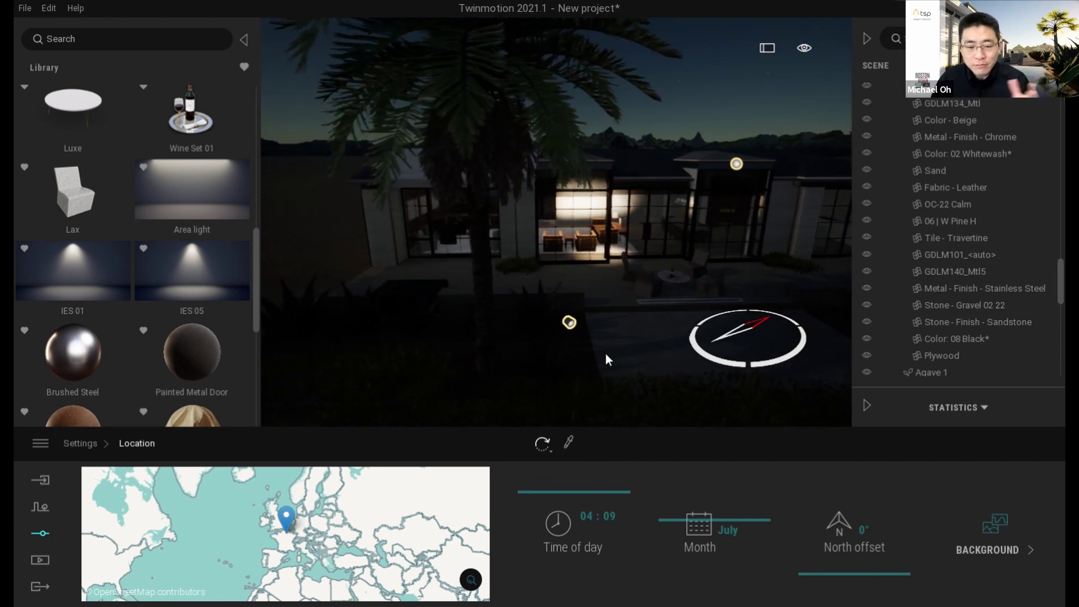
{"action": "right_click_drag", "start_coordinate": [675, 286], "coordinate": [843, 247]}
{"action": "key", "text": "a"}
{"action": "key", "text": "w"}
{"action": "key", "text": "e"}
{"action": "key", "text": "a"}
{"action": "key", "text": "a"}
{"action": "key", "text": "w"}
{"action": "right_click_drag", "start_coordinate": [645, 203], "coordinate": [571, 208]}
{"action": "right_click_drag", "start_coordinate": [677, 293], "coordinate": [698, 293]}
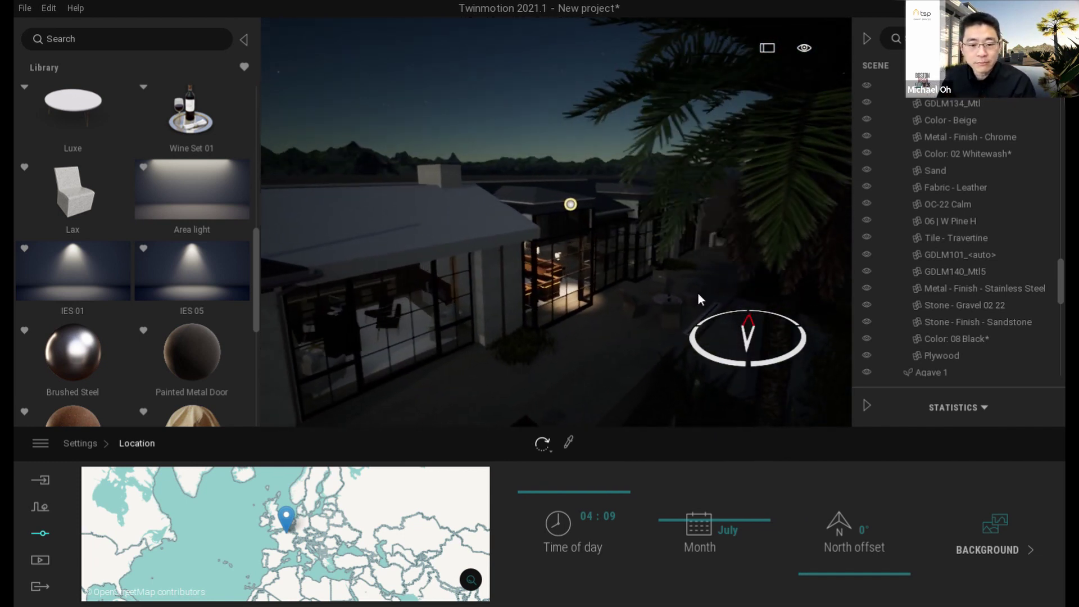
{"action": "key", "text": "q"}
{"action": "key", "text": "q"}
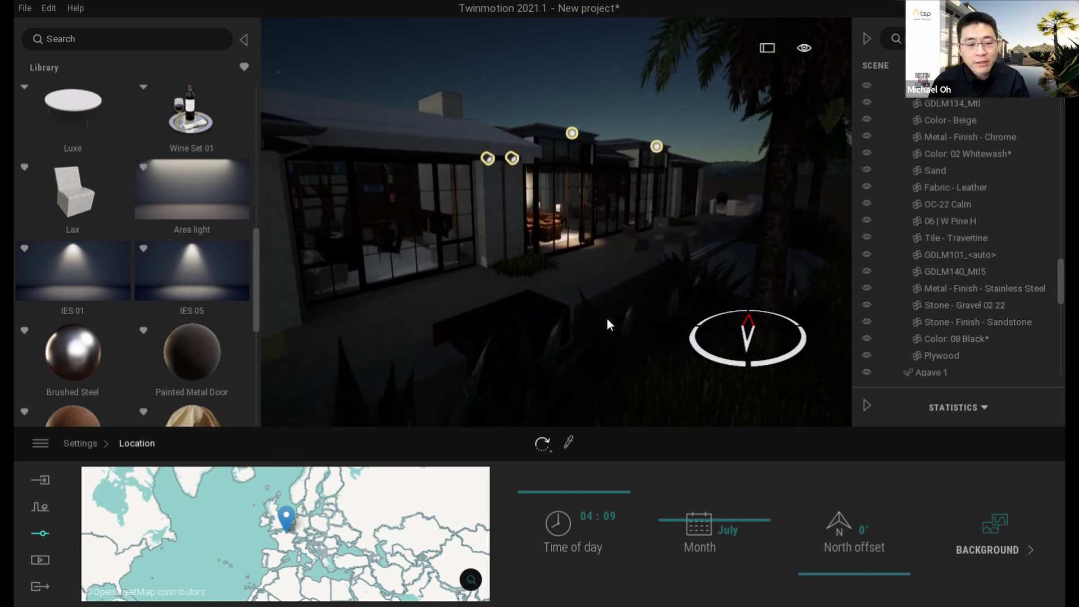
{"action": "key", "text": "Up"}
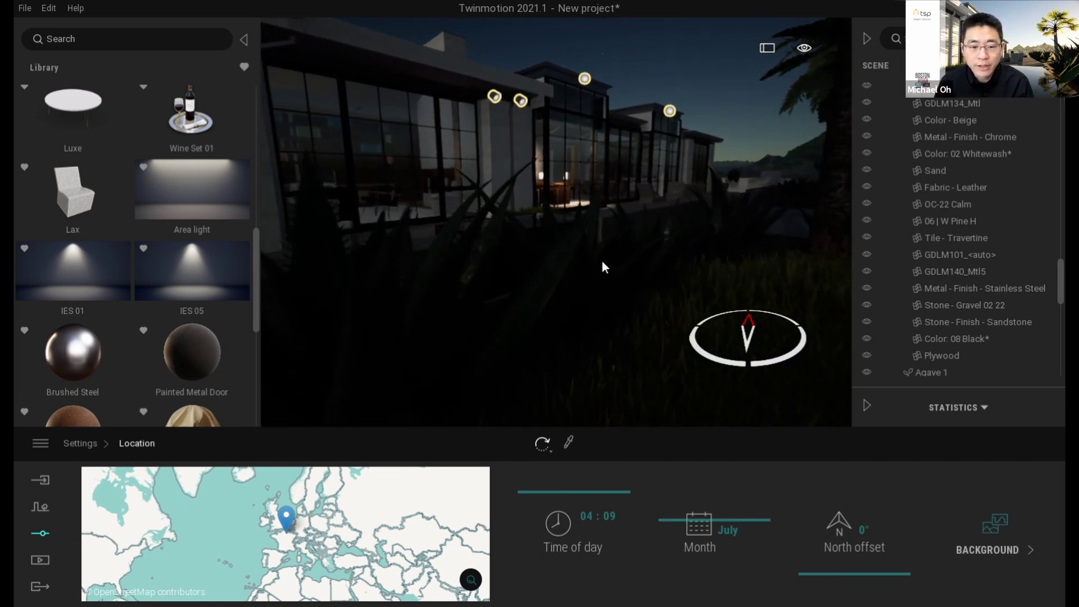
{"action": "key", "text": "Up"}
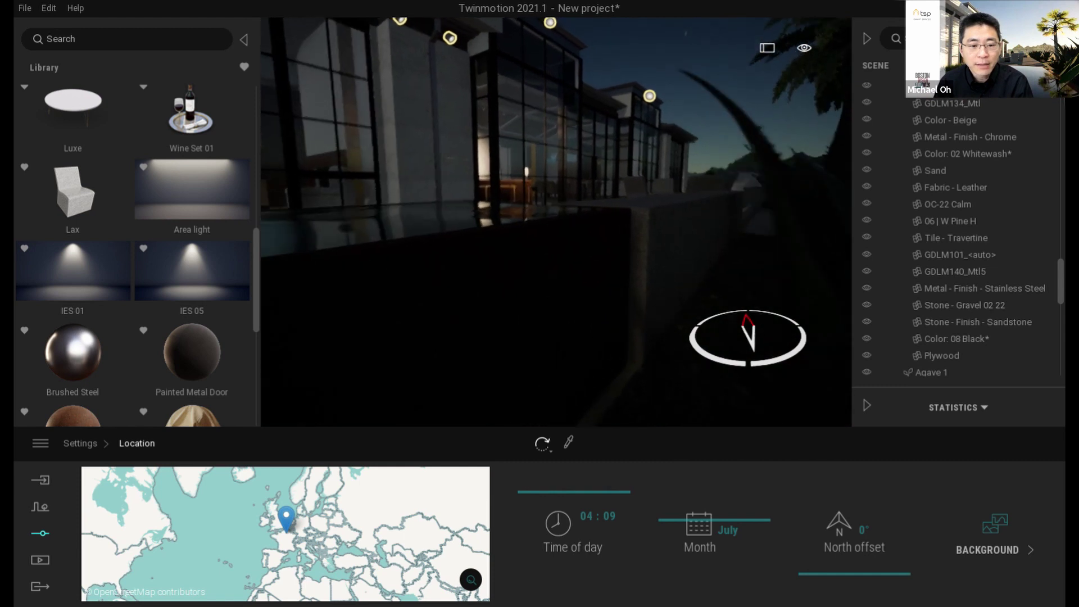
{"action": "right_click_drag", "start_coordinate": [636, 288], "coordinate": [674, 251]}
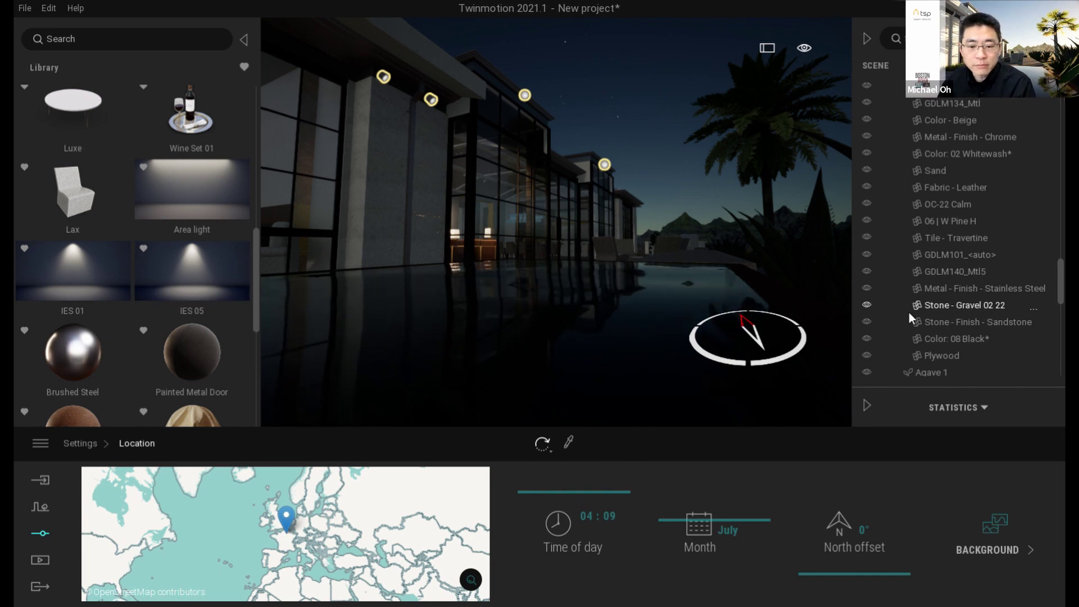
- Show the three IES 01 lights and two area lights again, then deselect them
{"action": "scroll", "coordinate": [982, 323], "scroll_direction": "down", "scroll_amount": 3}
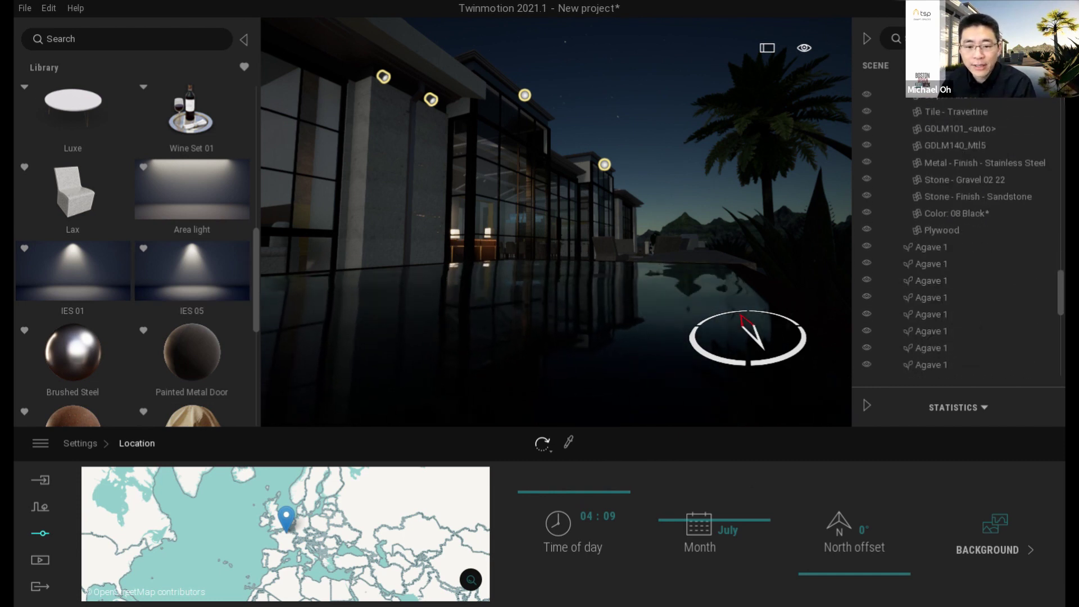
{"action": "left_click_drag", "start_coordinate": [1059, 317], "coordinate": [1054, 393]}
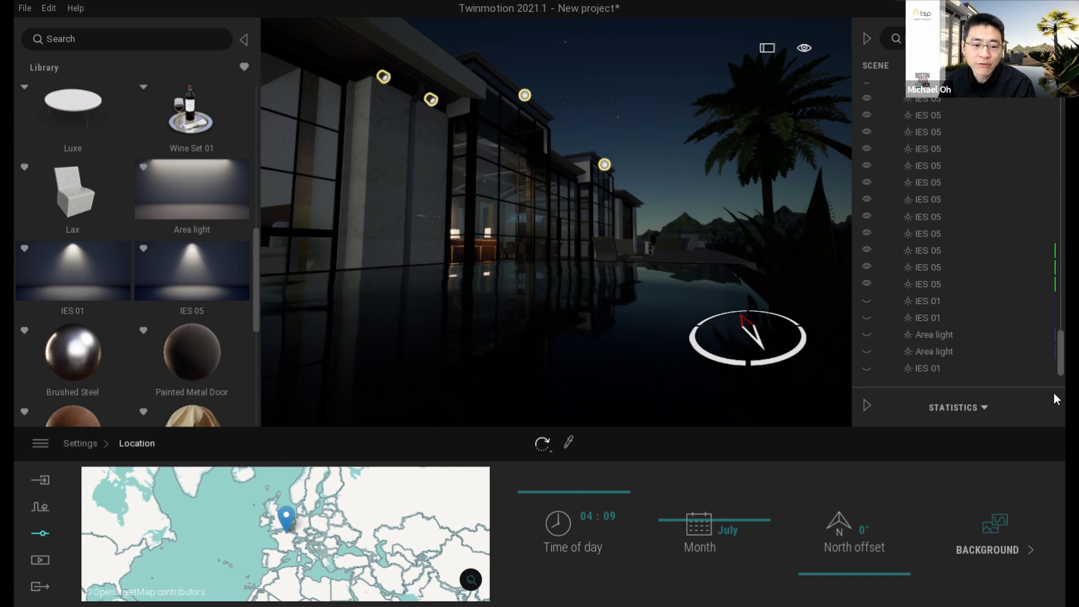
{"action": "mouse_move", "coordinate": [923, 300]}
{"action": "left_mouse_down"}
{"action": "mouse_move", "coordinate": [925, 368]}
{"action": "mouse_move", "coordinate": [921, 302]}
{"action": "left_mouse_up"}
{"action": "left_click", "coordinate": [923, 372], "text": "shift"}
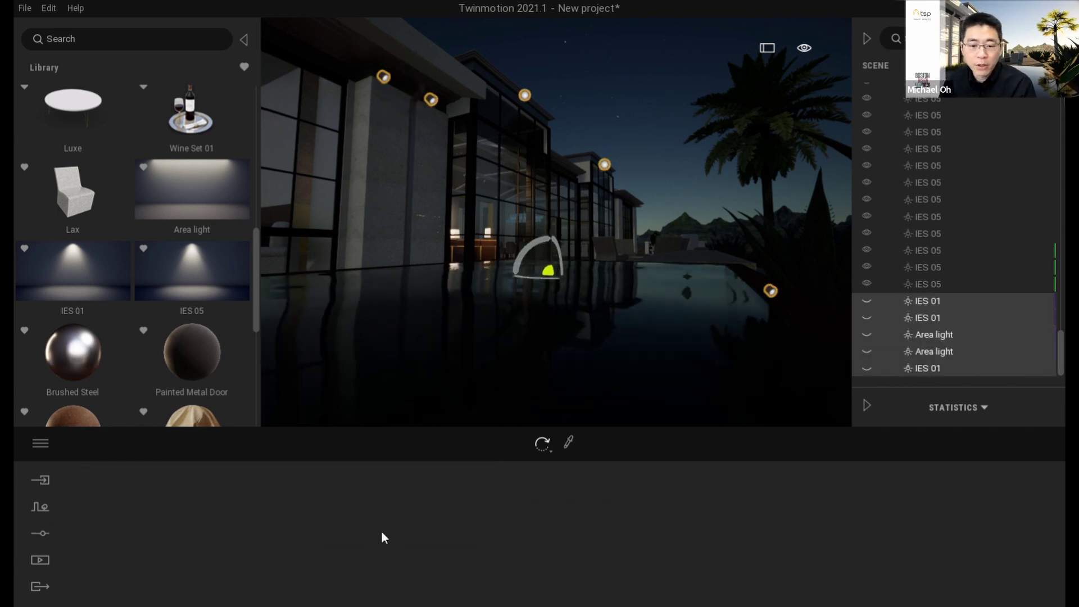
{"action": "left_click", "coordinate": [867, 300]}
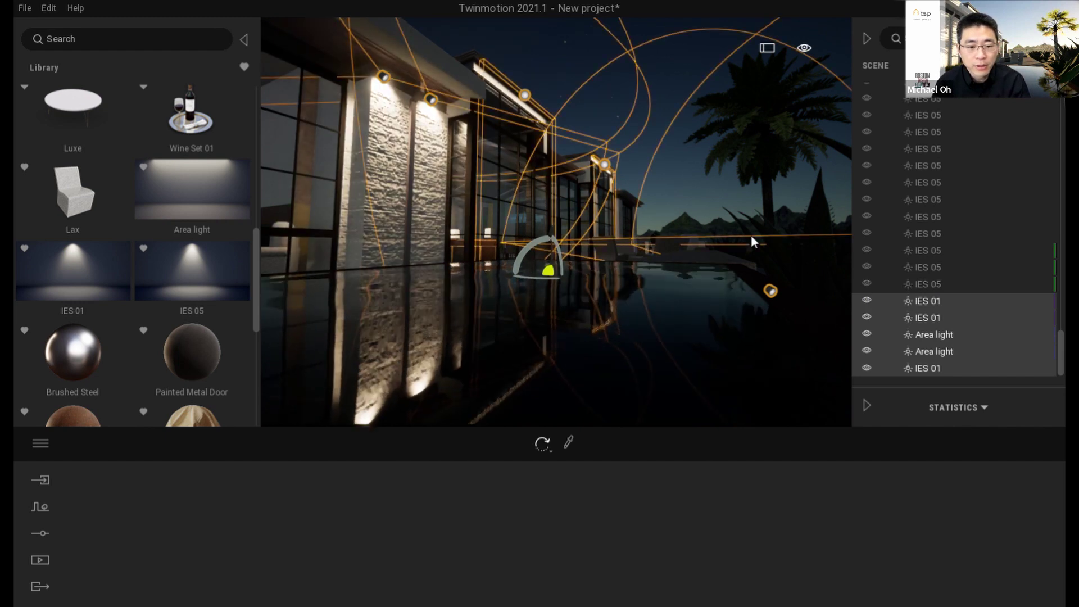
{"action": "left_click", "coordinate": [745, 182]}
{"action": "key", "text": "w"}
{"action": "right_click_drag", "start_coordinate": [814, 256], "coordinate": [793, 251]}
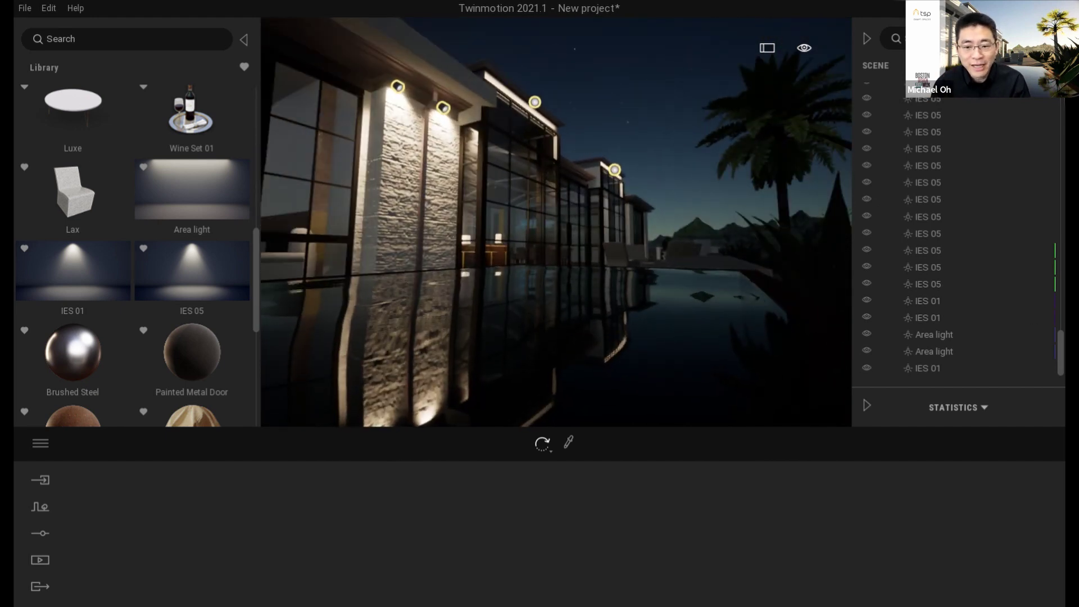
{"action": "scroll", "coordinate": [1052, 361], "scroll_direction": "up", "scroll_amount": 2}
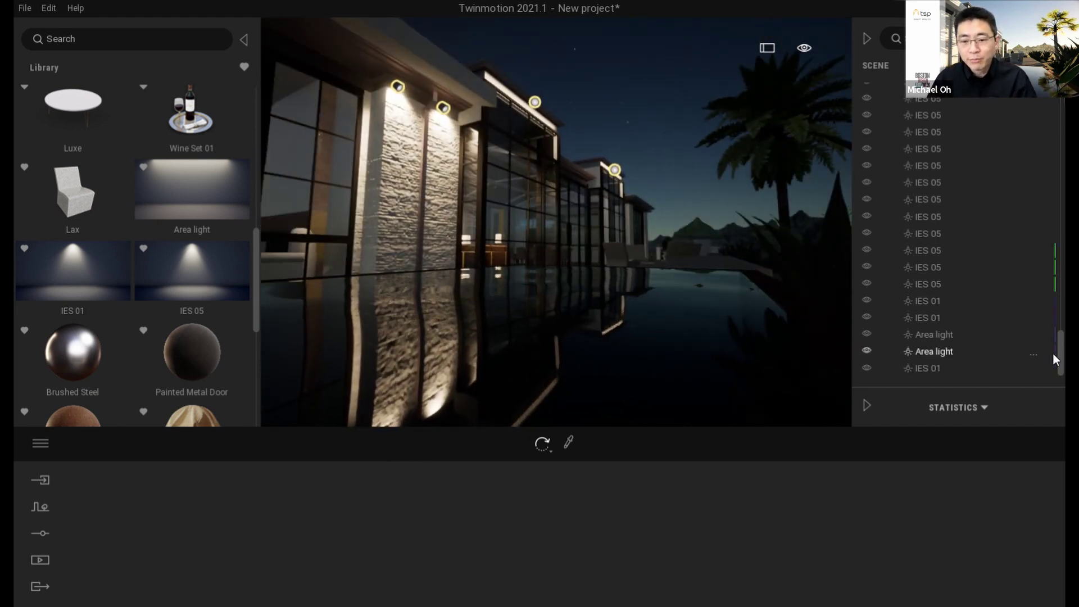
{"action": "scroll", "coordinate": [877, 365], "scroll_direction": "down", "scroll_amount": 2}
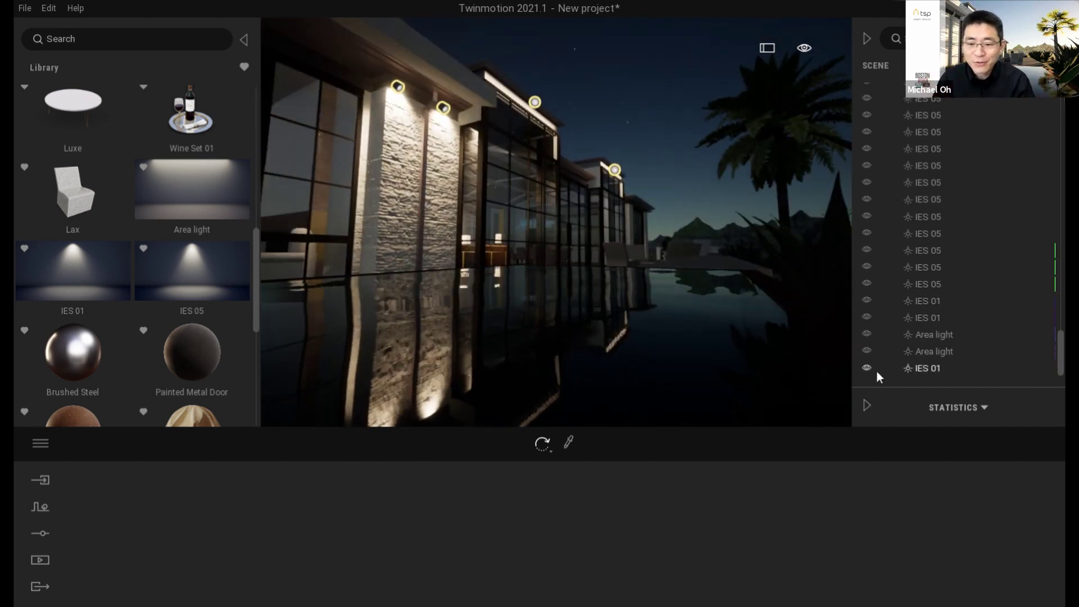
{"action": "left_click", "coordinate": [631, 229]}
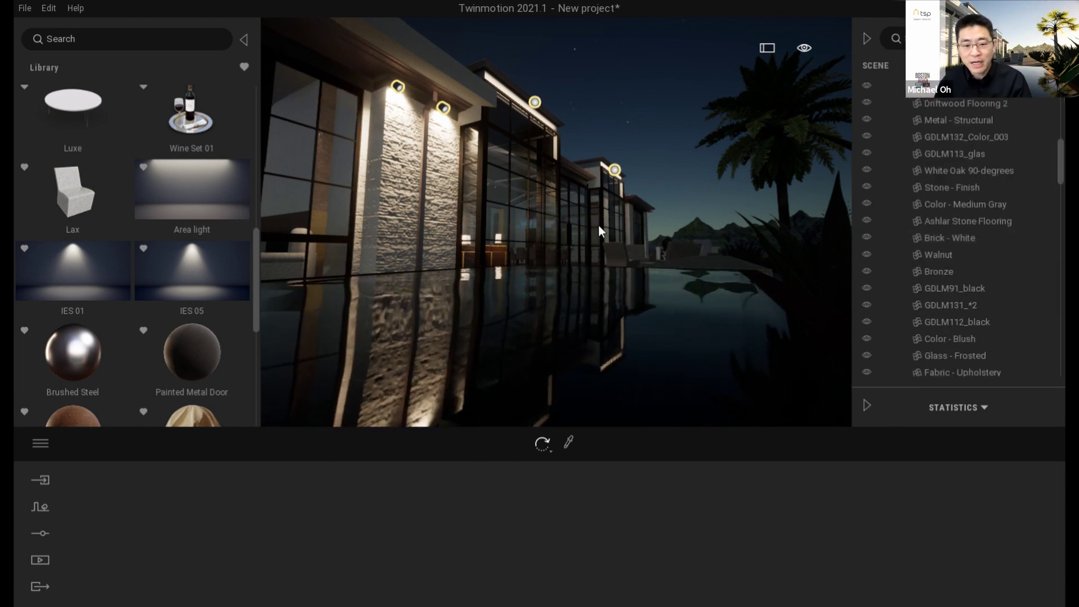
- Create two still images from the current night view across the pool
{"action": "left_click", "coordinate": [40, 533]}
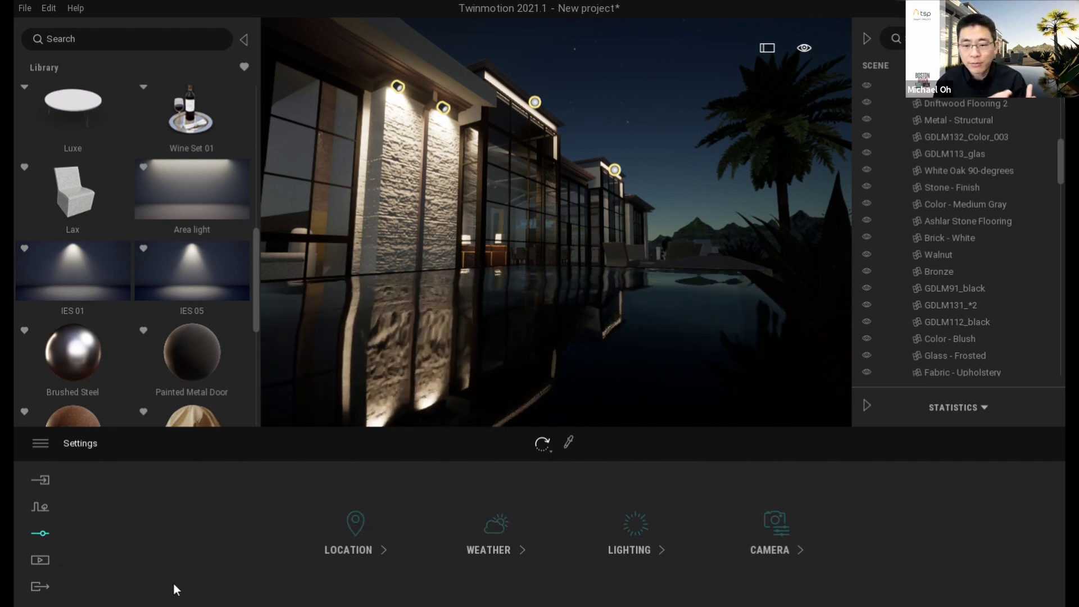
{"action": "left_click", "coordinate": [38, 559]}
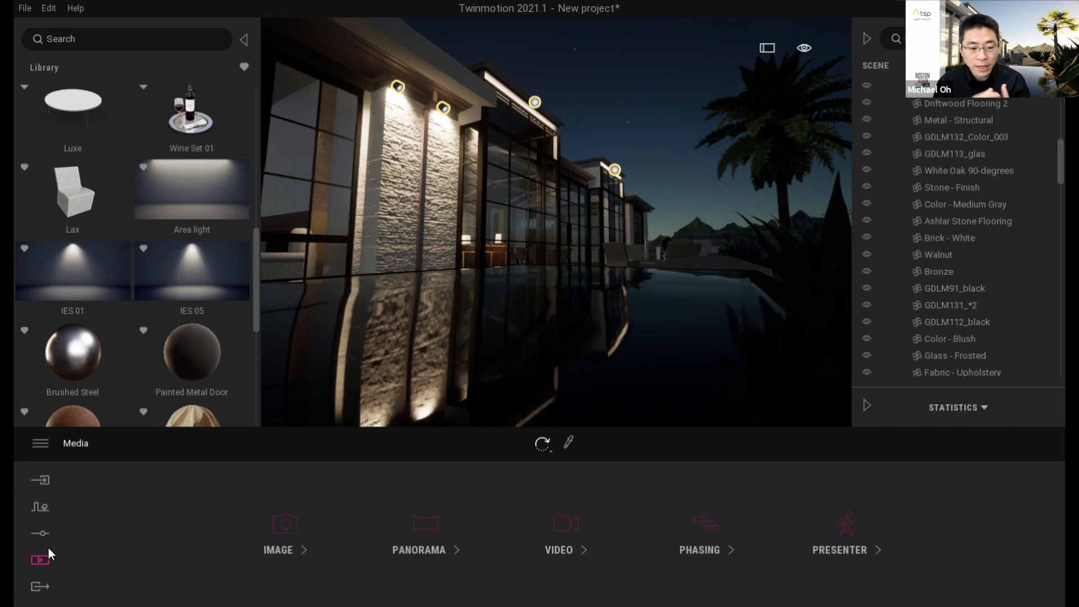
{"action": "left_click", "coordinate": [285, 525]}
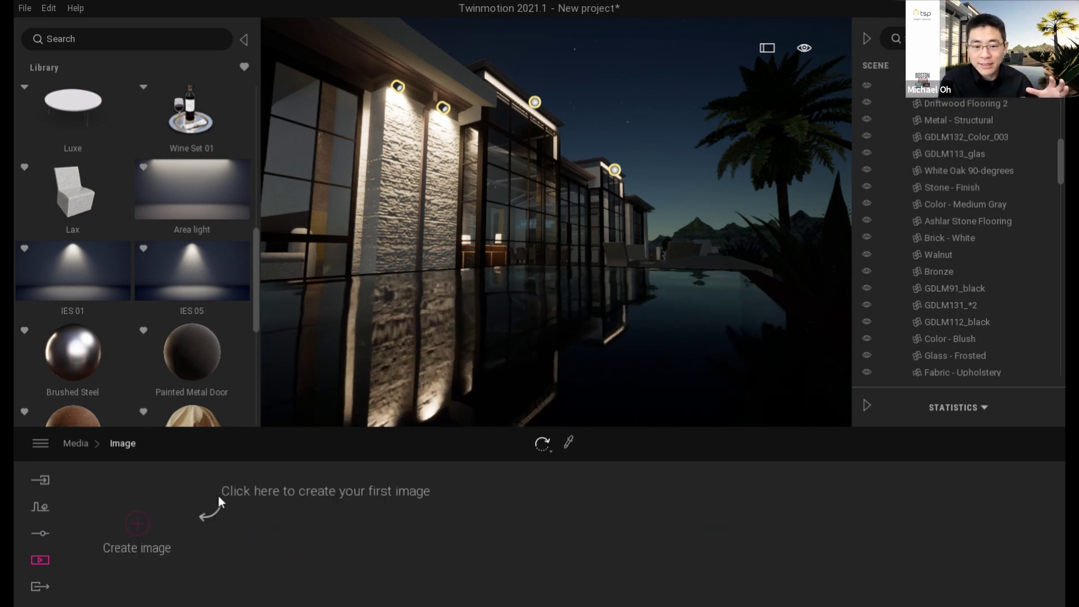
{"action": "left_click", "coordinate": [142, 520]}
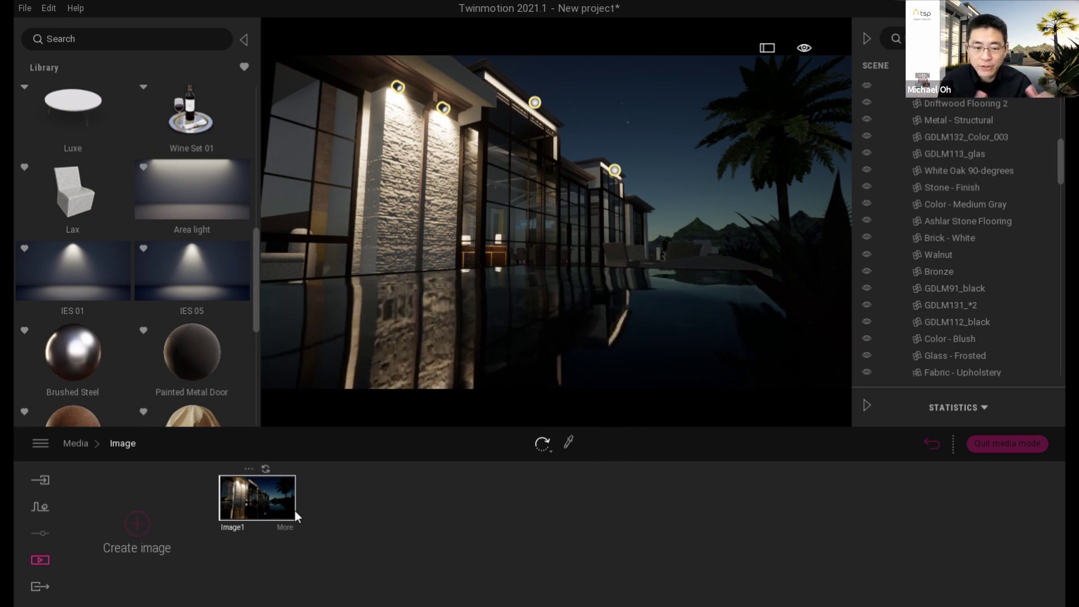
{"action": "left_click", "coordinate": [120, 526]}
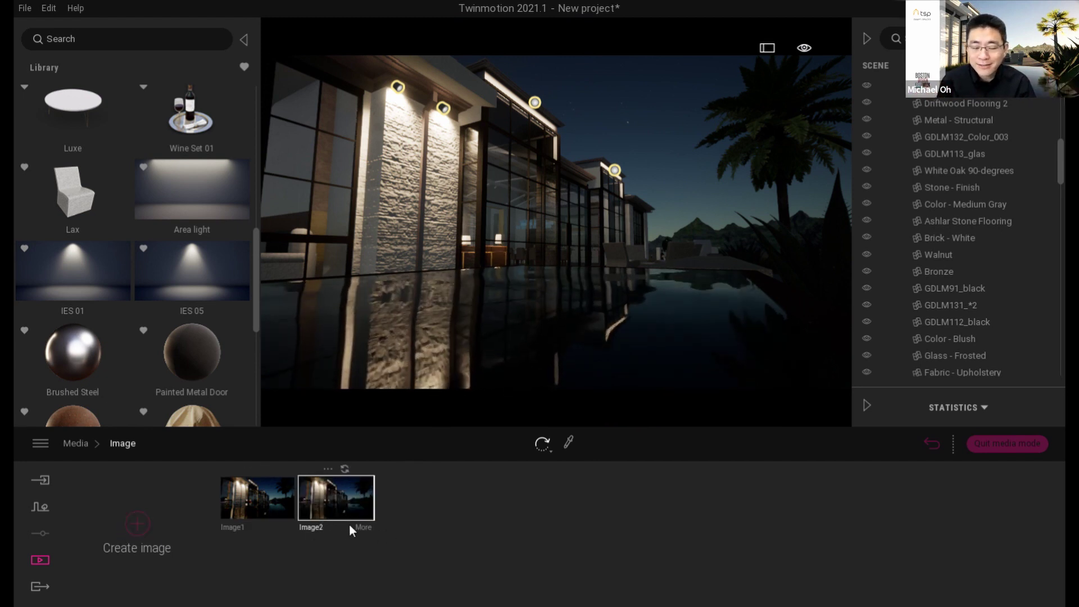
- Set Image2's time of day to 12:28 and its month to April
{"action": "left_click", "coordinate": [340, 498]}
{"action": "left_click", "coordinate": [304, 531]}
{"action": "left_click_drag", "start_coordinate": [596, 493], "coordinate": [604, 533]}
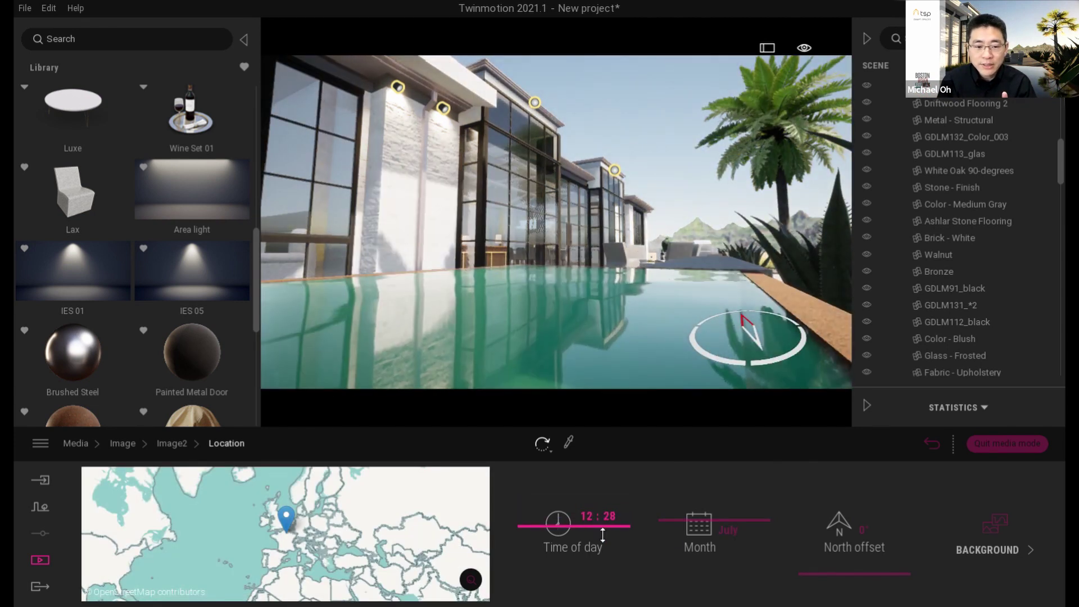
{"action": "left_click_drag", "start_coordinate": [703, 521], "coordinate": [716, 552]}
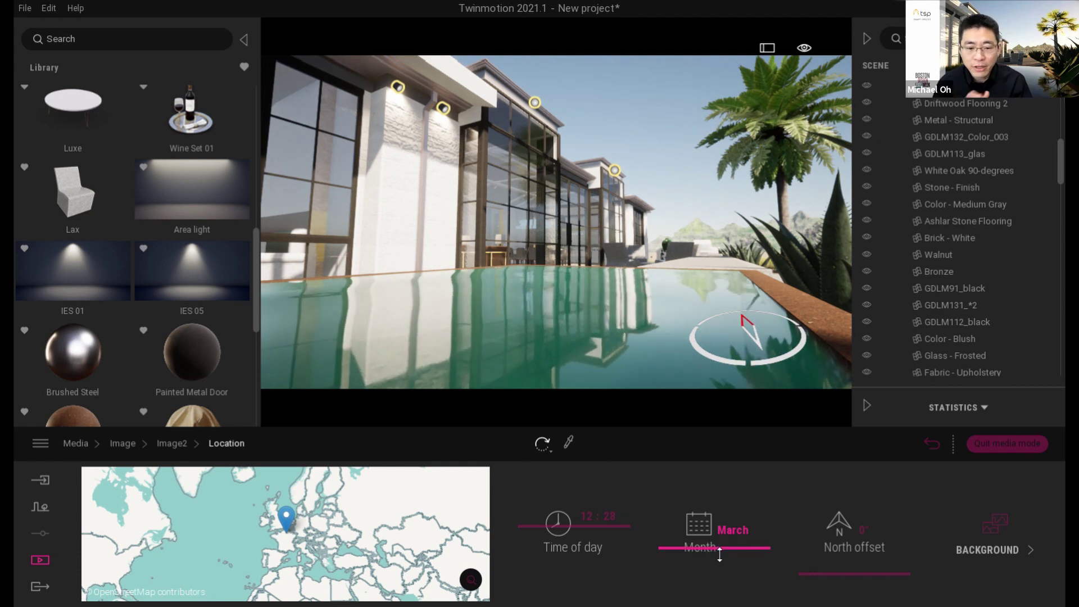
- Hide the three IES 01 lights and two area lights for the daytime view, then return to the image list
{"action": "scroll", "coordinate": [946, 326], "scroll_direction": "down", "scroll_amount": 3}
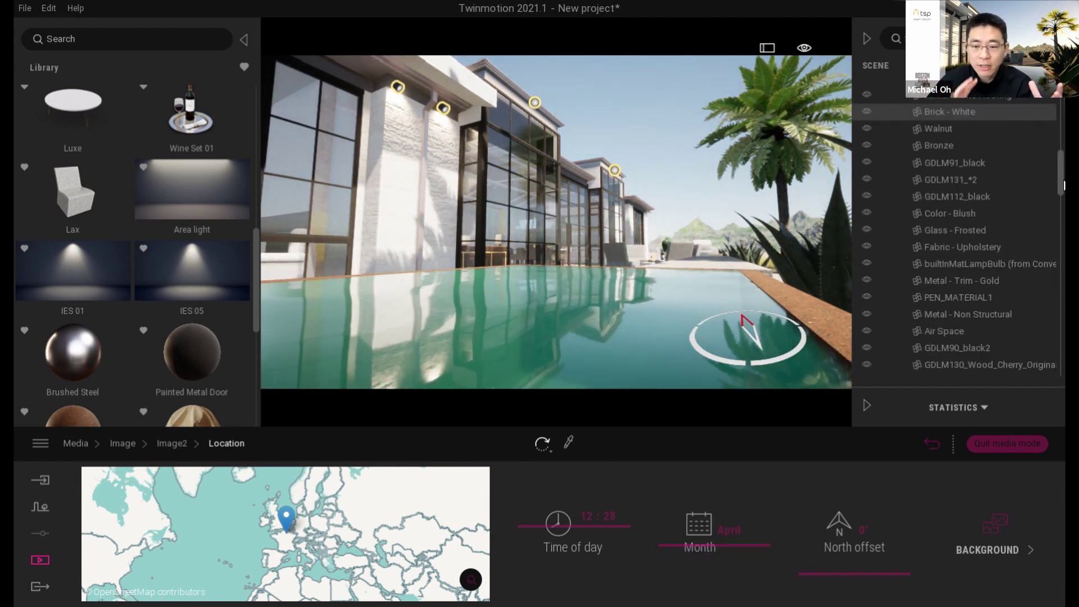
{"action": "scroll", "coordinate": [975, 364], "scroll_direction": "down", "scroll_amount": 10}
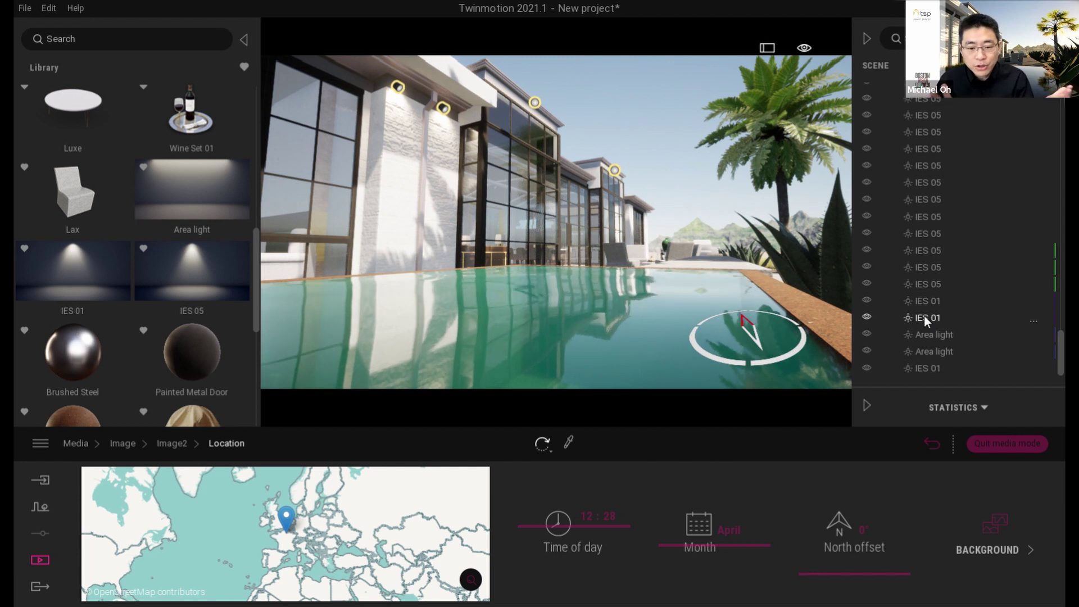
{"action": "left_click", "coordinate": [929, 300]}
{"action": "left_click", "coordinate": [922, 368], "text": "shift"}
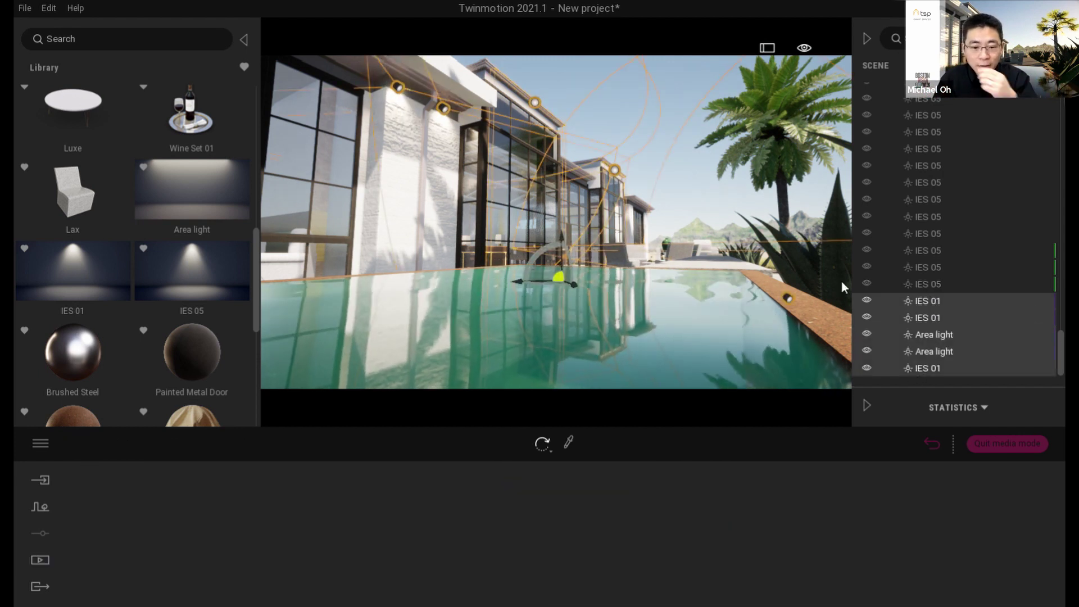
{"action": "left_click", "coordinate": [40, 559]}
{"action": "left_click", "coordinate": [308, 531]}
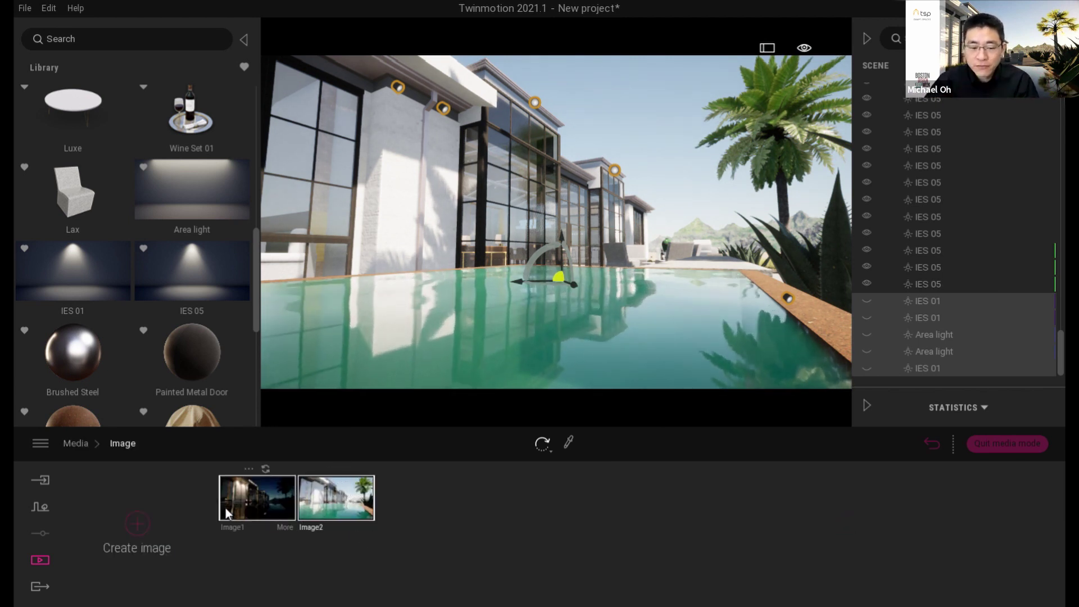
- Create a third image from the daytime pool view and set its weather to cloudy
{"action": "left_click", "coordinate": [140, 526]}
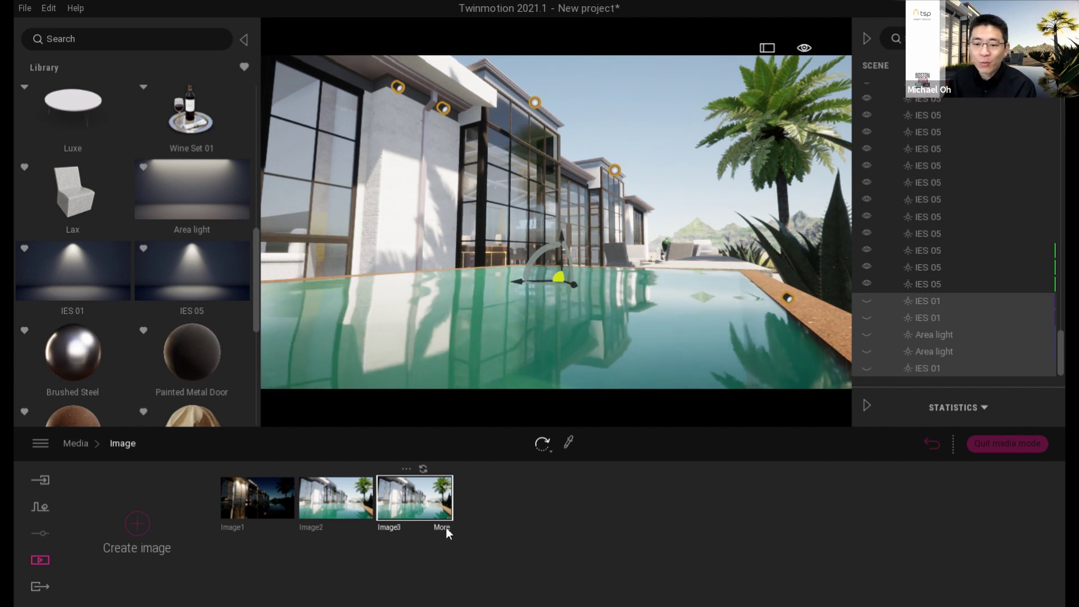
{"action": "double_click", "coordinate": [441, 509]}
{"action": "left_click", "coordinate": [431, 535]}
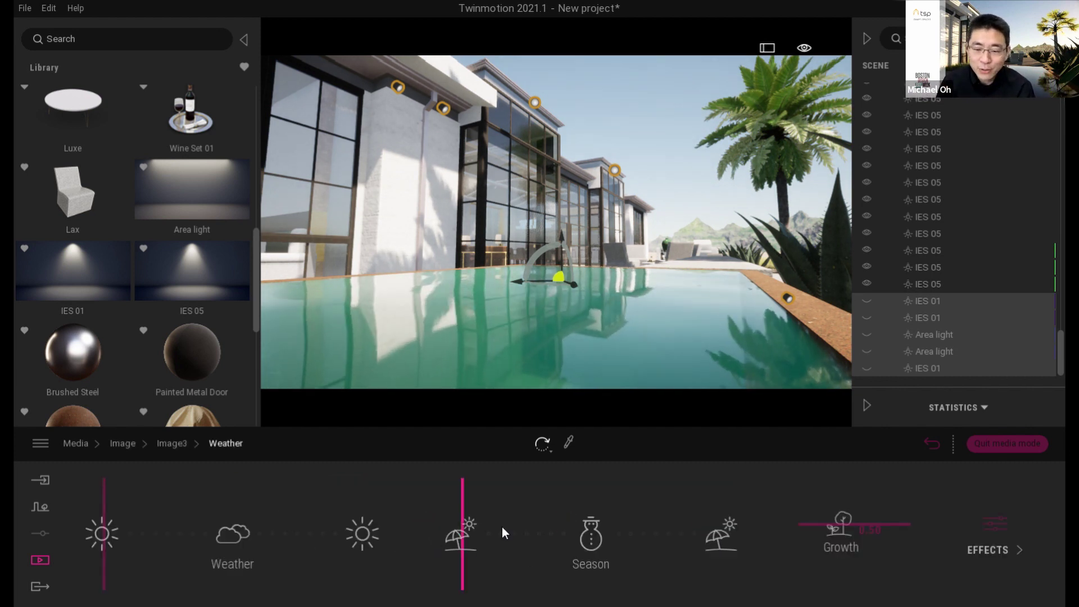
{"action": "left_click_drag", "start_coordinate": [109, 532], "coordinate": [239, 546]}
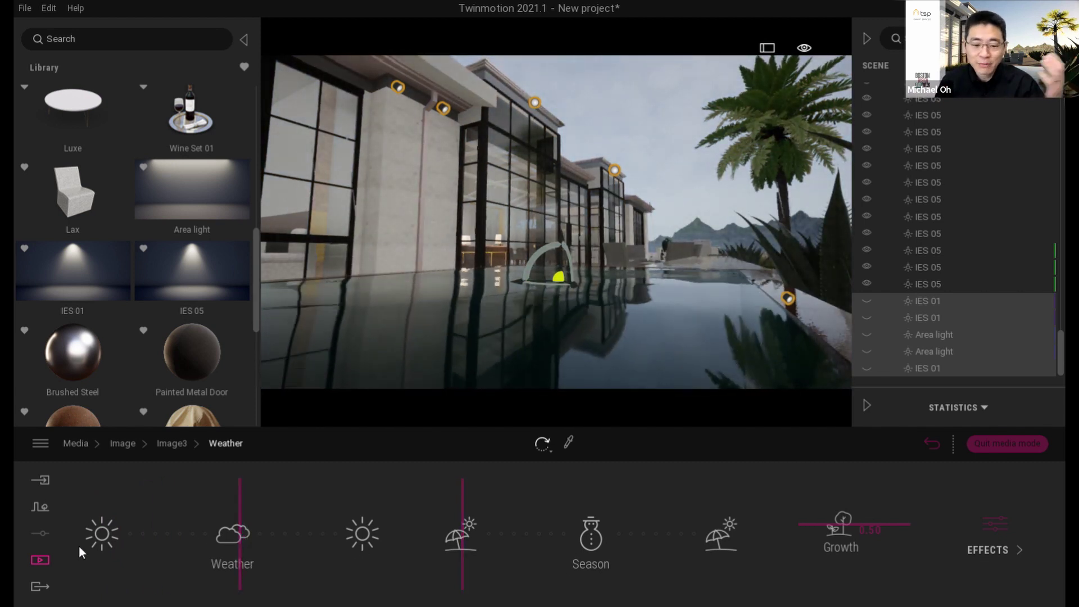
- Set Image3's month to November and return to the image list
{"action": "left_click", "coordinate": [184, 442]}
{"action": "left_click", "coordinate": [297, 531]}
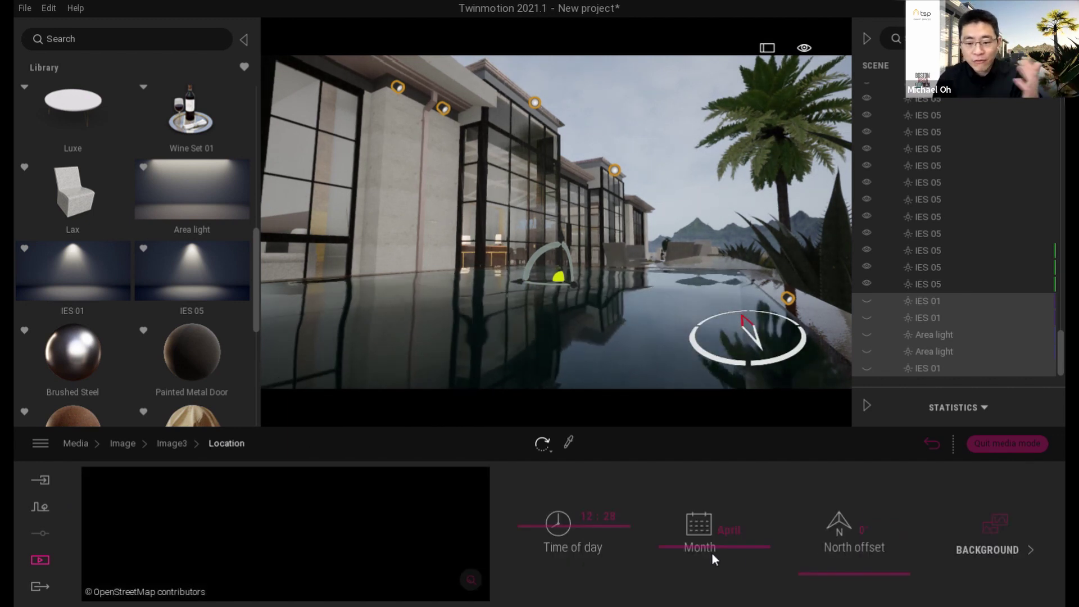
{"action": "left_click_drag", "start_coordinate": [724, 546], "coordinate": [734, 484]}
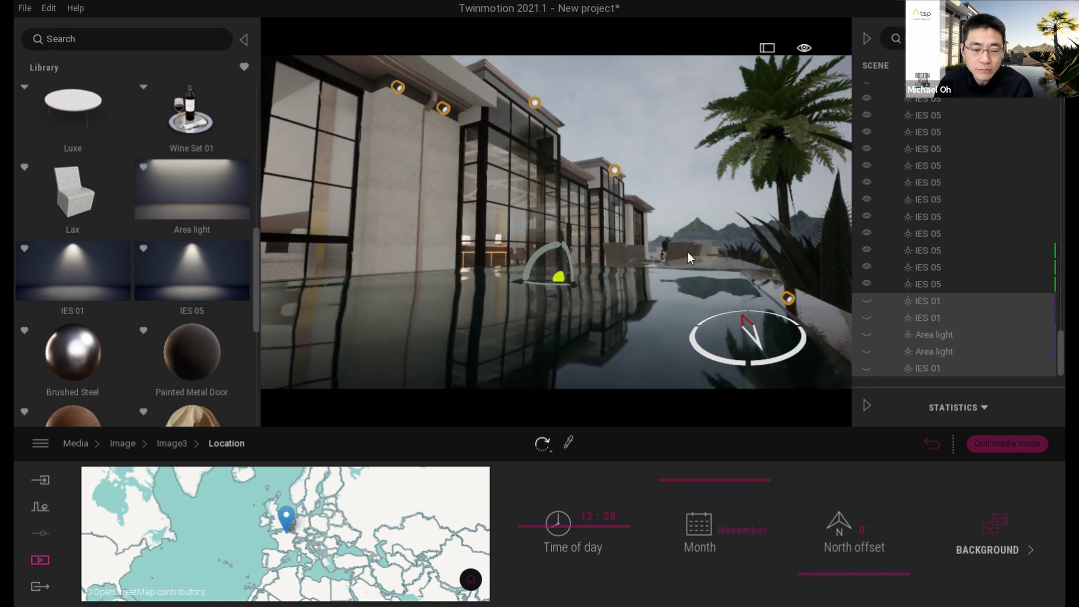
{"action": "left_click", "coordinate": [188, 443]}
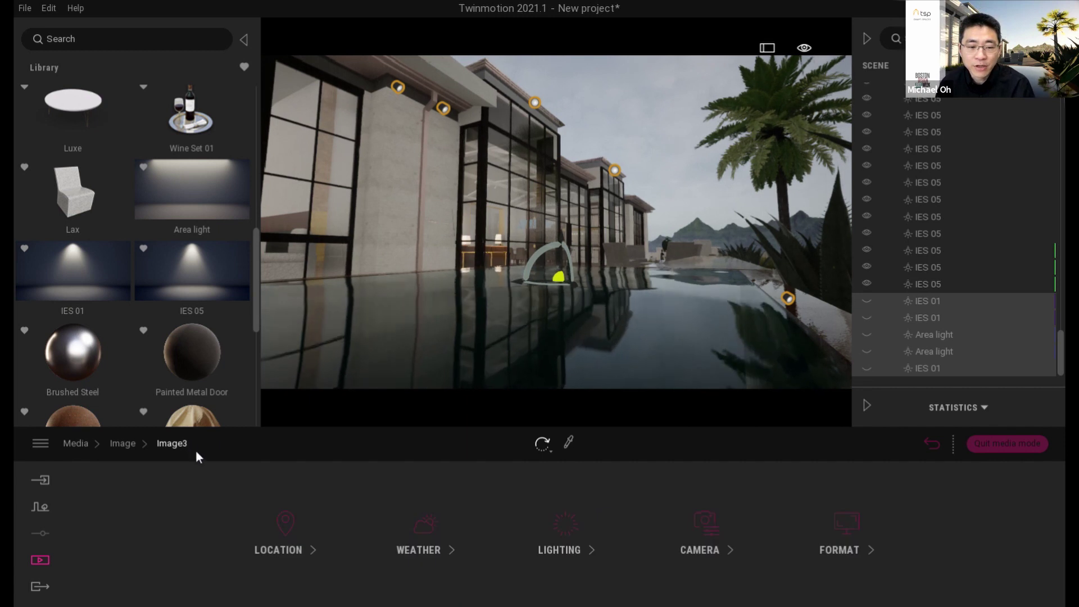
{"action": "left_click", "coordinate": [123, 443]}
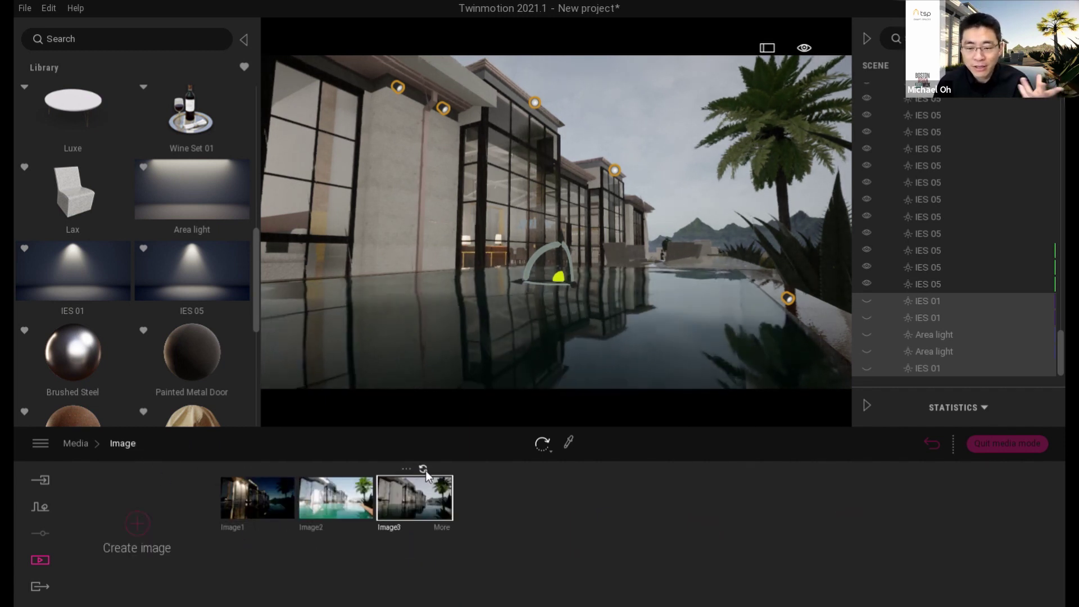
- Create a new video that starts from the cloudy view across the pool
{"action": "left_click", "coordinate": [40, 560]}
{"action": "left_click", "coordinate": [560, 525]}
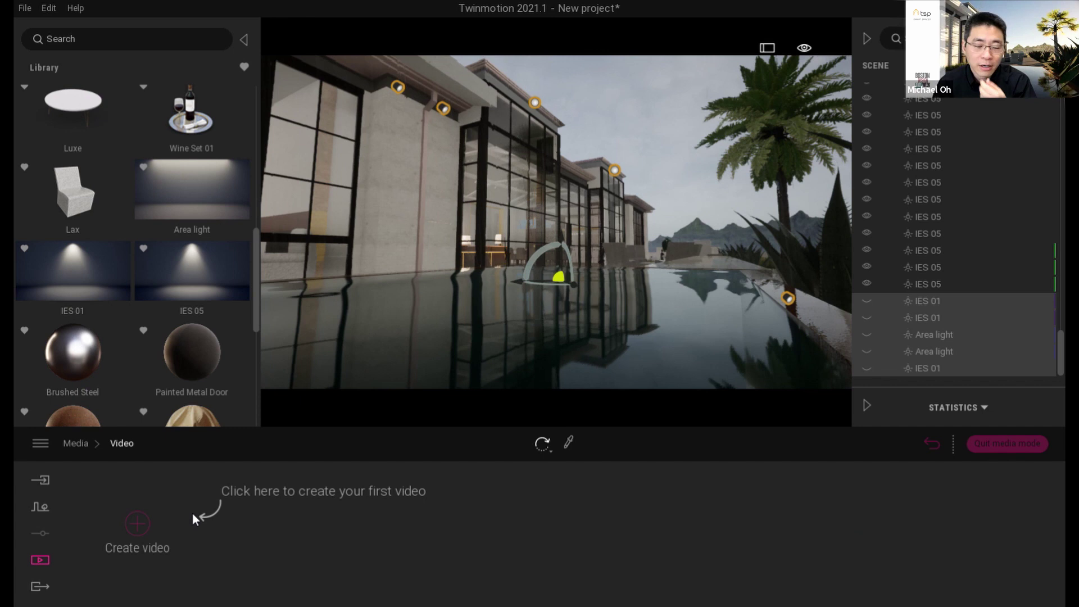
{"action": "left_click", "coordinate": [139, 524]}
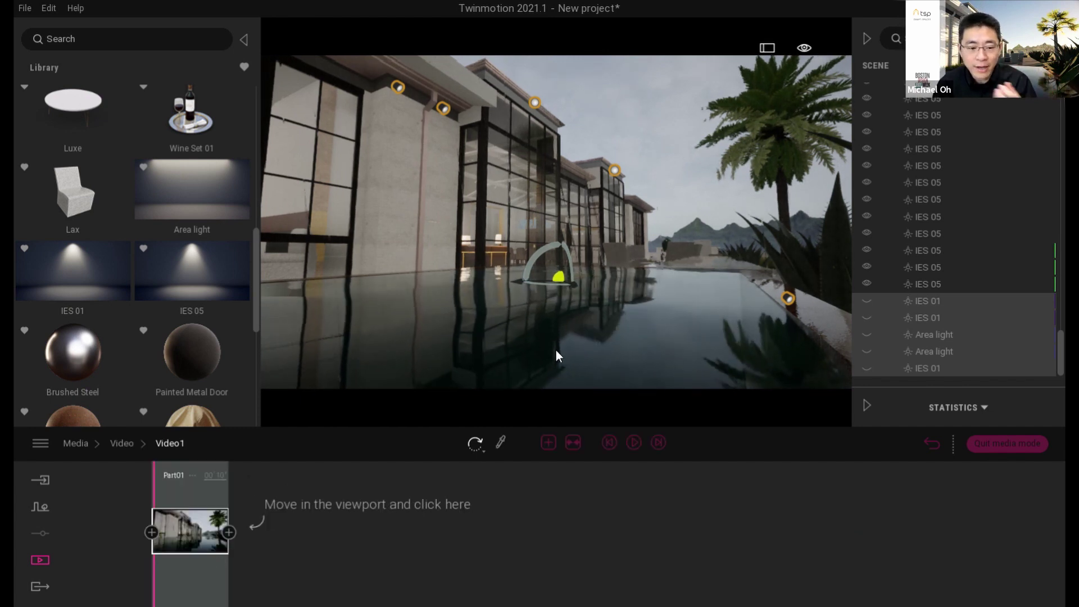
- Add a second keyframe to Video1 from a raised view closer to the glazed facade and terrace chairs
{"action": "key", "text": "e"}
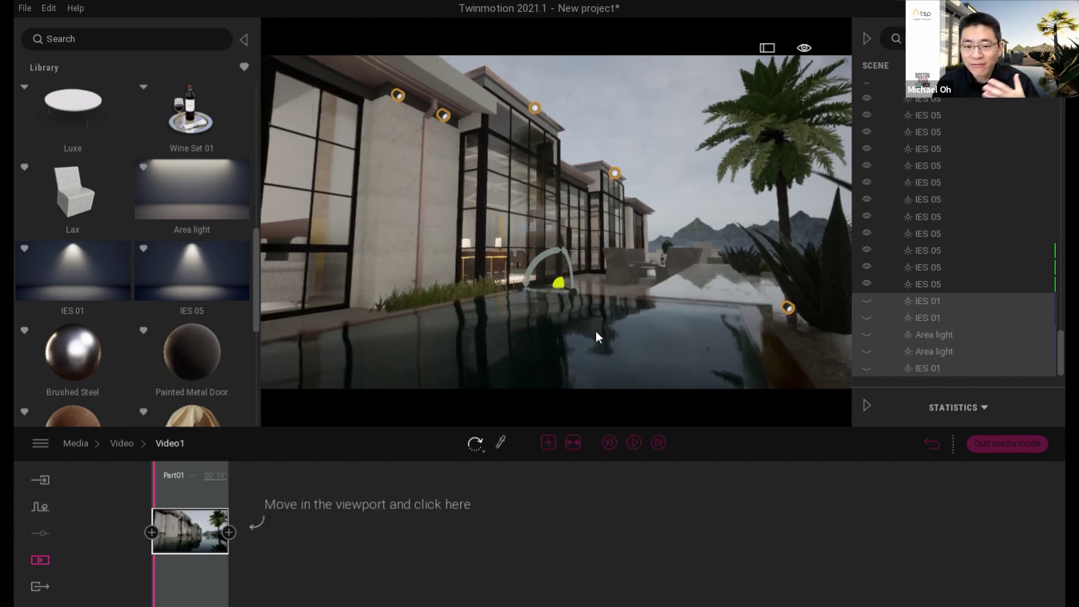
{"action": "key", "text": "e"}
{"action": "right_click_drag", "start_coordinate": [595, 332], "coordinate": [453, 332]}
{"action": "key", "text": "d"}
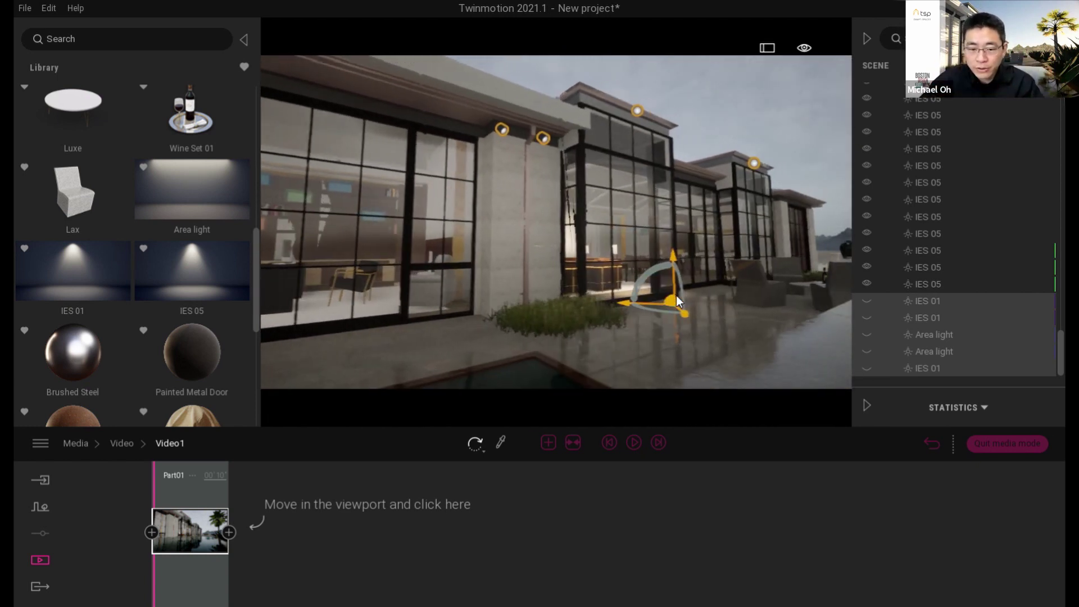
{"action": "key", "text": "q"}
{"action": "key", "text": "e"}
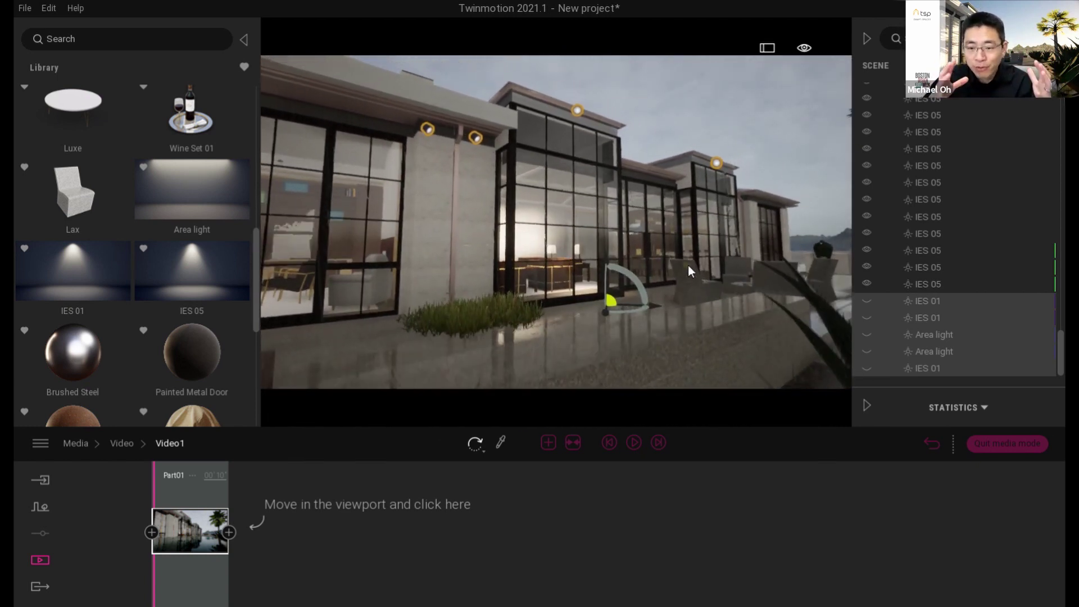
{"action": "right_click_drag", "start_coordinate": [719, 275], "coordinate": [759, 279]}
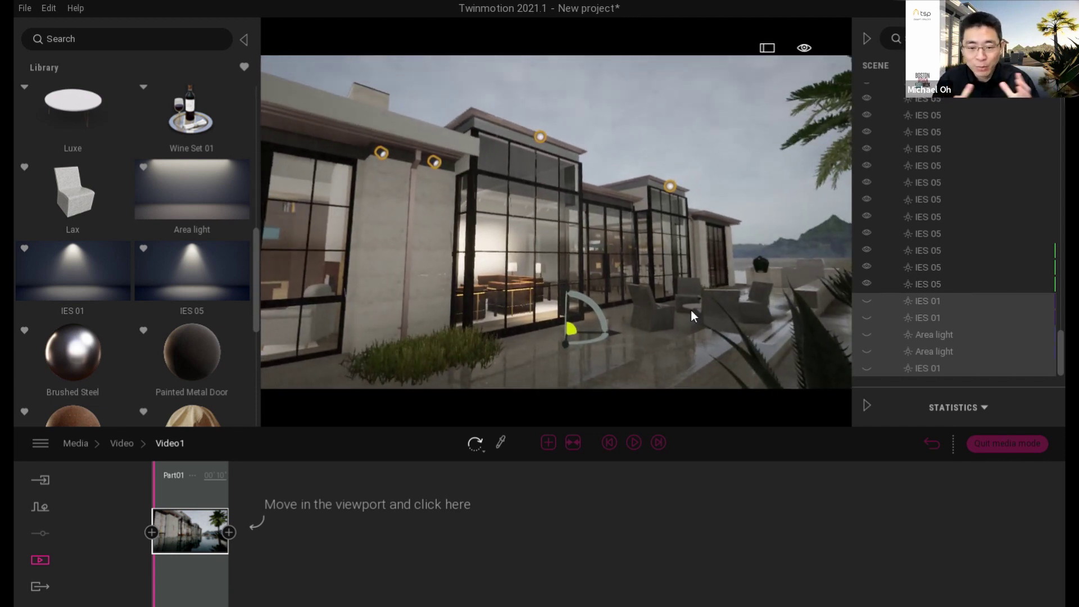
{"action": "left_click", "coordinate": [229, 532]}
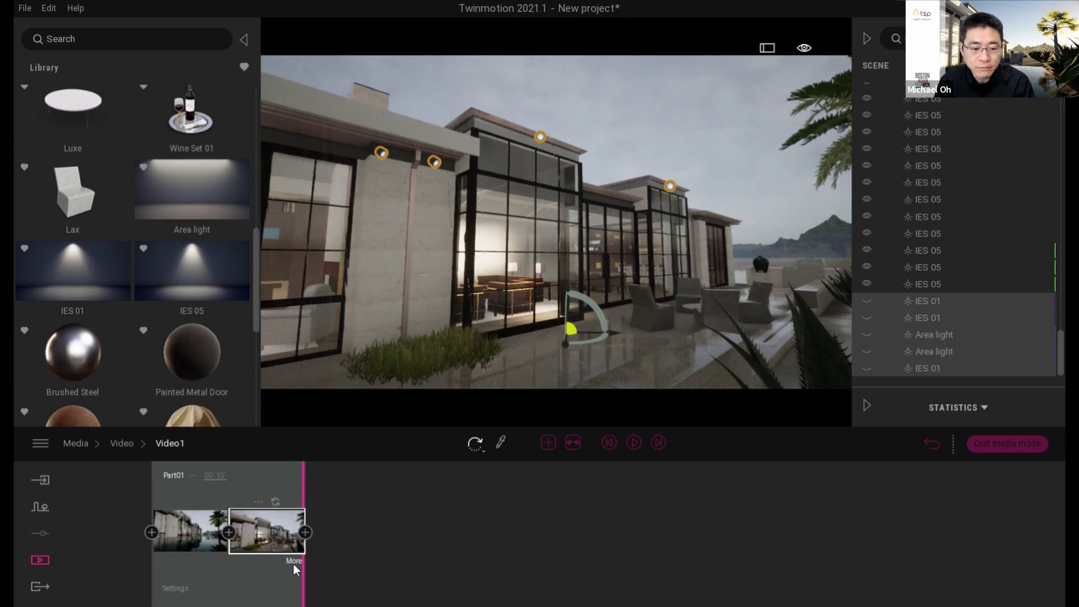
- Set the second keyframe's weather slightly to the sunny side of cloudy and return to the Video1 timeline
{"action": "left_click", "coordinate": [295, 563]}
{"action": "left_click", "coordinate": [505, 548]}
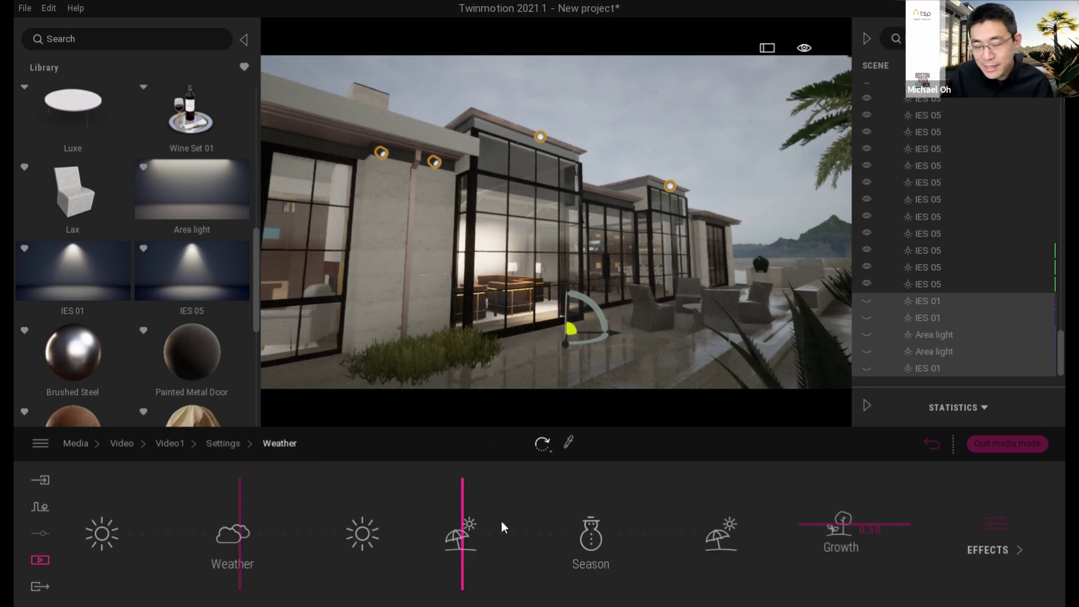
{"action": "mouse_move", "coordinate": [240, 531]}
{"action": "left_mouse_down"}
{"action": "mouse_move", "coordinate": [186, 534]}
{"action": "mouse_move", "coordinate": [224, 537]}
{"action": "mouse_move", "coordinate": [212, 537]}
{"action": "left_mouse_up"}
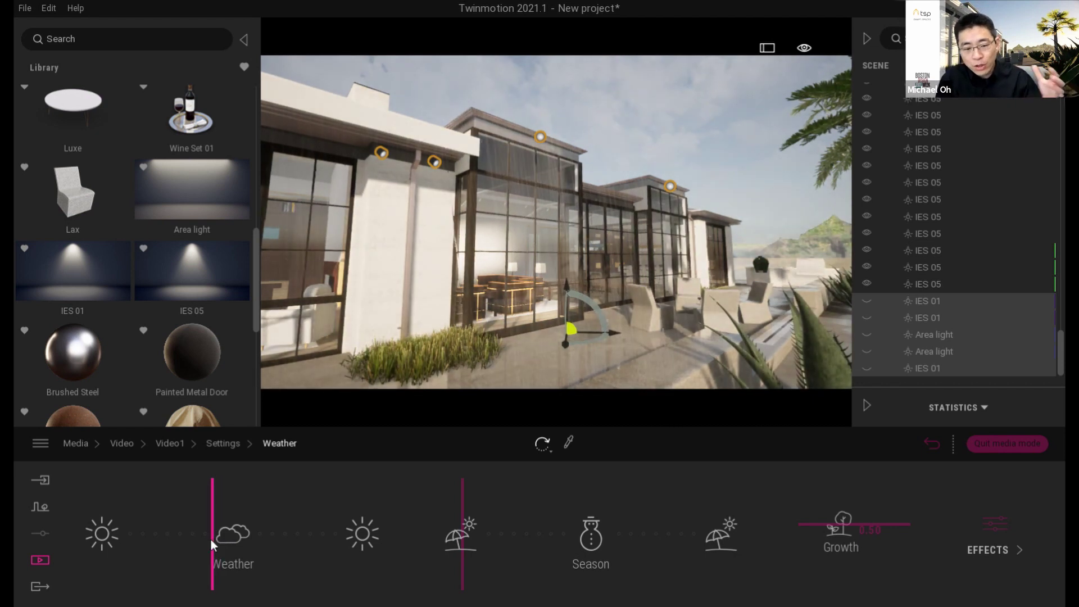
{"action": "left_click", "coordinate": [180, 444]}
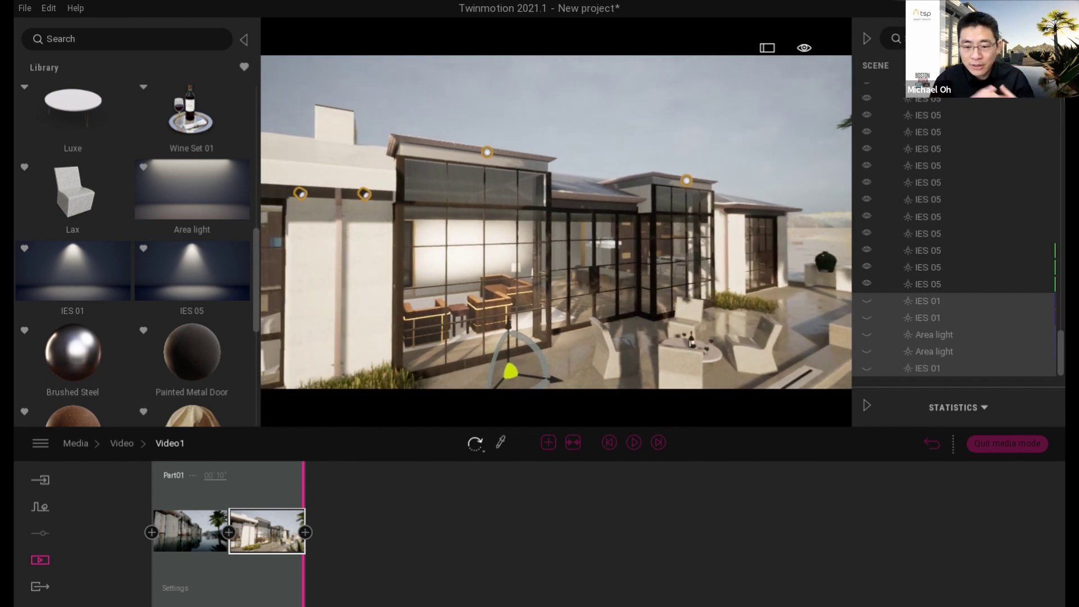
- Add a third keyframe facing the glazed living room and terrace table, with weather about midway between sunny and cloudy
{"action": "left_click", "coordinate": [303, 532]}
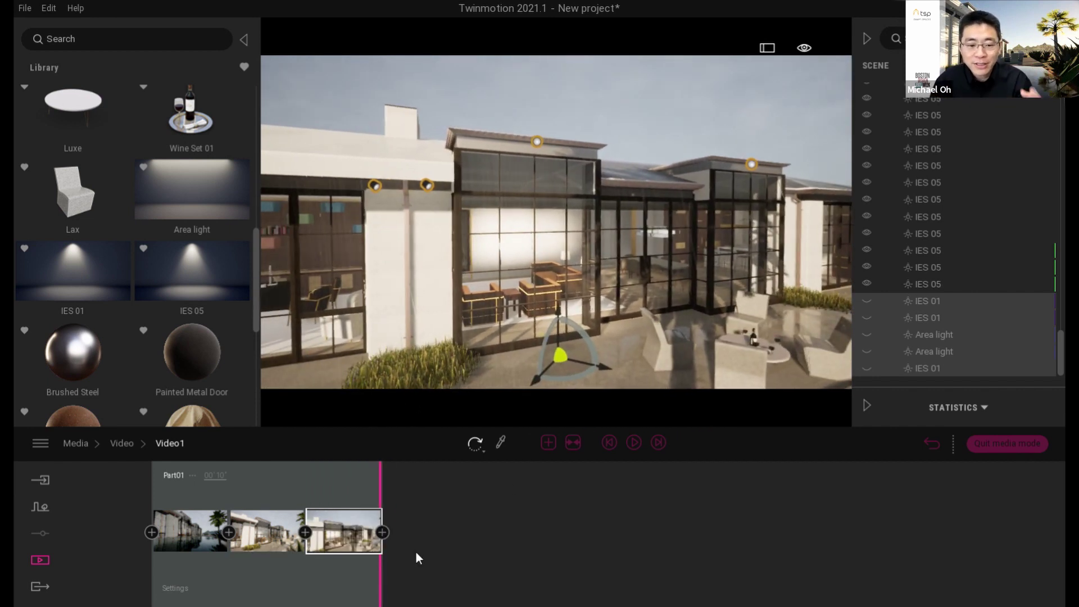
{"action": "left_click", "coordinate": [369, 563]}
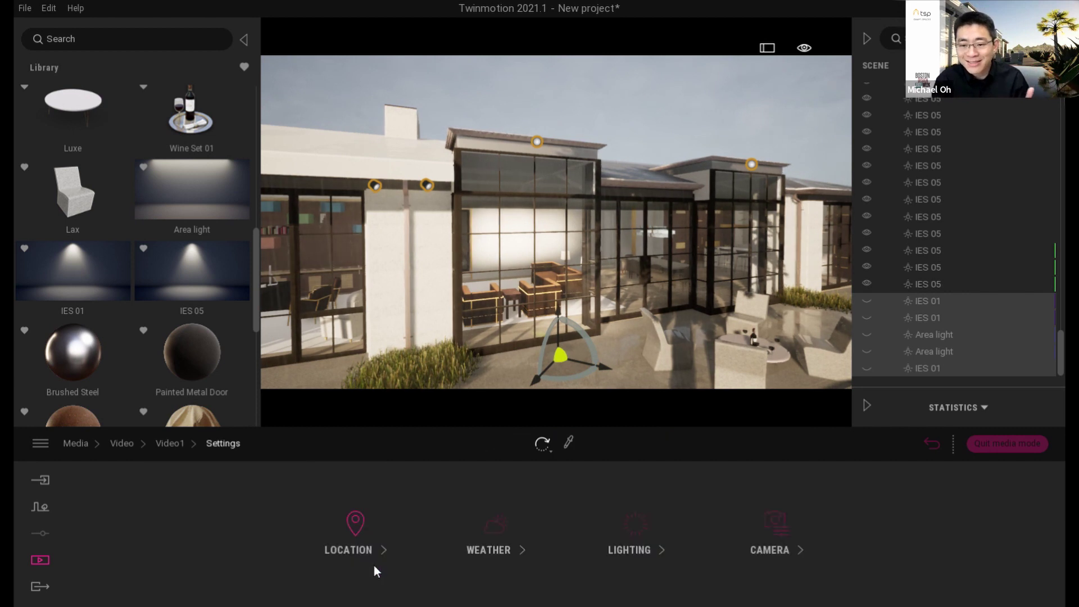
{"action": "left_click", "coordinate": [484, 542]}
{"action": "left_click_drag", "start_coordinate": [225, 535], "coordinate": [174, 543]}
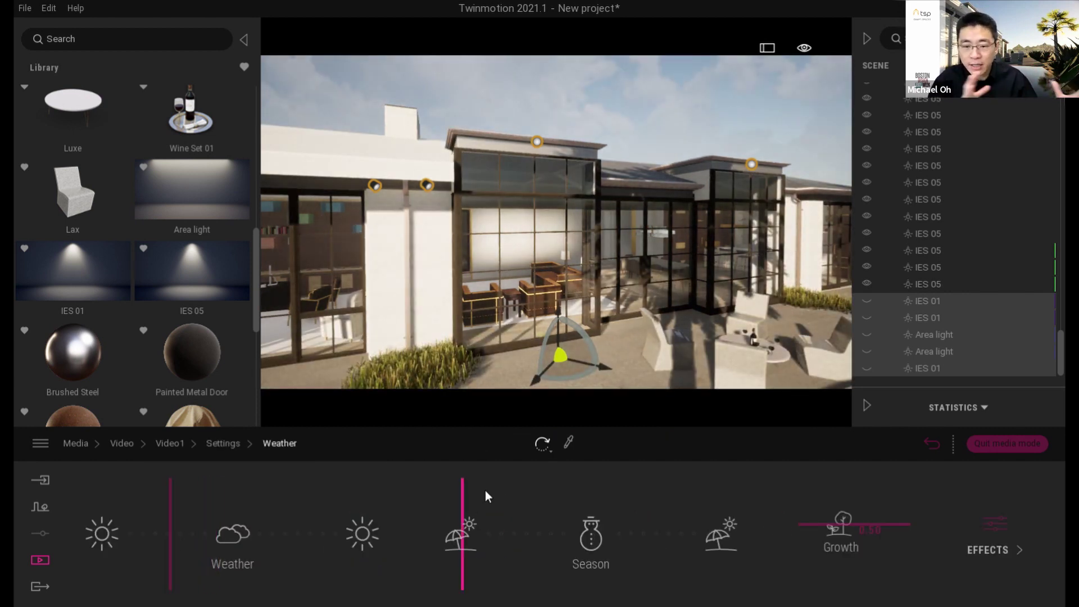
{"action": "left_click", "coordinate": [165, 444]}
- Add a fourth keyframe to Video1 from a view facing the glazed facade head-on, with the terrace chairs in the foreground
{"action": "key", "text": "d"}
{"action": "right_click_drag", "start_coordinate": [510, 321], "coordinate": [406, 303]}
{"action": "key", "text": "s"}
{"action": "right_click_drag", "start_coordinate": [551, 276], "coordinate": [551, 285]}
{"action": "key", "text": "s"}
{"action": "key", "text": "e"}
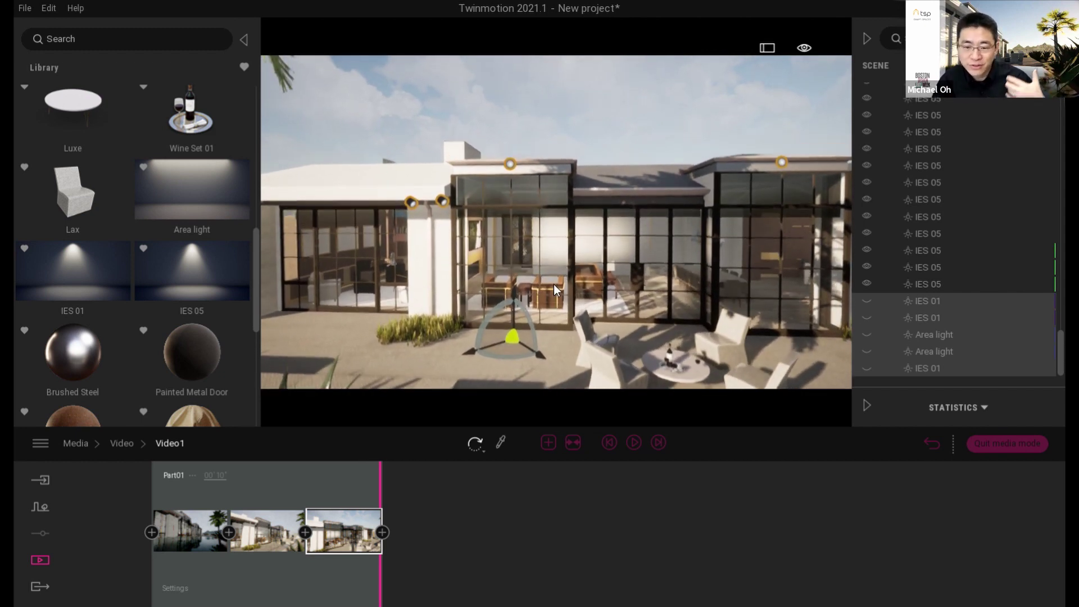
{"action": "left_click", "coordinate": [382, 531]}
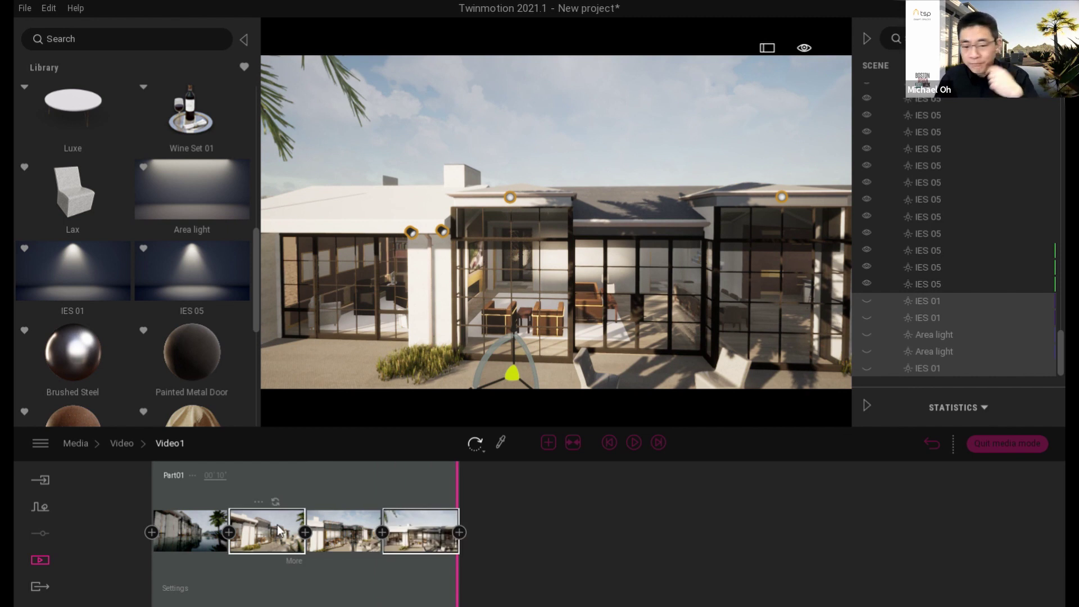
- Set the fourth keyframe's time of day to 16:02
{"action": "left_click", "coordinate": [175, 588]}
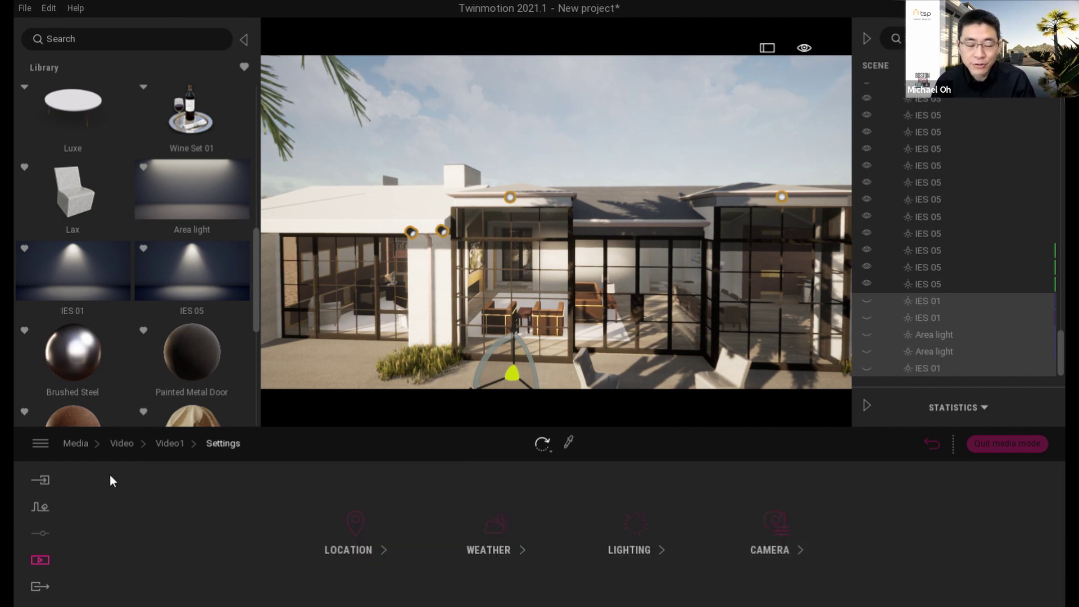
{"action": "left_click", "coordinate": [355, 536]}
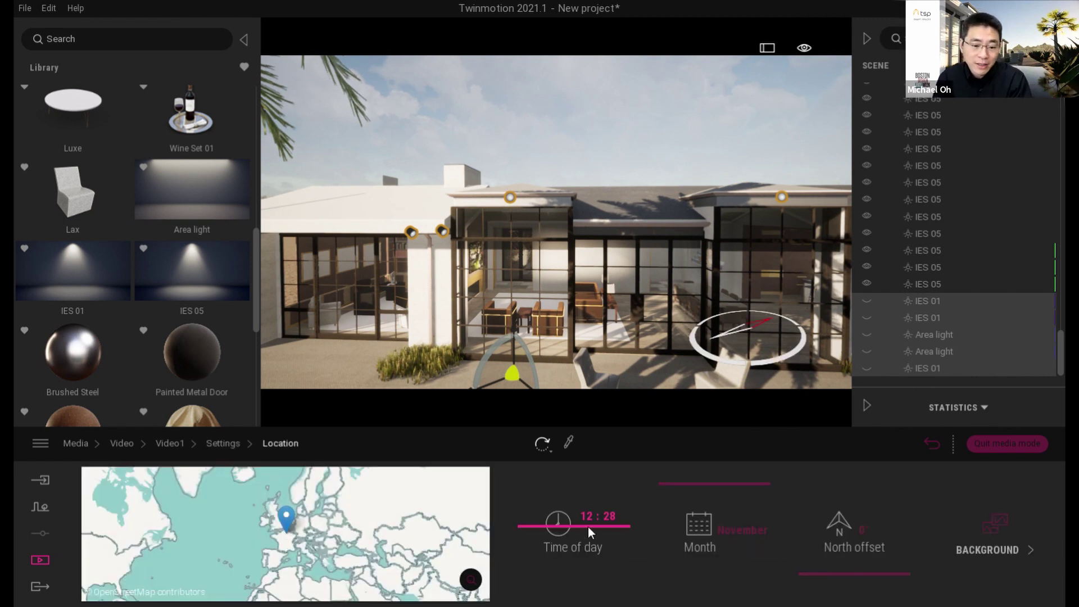
{"action": "left_click_drag", "start_coordinate": [588, 524], "coordinate": [590, 546]}
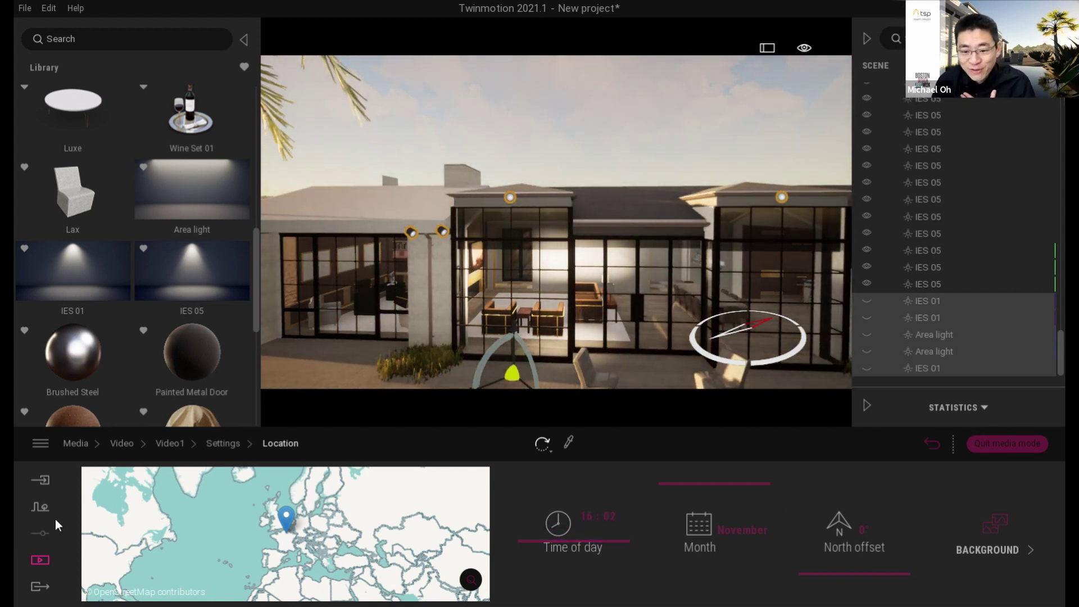
- Set the fourth keyframe's weather to fully sunny and return to the Video1 timeline
{"action": "left_click", "coordinate": [234, 453]}
{"action": "left_click", "coordinate": [485, 541]}
{"action": "left_click_drag", "start_coordinate": [166, 539], "coordinate": [46, 541]}
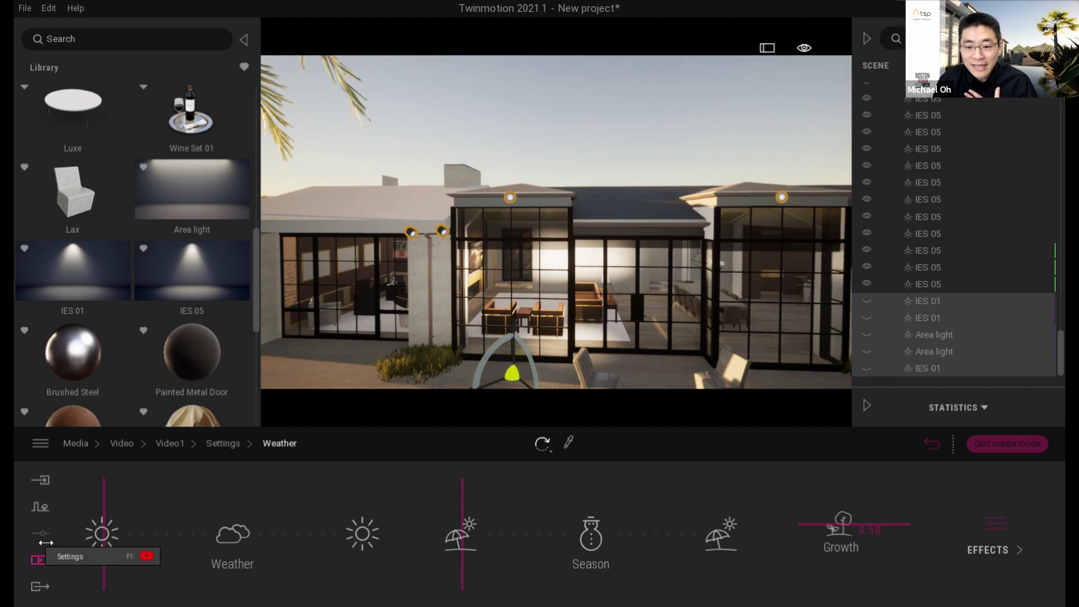
{"action": "left_click", "coordinate": [221, 447]}
{"action": "left_click", "coordinate": [167, 444]}
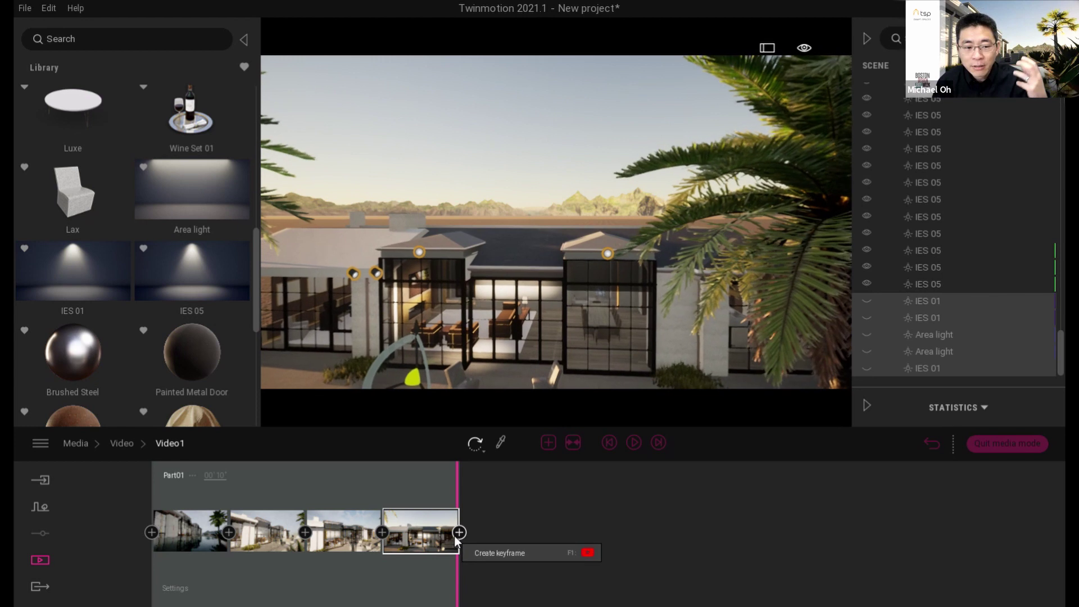
- Add a fifth keyframe from a raised view of the facade and terrace between the palms, with time of day 17:14
{"action": "right_click_drag", "start_coordinate": [556, 221], "coordinate": [543, 248]}
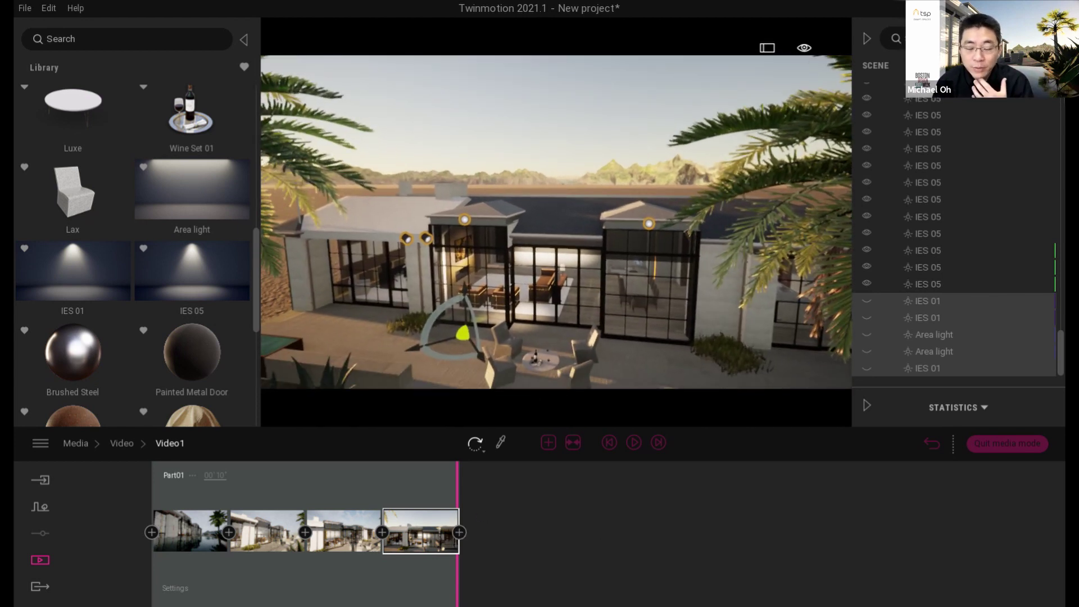
{"action": "left_click", "coordinate": [459, 532]}
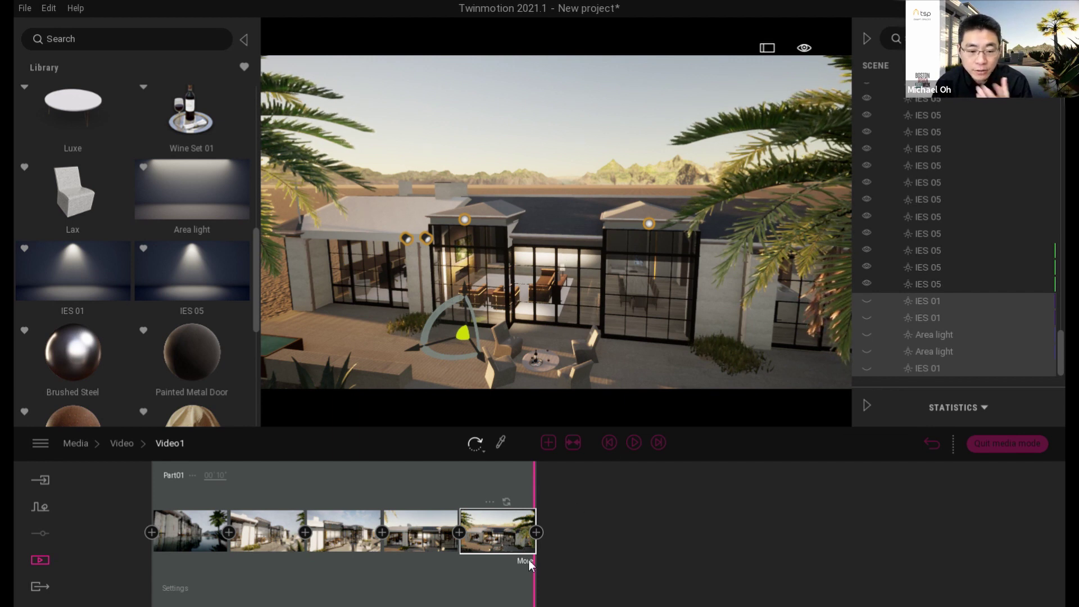
{"action": "left_click", "coordinate": [528, 561]}
{"action": "left_click", "coordinate": [373, 527]}
{"action": "left_click_drag", "start_coordinate": [546, 551], "coordinate": [552, 554]}
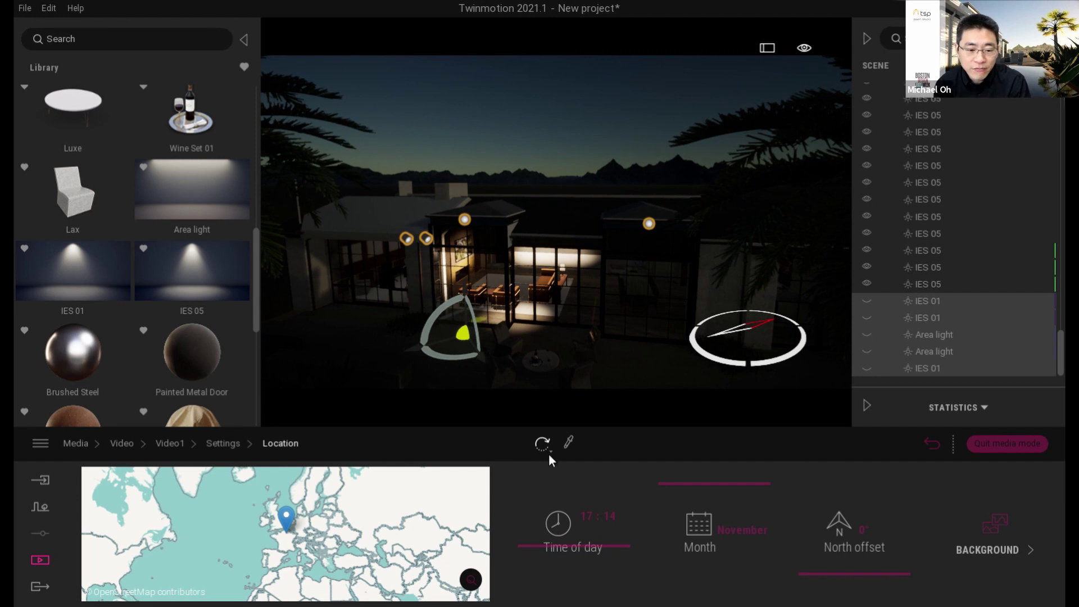
{"action": "left_click", "coordinate": [225, 443]}
{"action": "left_click", "coordinate": [167, 444]}
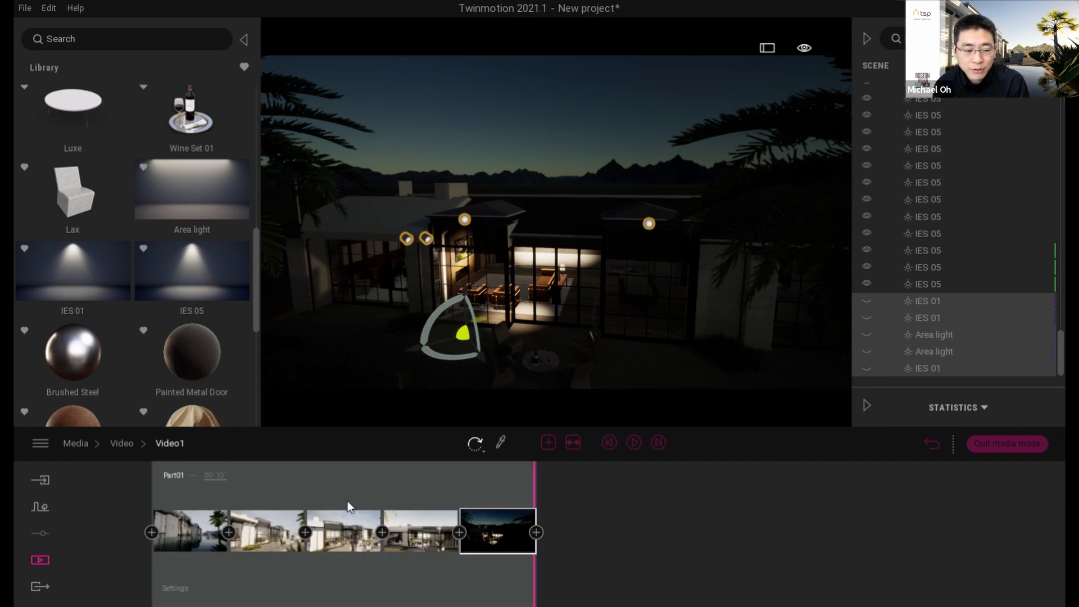
- Add a sixth keyframe from a distant aerial view of the whole house and set its time of day to 21:19
{"action": "left_click", "coordinate": [537, 532]}
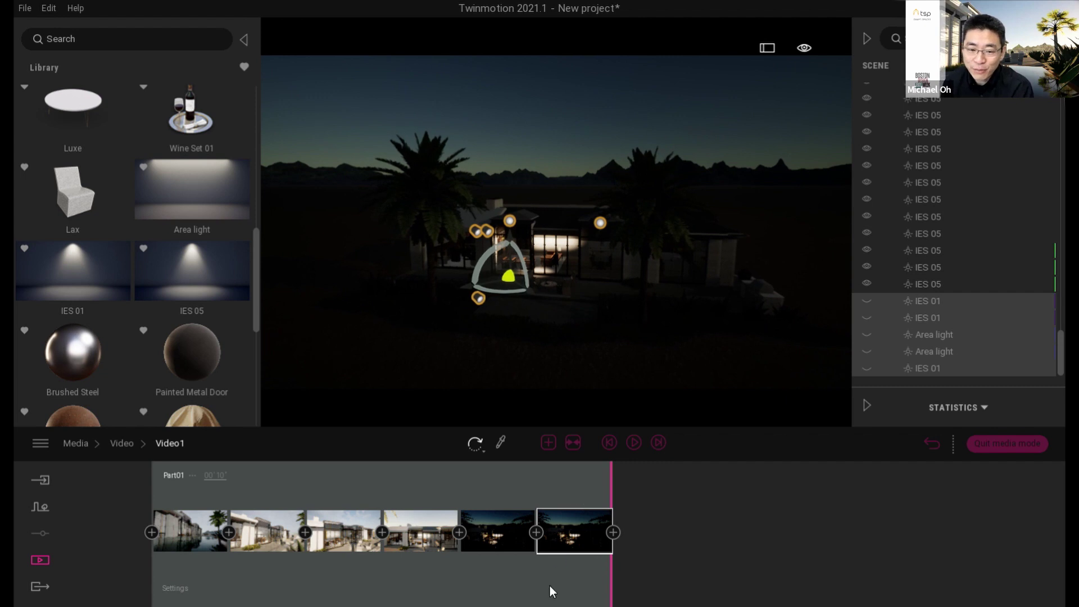
{"action": "left_click", "coordinate": [603, 561]}
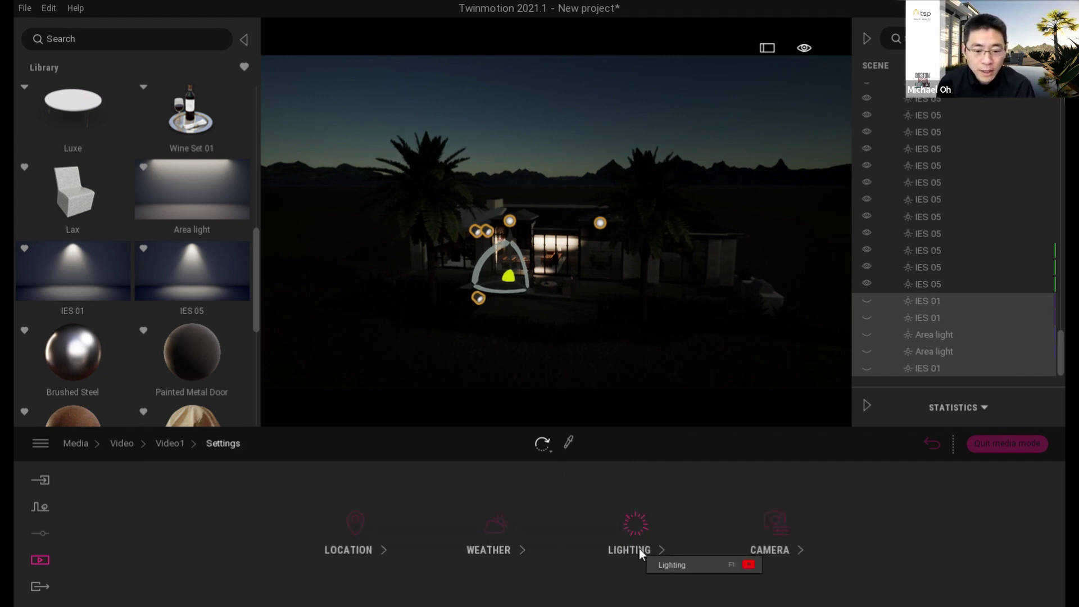
{"action": "left_click", "coordinate": [361, 548]}
{"action": "left_click_drag", "start_coordinate": [539, 545], "coordinate": [543, 570]}
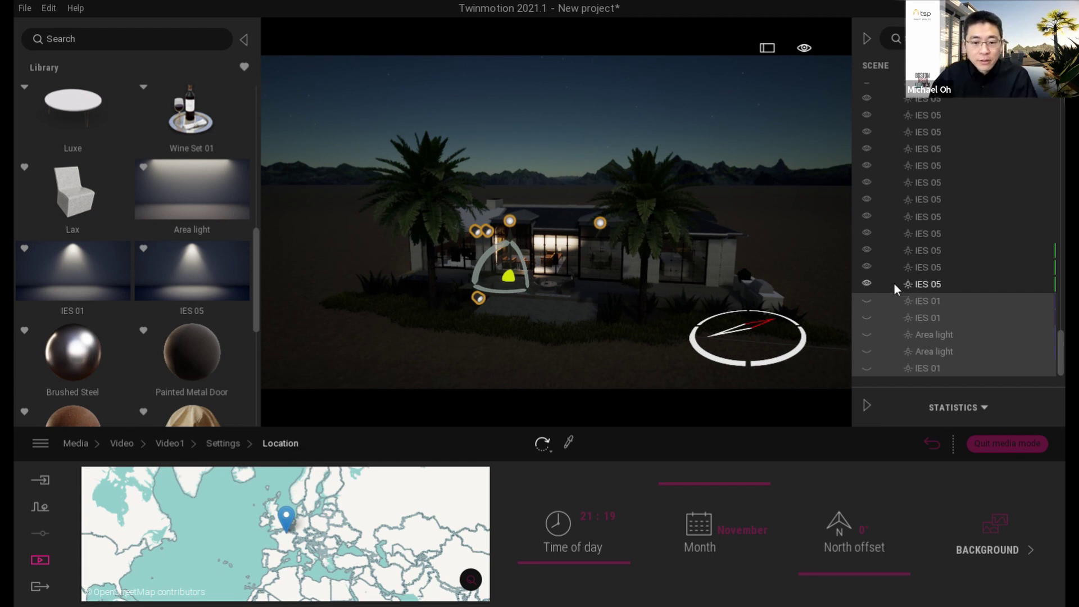
- Try to turn off the last eleven IES 05 lights in the scene
{"action": "left_click", "coordinate": [944, 122]}
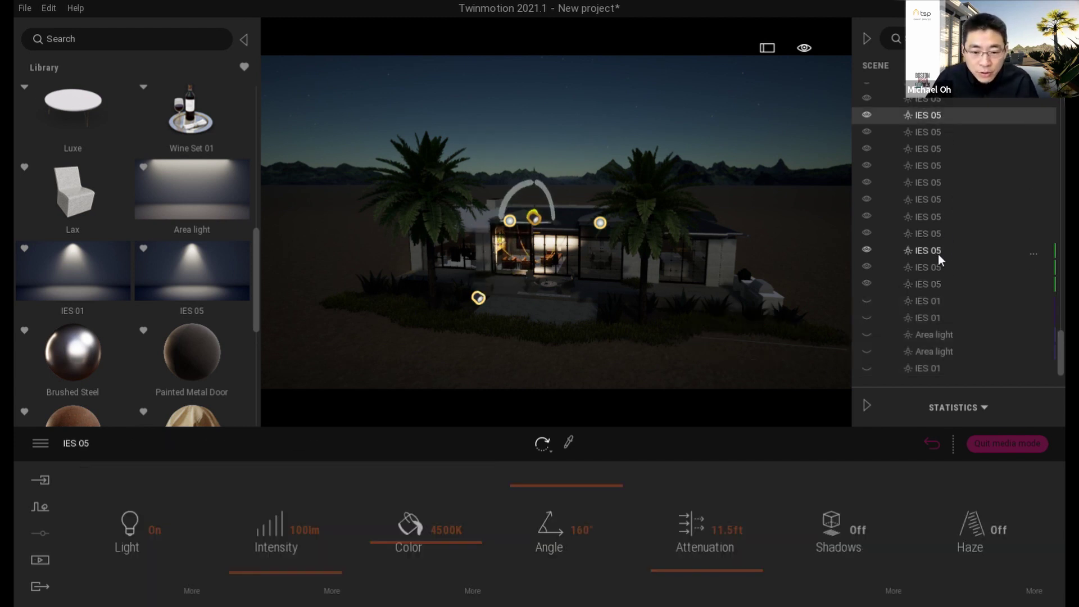
{"action": "left_click", "coordinate": [922, 277], "text": "shift"}
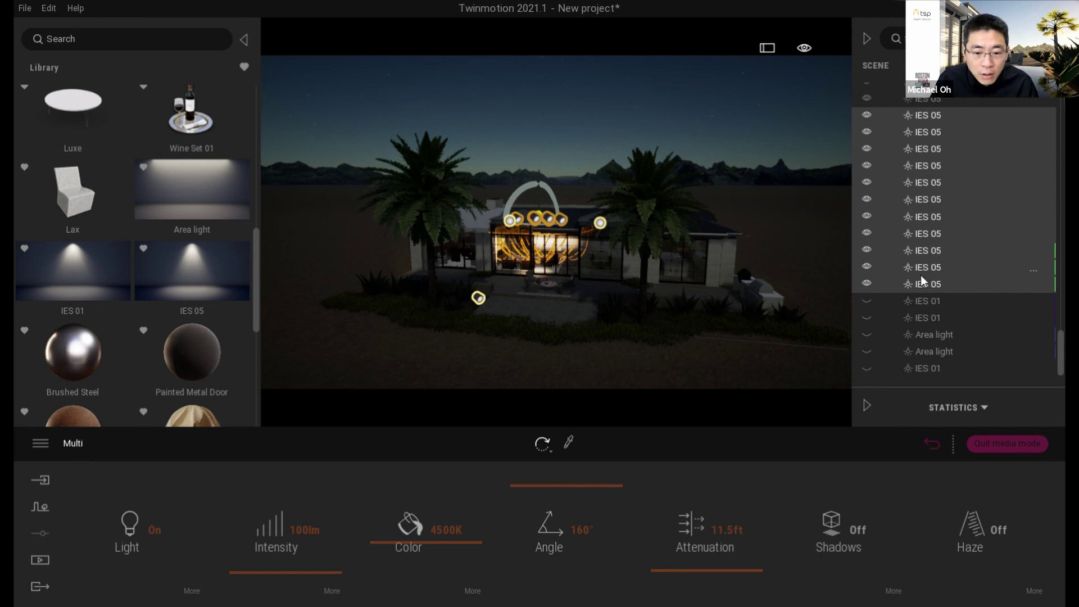
{"action": "left_click", "coordinate": [867, 281]}
{"action": "left_click", "coordinate": [776, 261]}
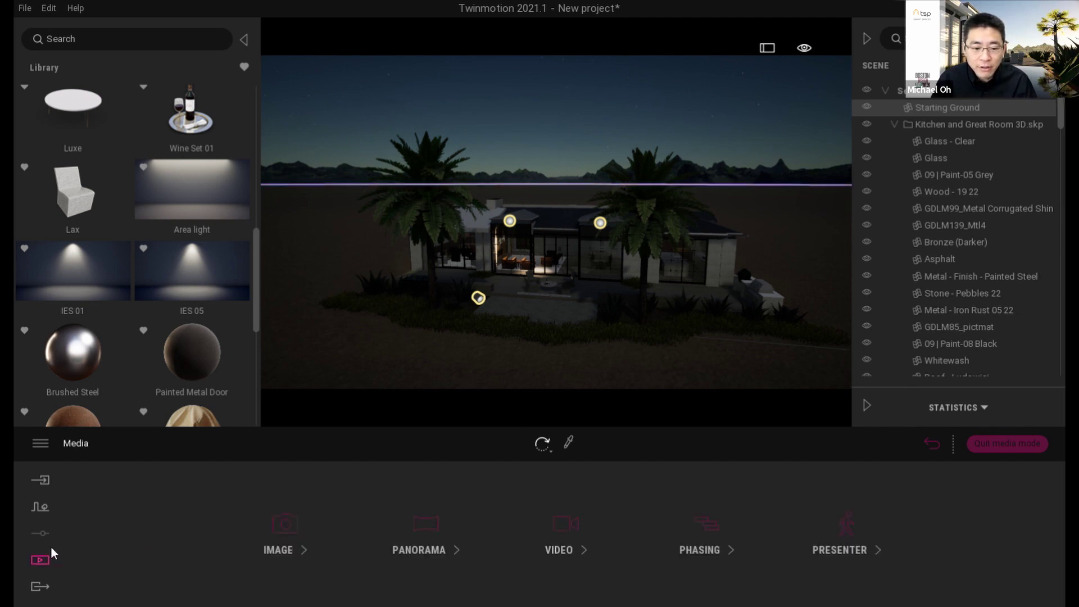
- Reopen Video1 and select its last keyframe
{"action": "left_click", "coordinate": [552, 519]}
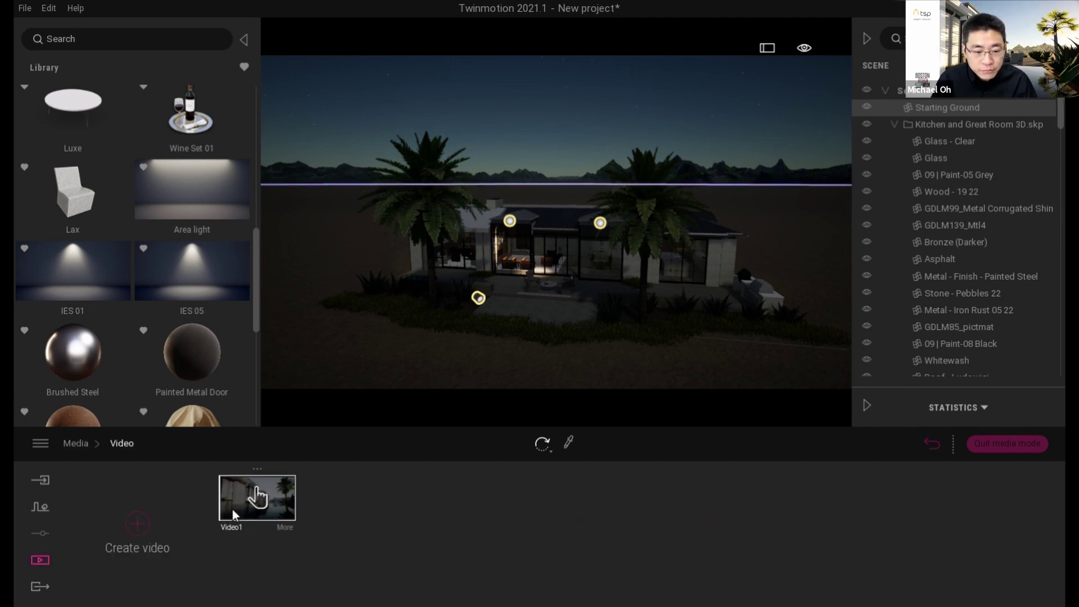
{"action": "left_click", "coordinate": [262, 499]}
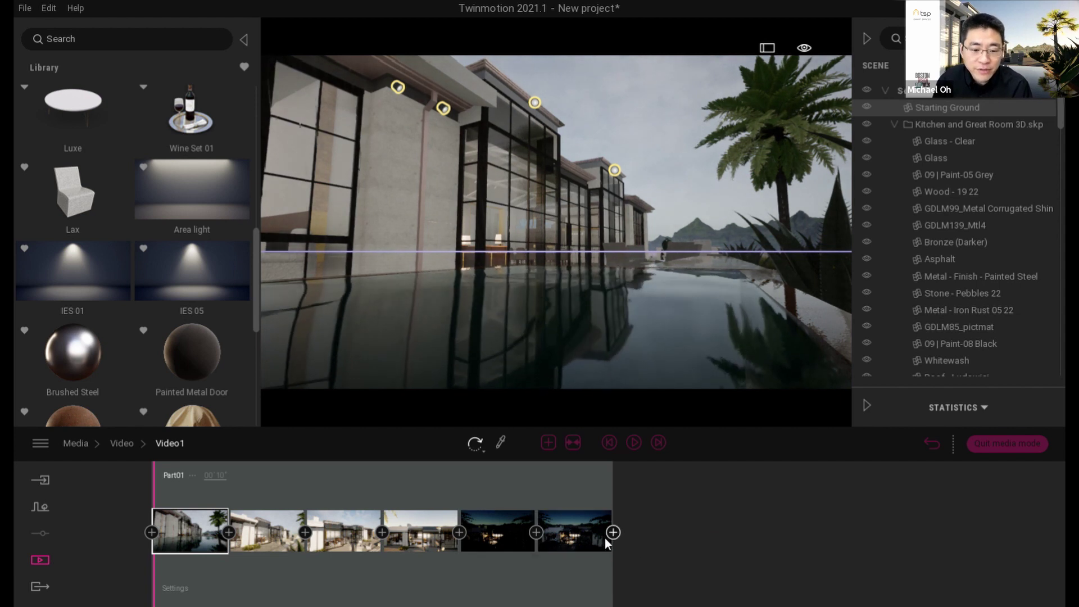
{"action": "left_click", "coordinate": [588, 531]}
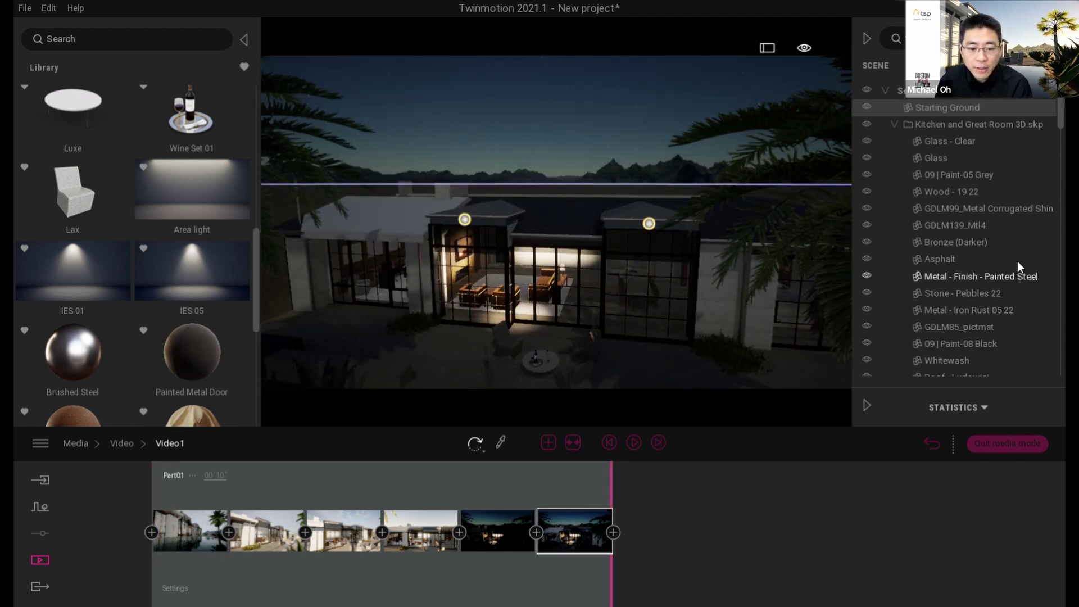
- Turn off the last ten IES 05 lights in the scene
{"action": "left_click_drag", "start_coordinate": [1063, 118], "coordinate": [1063, 375]}
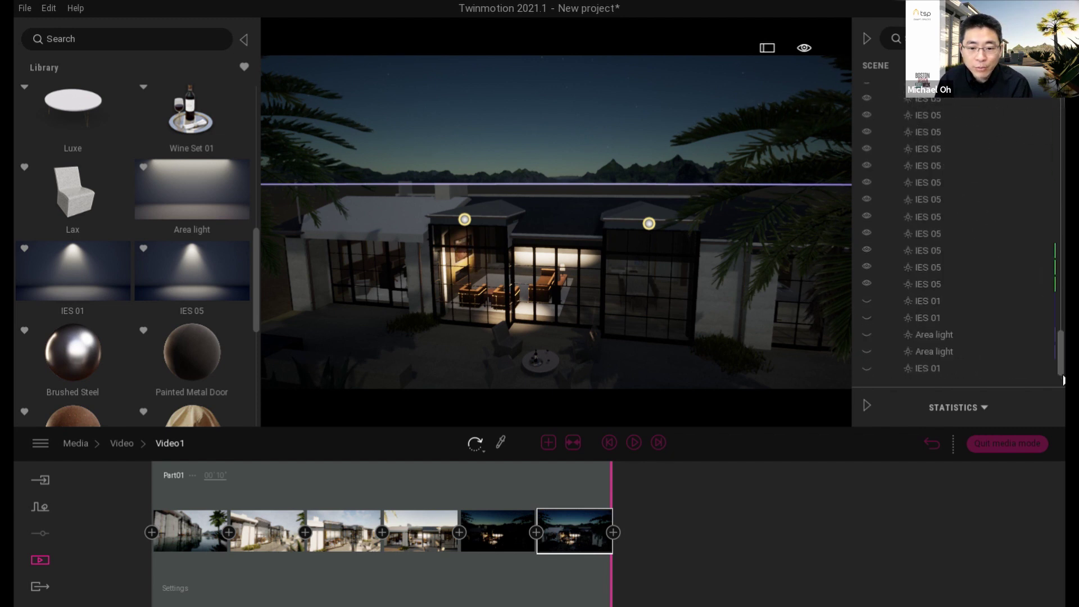
{"action": "left_click", "coordinate": [920, 133]}
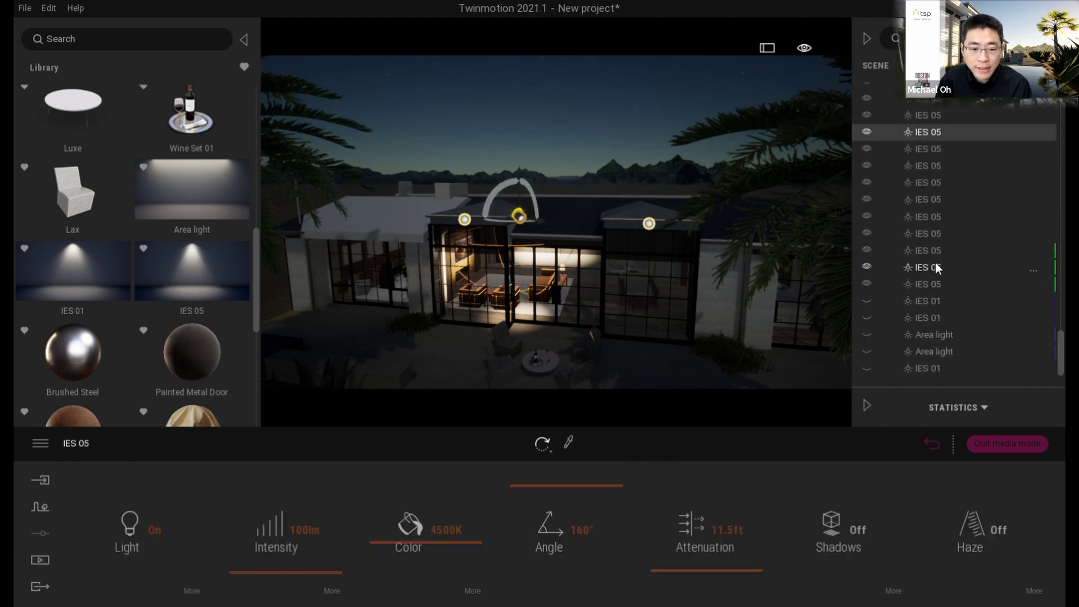
{"action": "left_click", "coordinate": [926, 283], "text": "shift"}
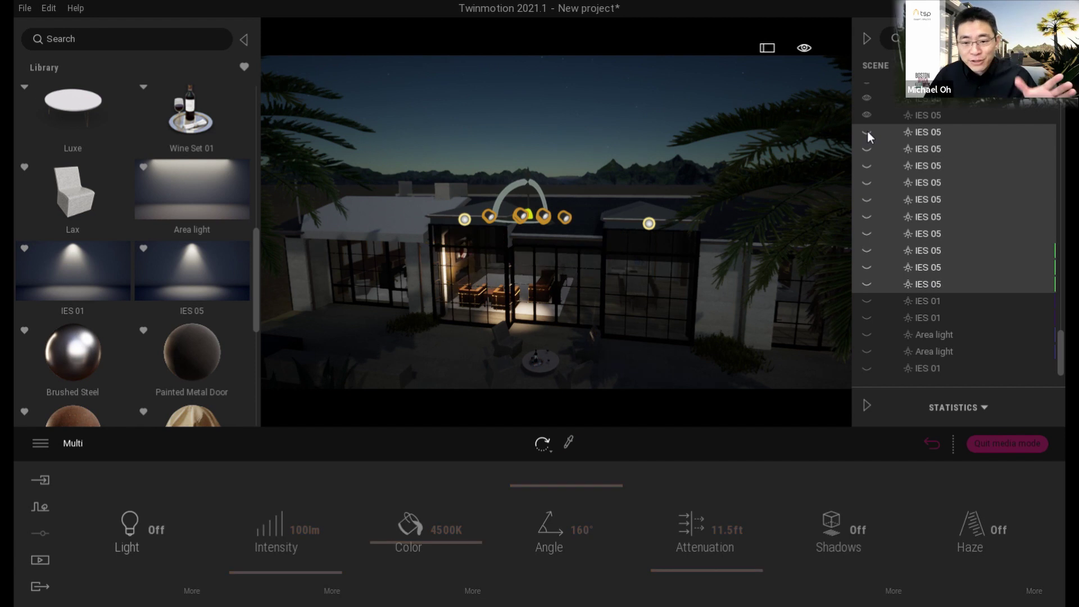